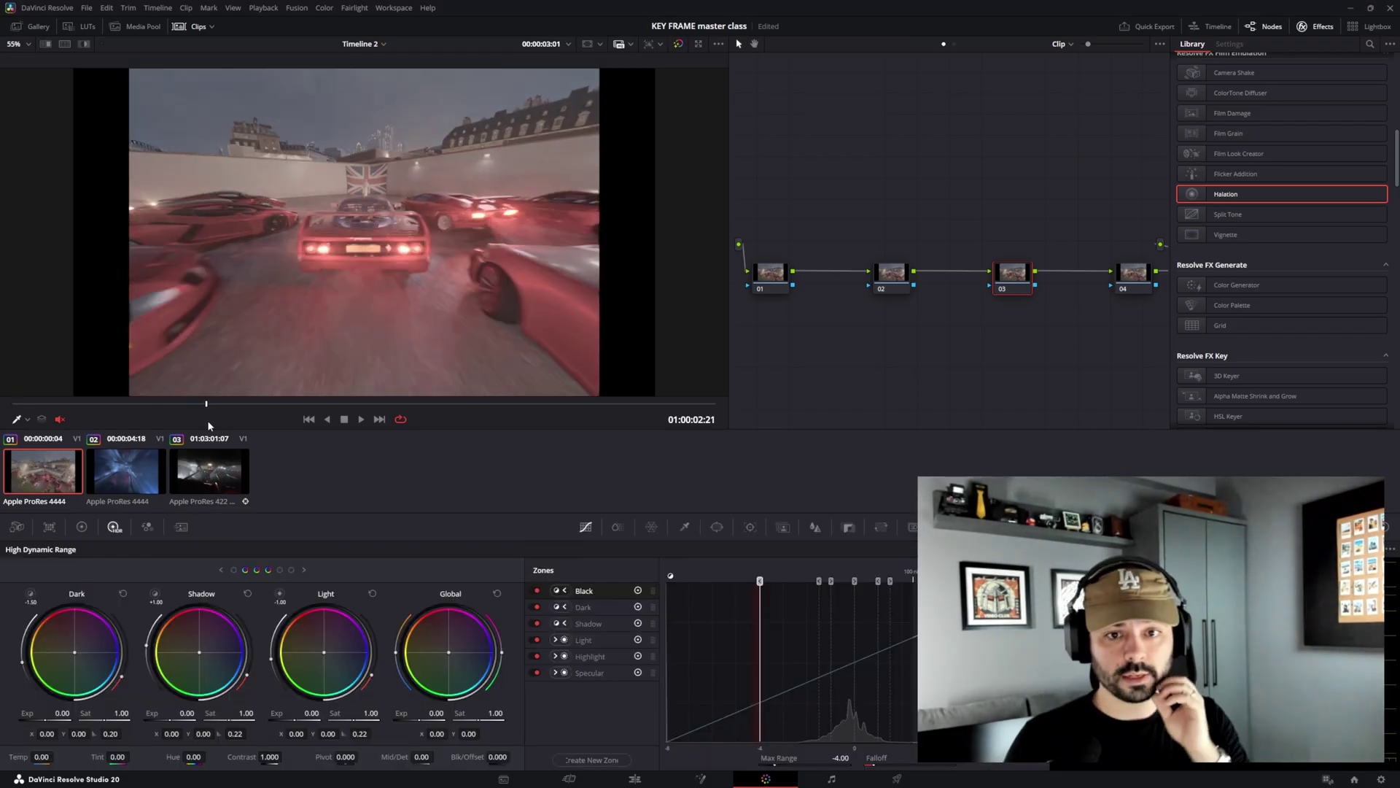
- Scrub the playhead forward to the Union Jack flag shot at 01:00:07:21
left_click_drag(207, 420, 544, 420)
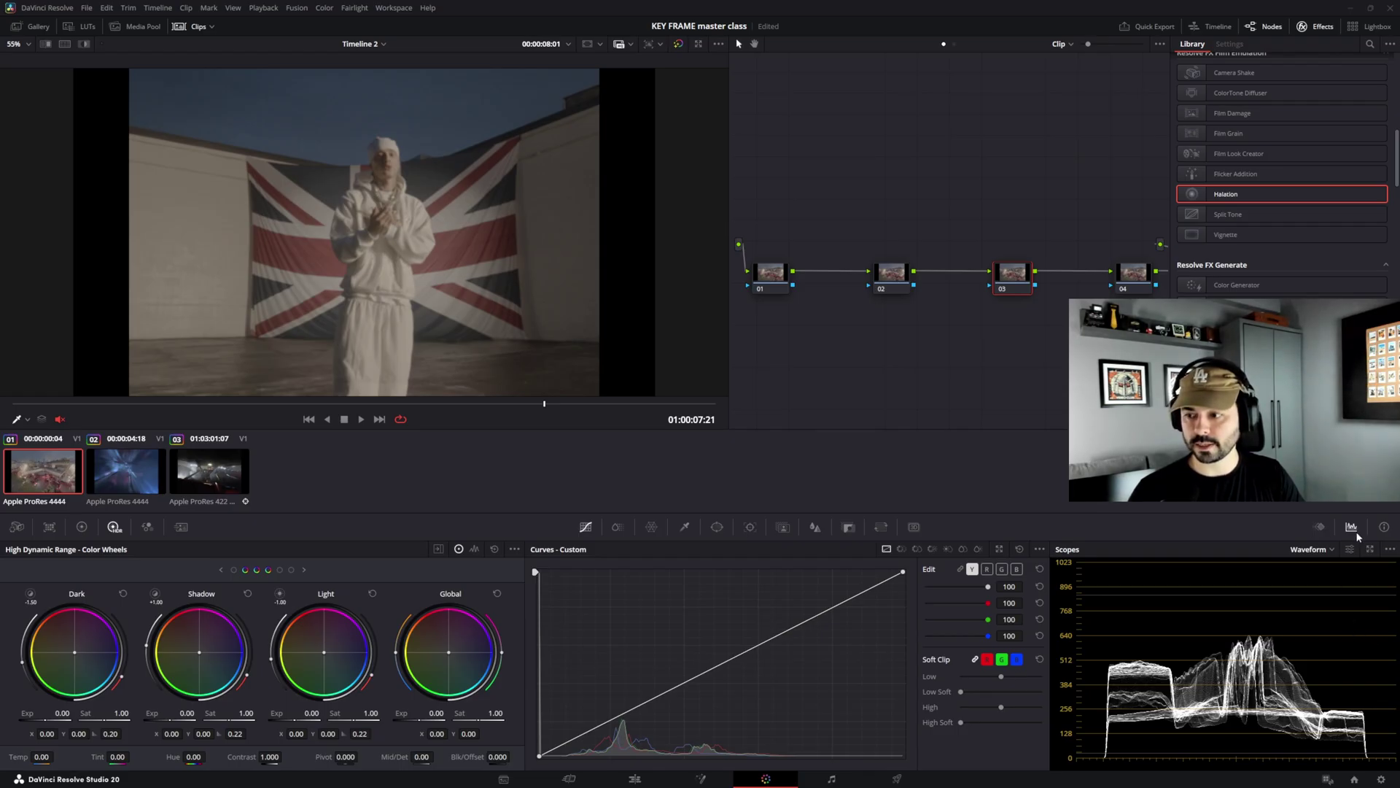
- Swap the scopes for a widened Keyframes panel and browse the Workspace menu's layout options
left_click(1320, 528)
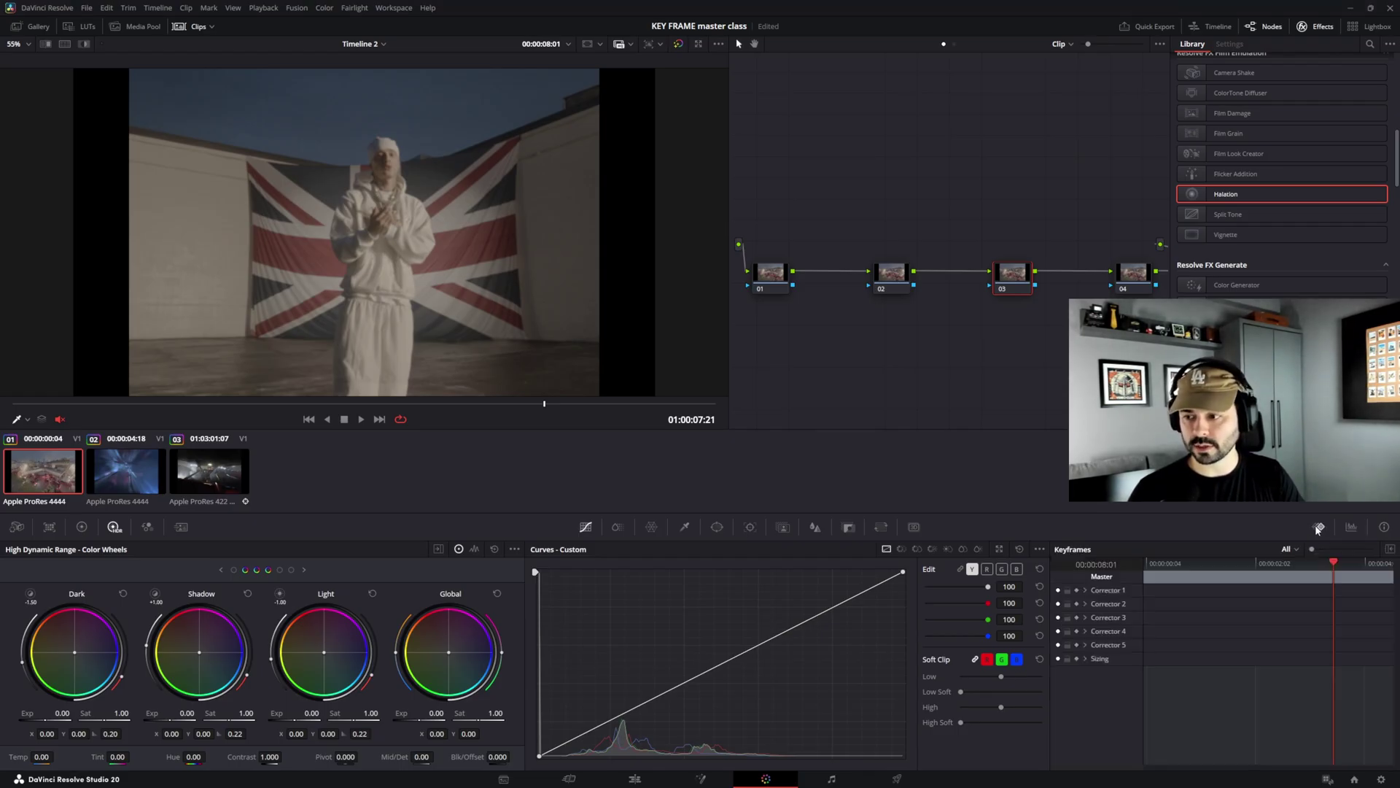
left_click(1390, 549)
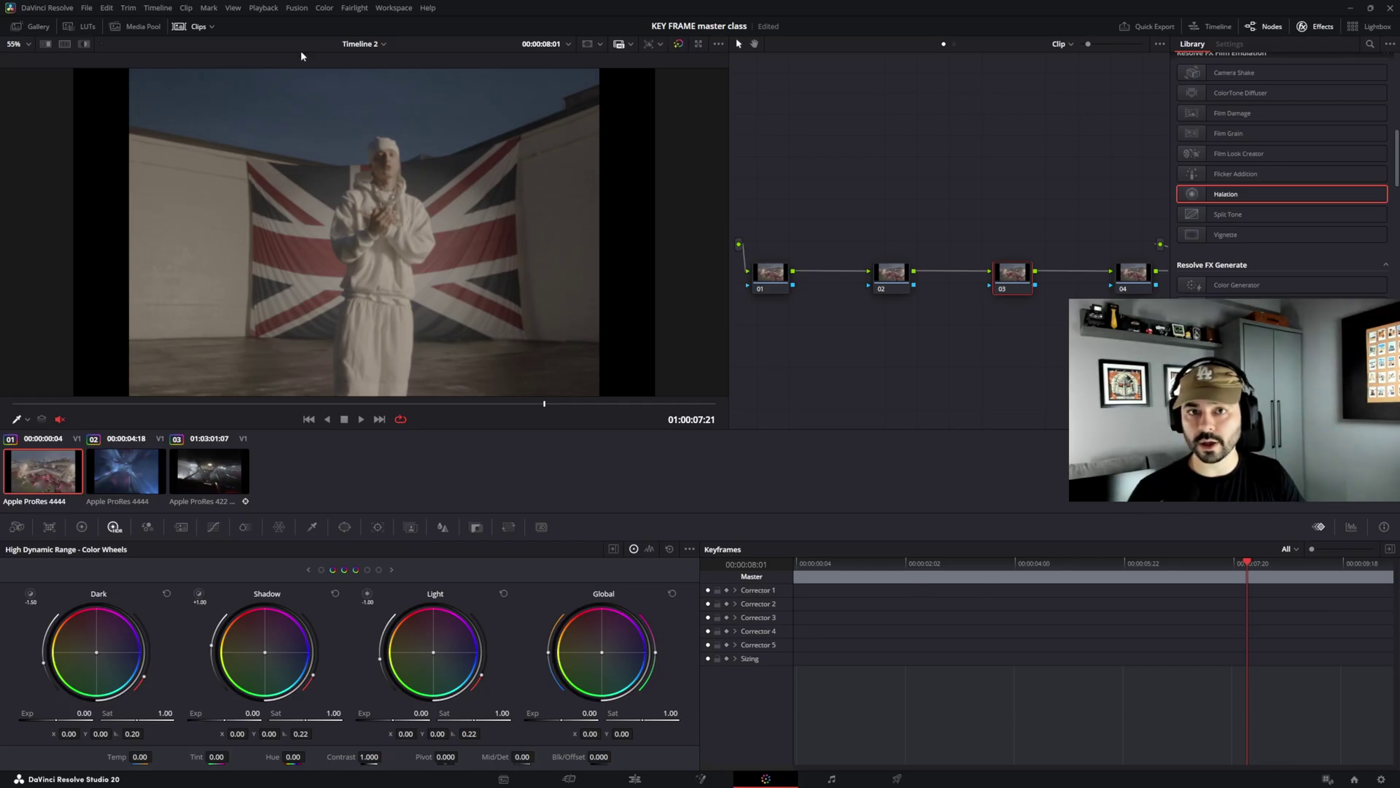
left_click(382, 12)
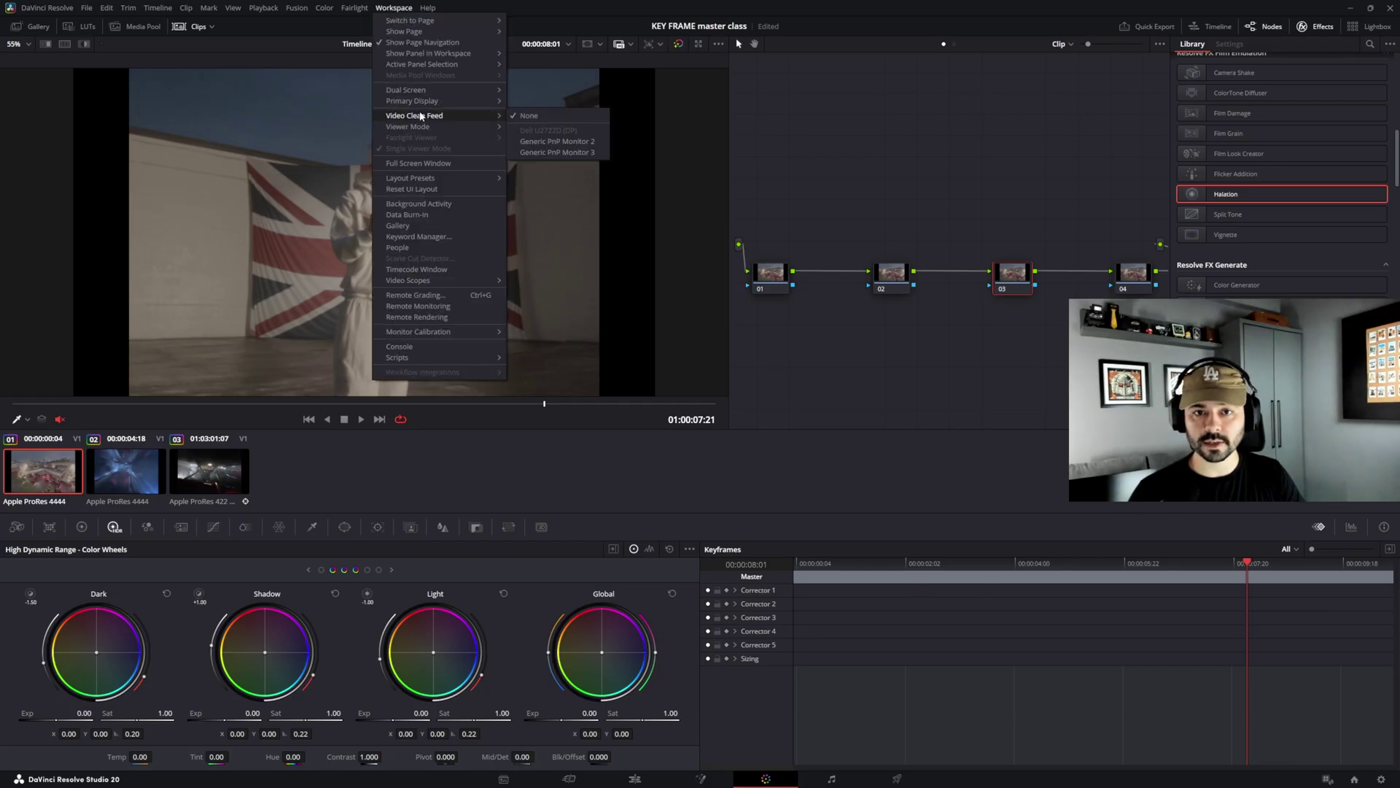
mouse_move(440, 93)
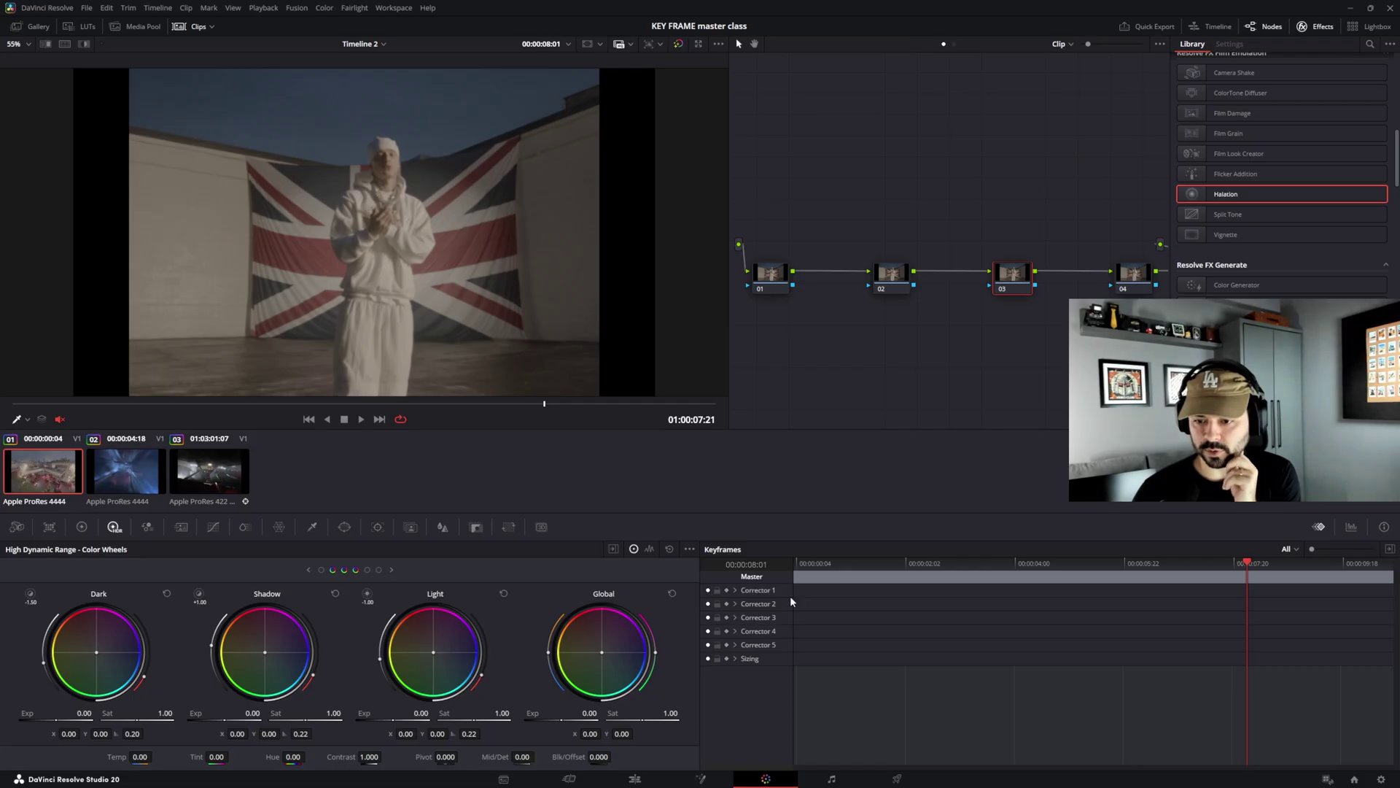
- At 00:00:01:16, turn on Corrector 1 auto-keyframing after trying its lock, and show Primaries Color Wheels
left_click(718, 590)
left_click(717, 590)
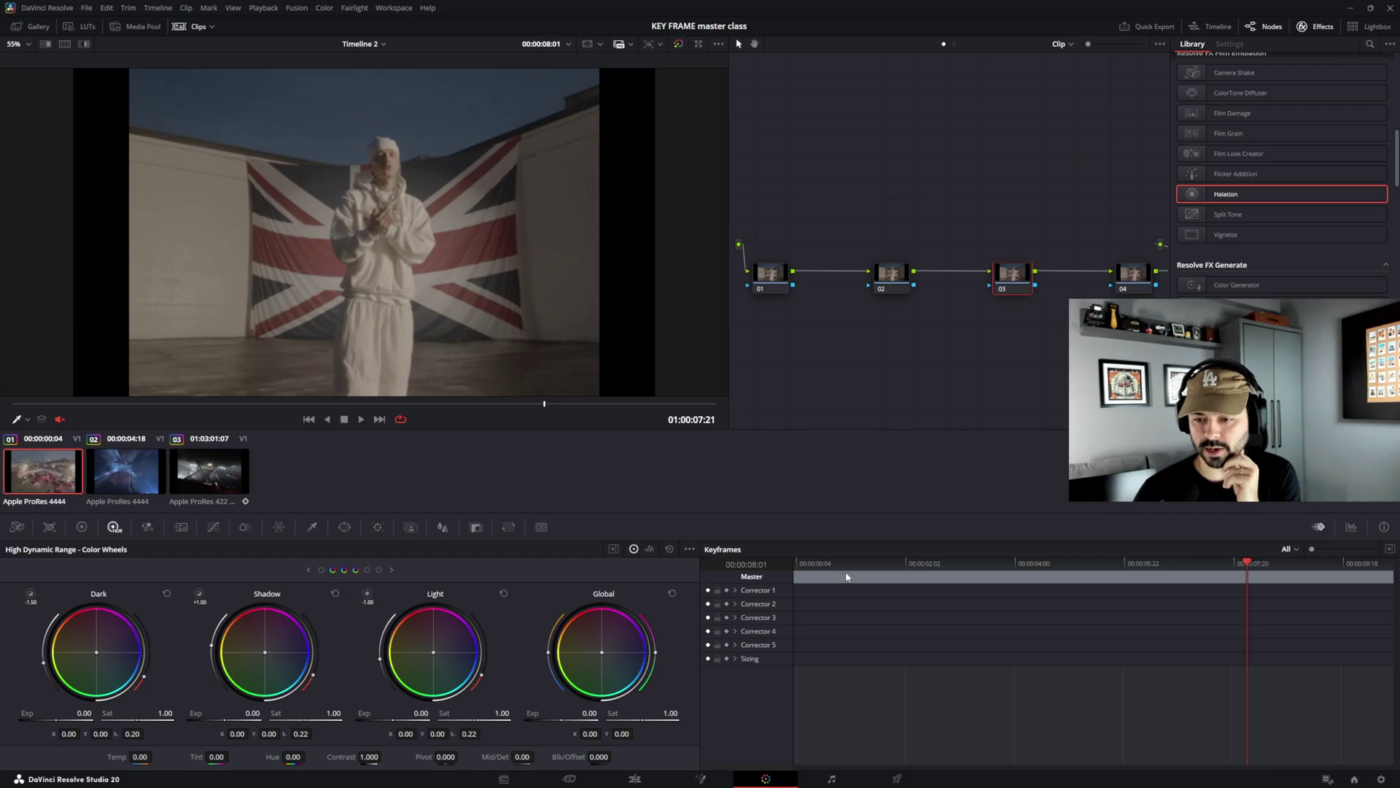
left_click(882, 563)
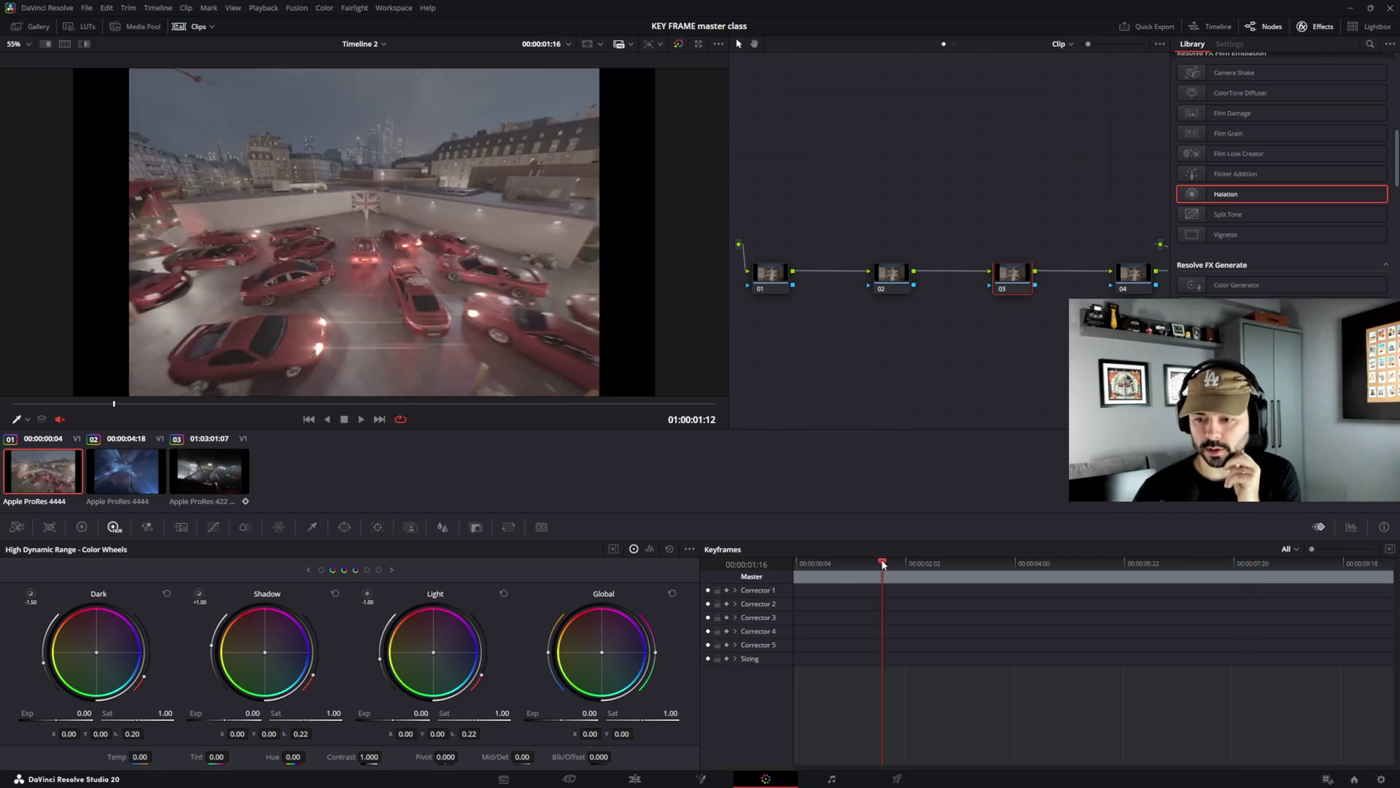
left_click(718, 591)
left_click(717, 591)
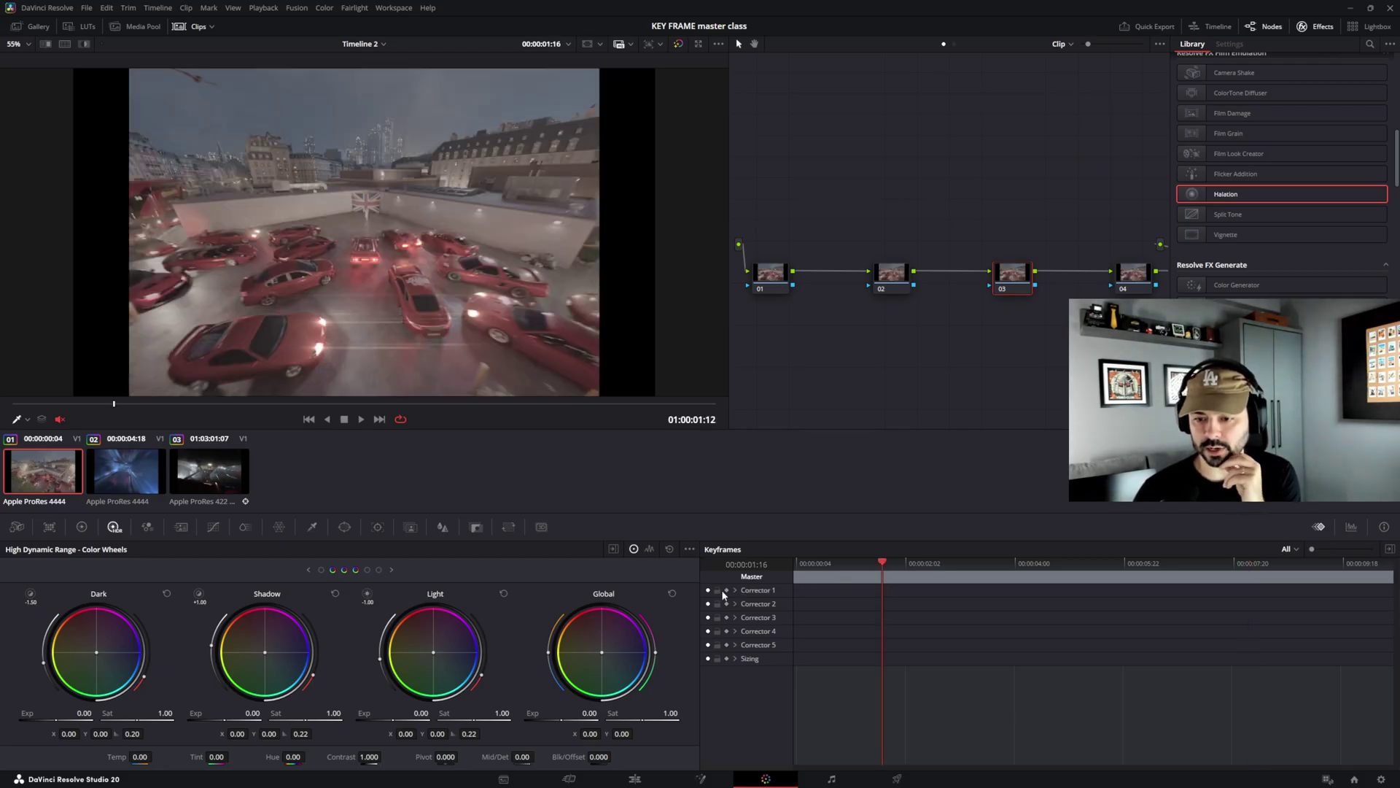
left_click(727, 591)
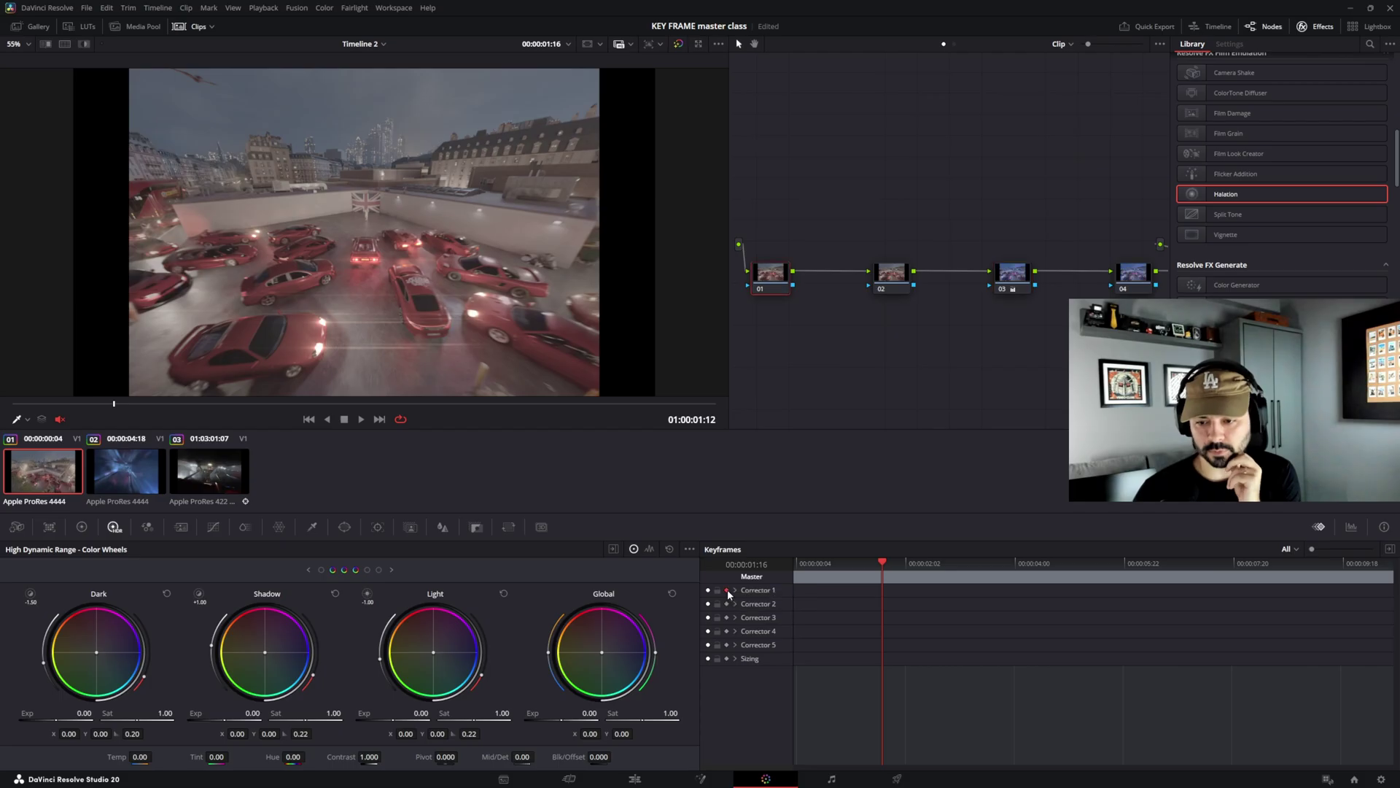
left_click(81, 526)
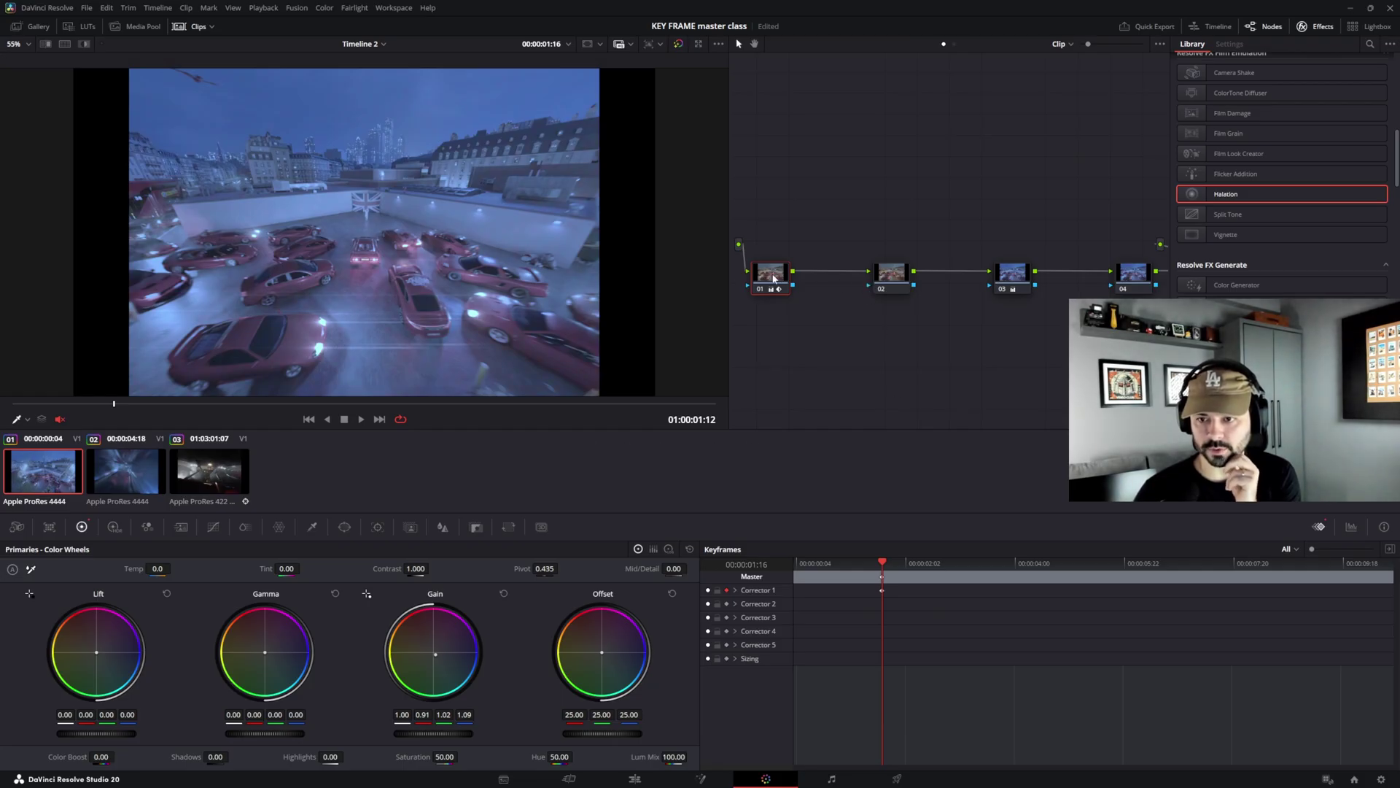
- Key a blue gain tint at 00:00:03:17, preview the transition, then reset node 01's grade
left_click(1000, 561)
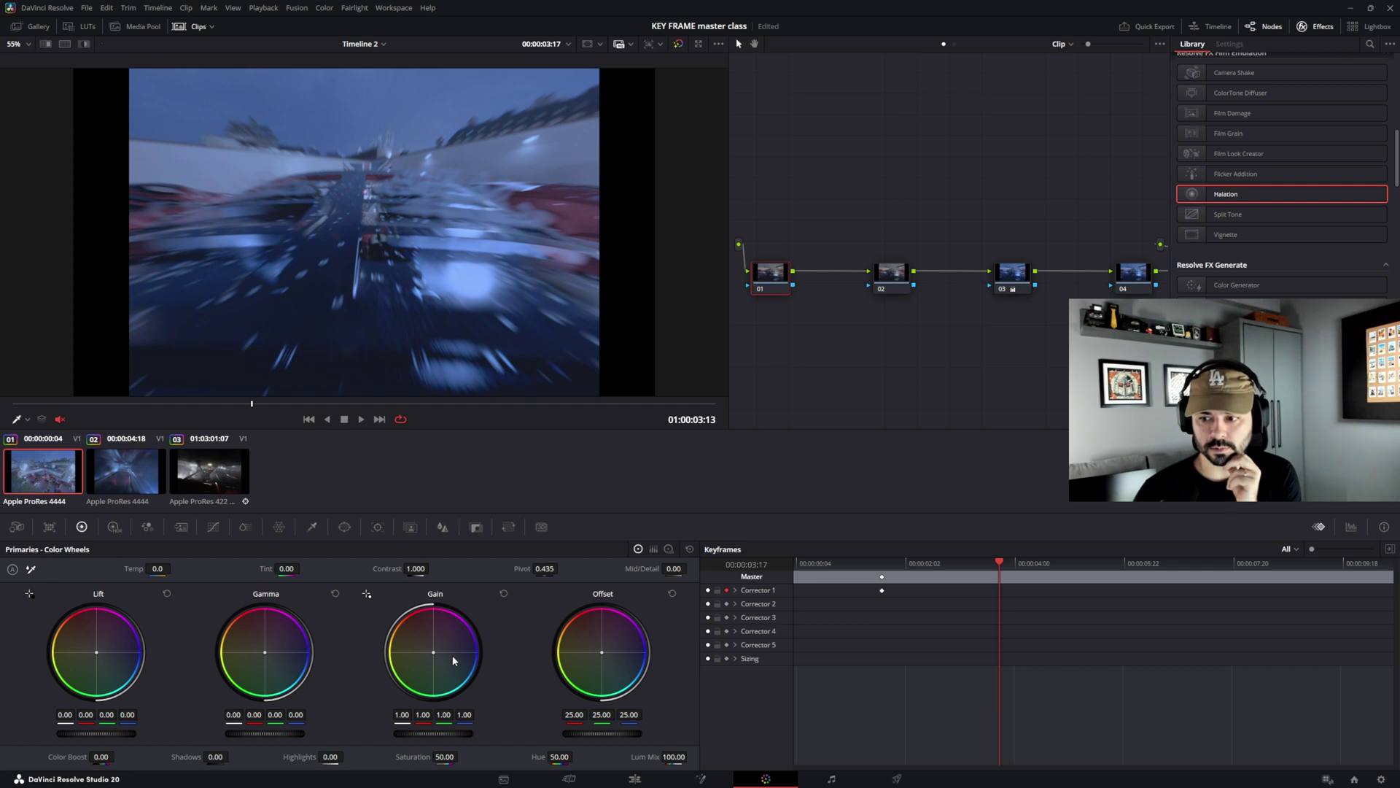
left_click_drag(434, 652, 436, 654)
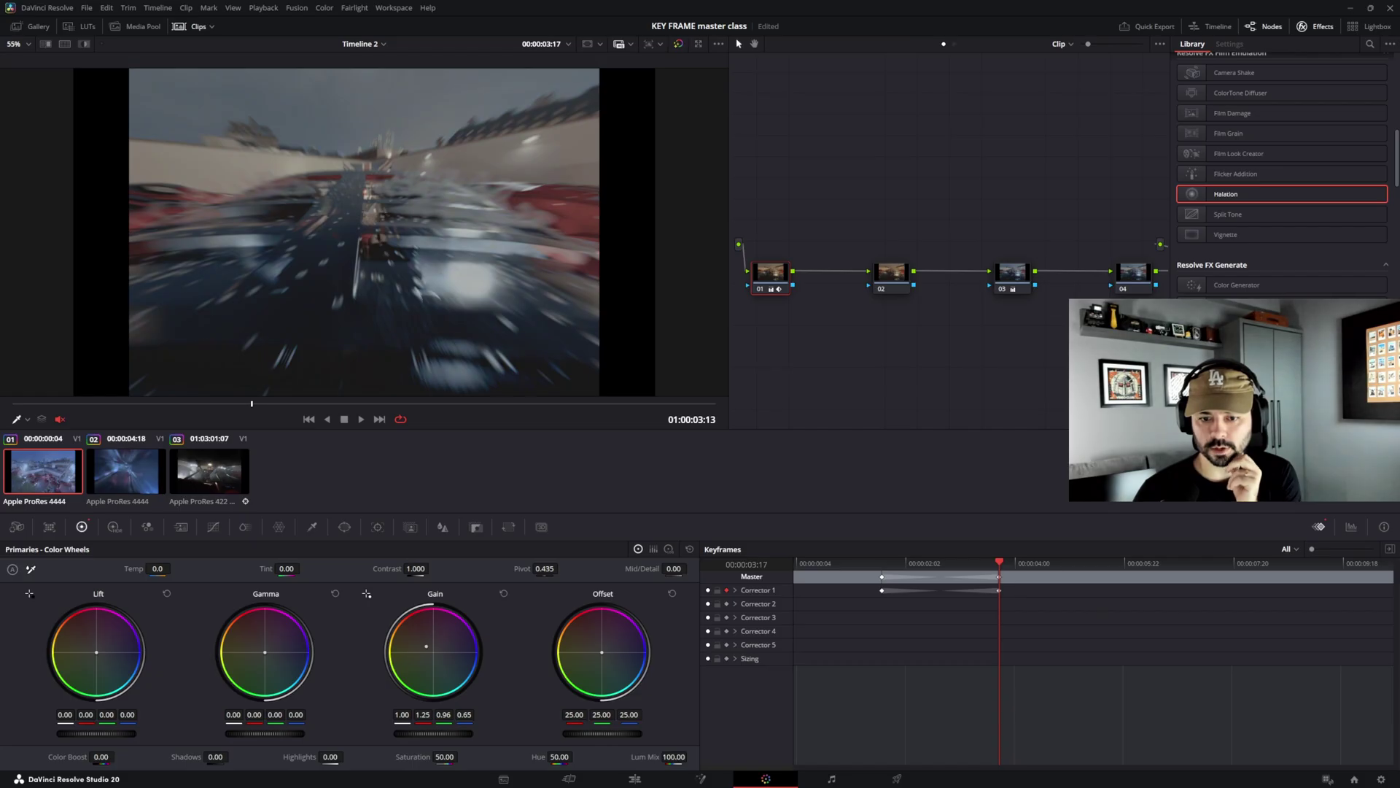
left_click(882, 564)
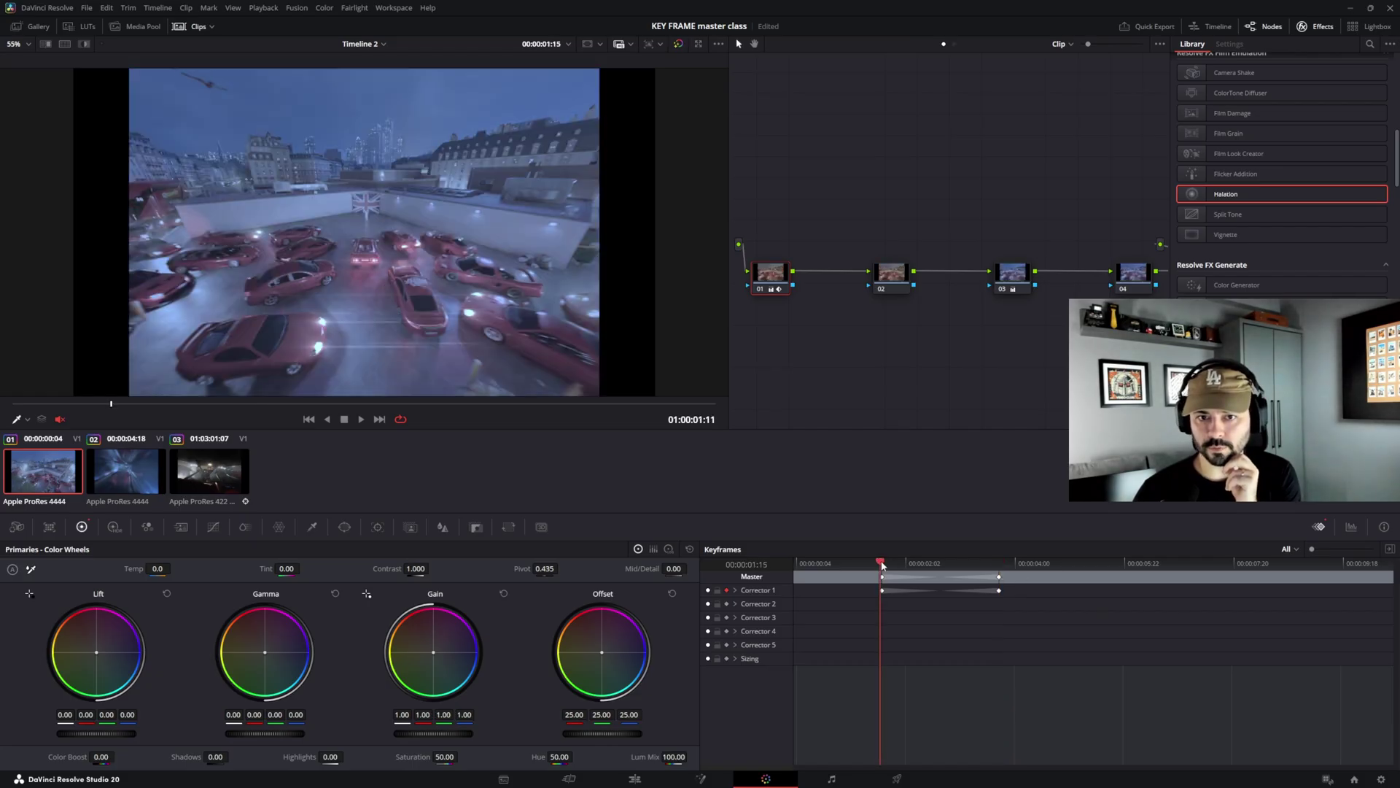
left_click_drag(882, 564, 1000, 566)
right_click(775, 279)
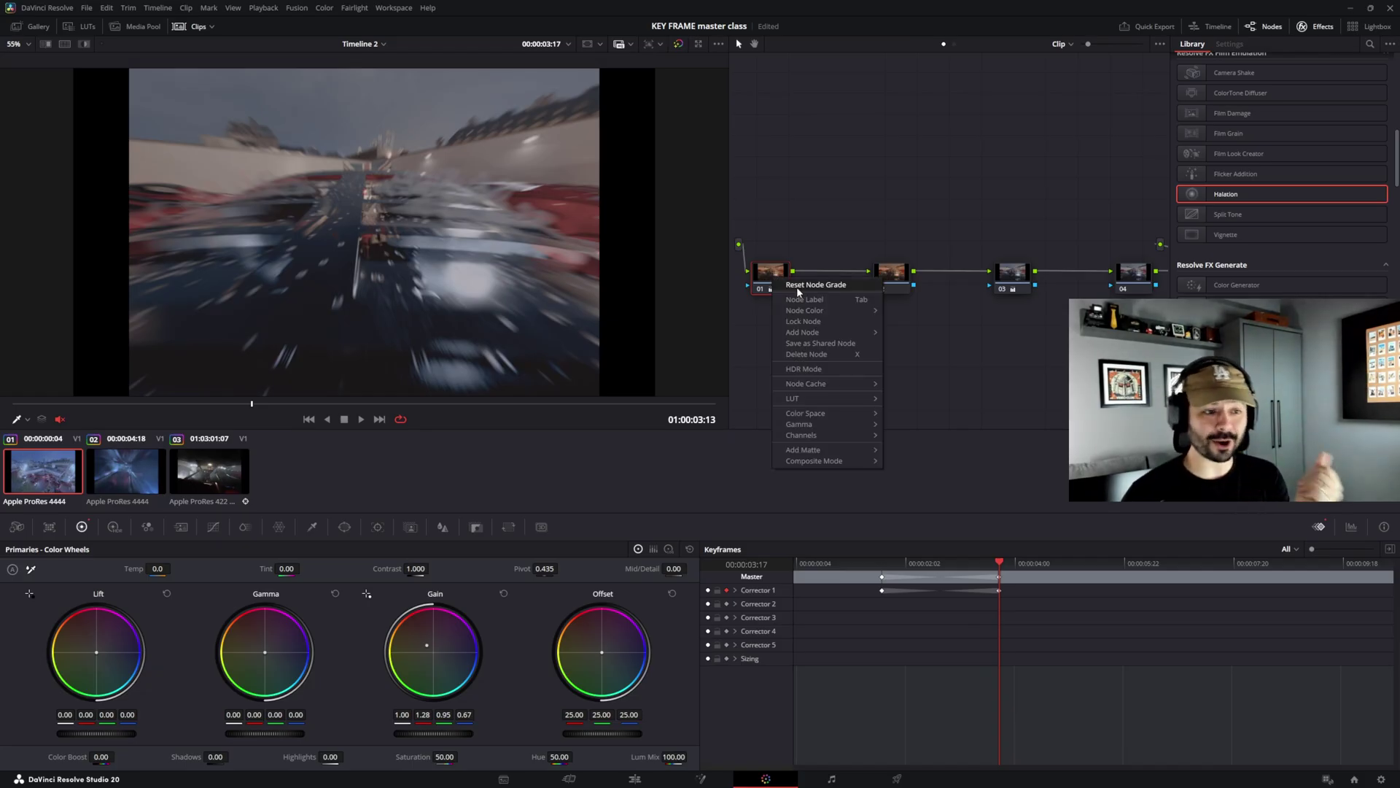
left_click(799, 287)
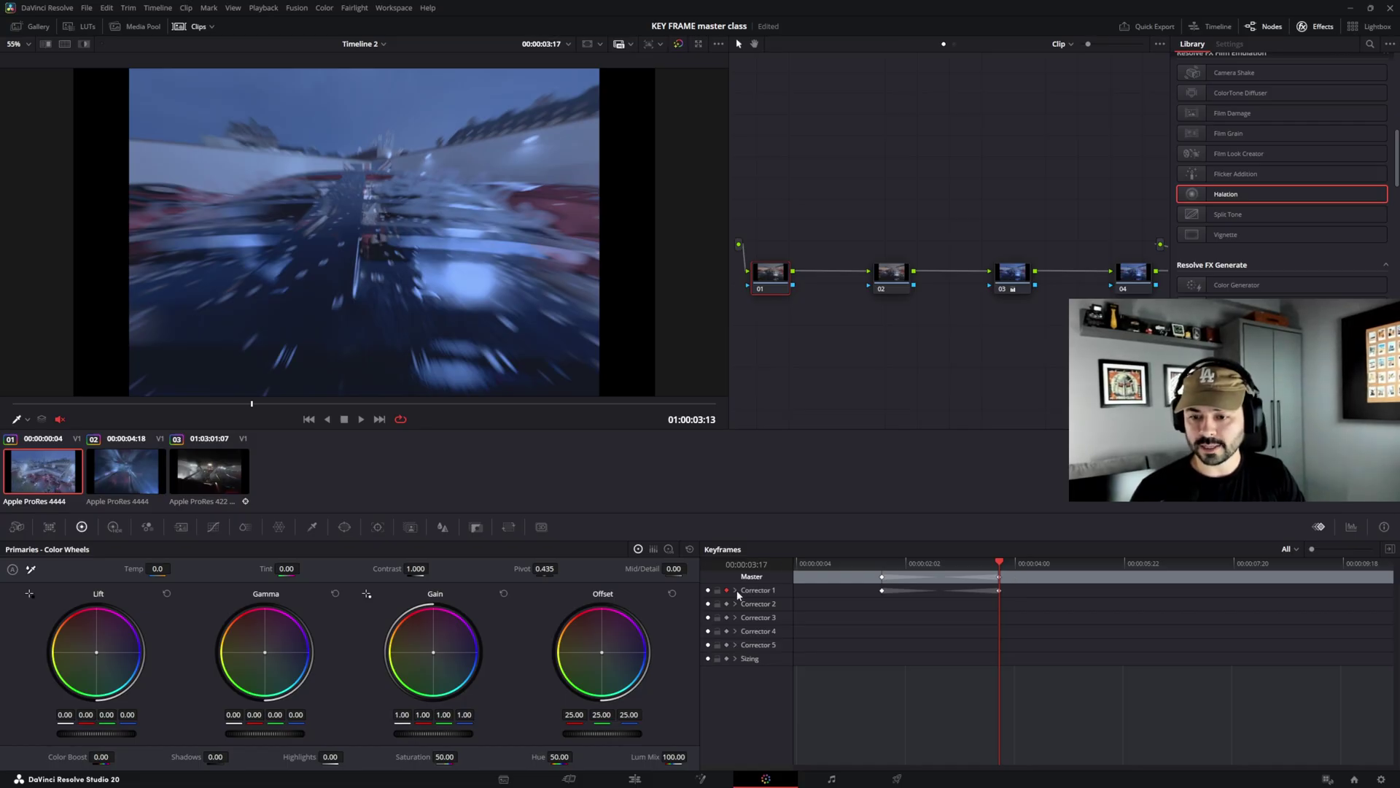
- Expand Corrector 1's sub-tracks, open the Window palette, compare it with Tracker, then collapse Corrector 1
left_click(735, 591)
scroll(813, 625, "down", 1)
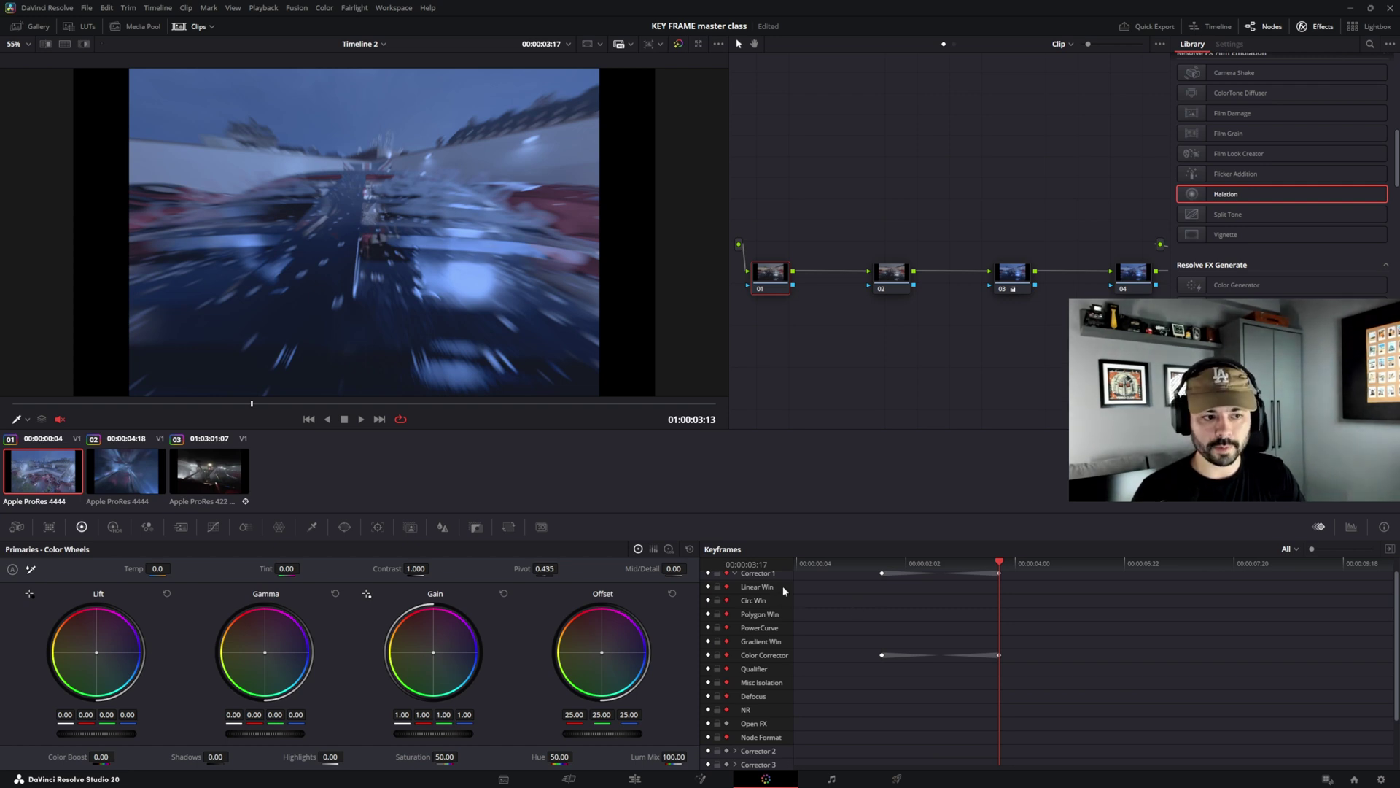
left_click(344, 527)
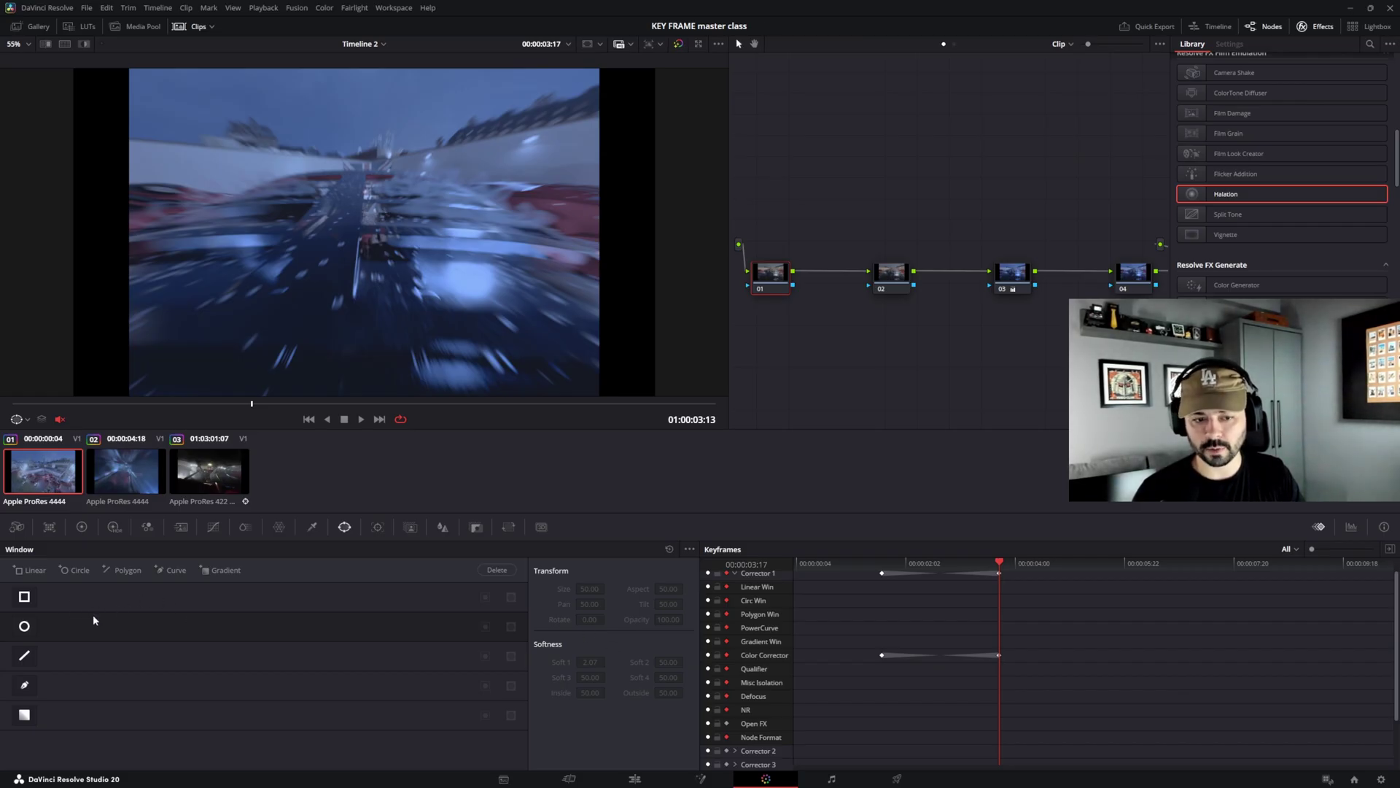
left_click(377, 527)
left_click(344, 527)
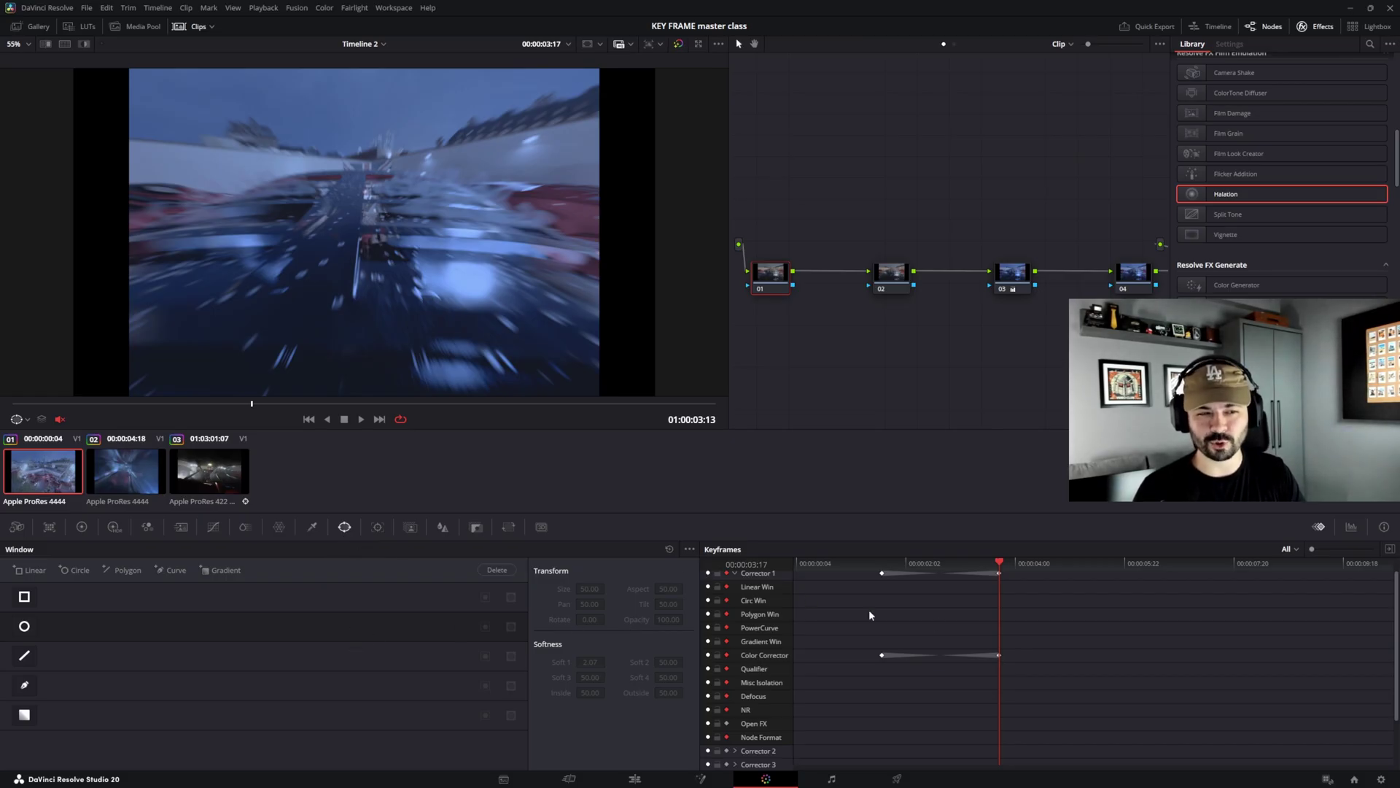
left_click(377, 527)
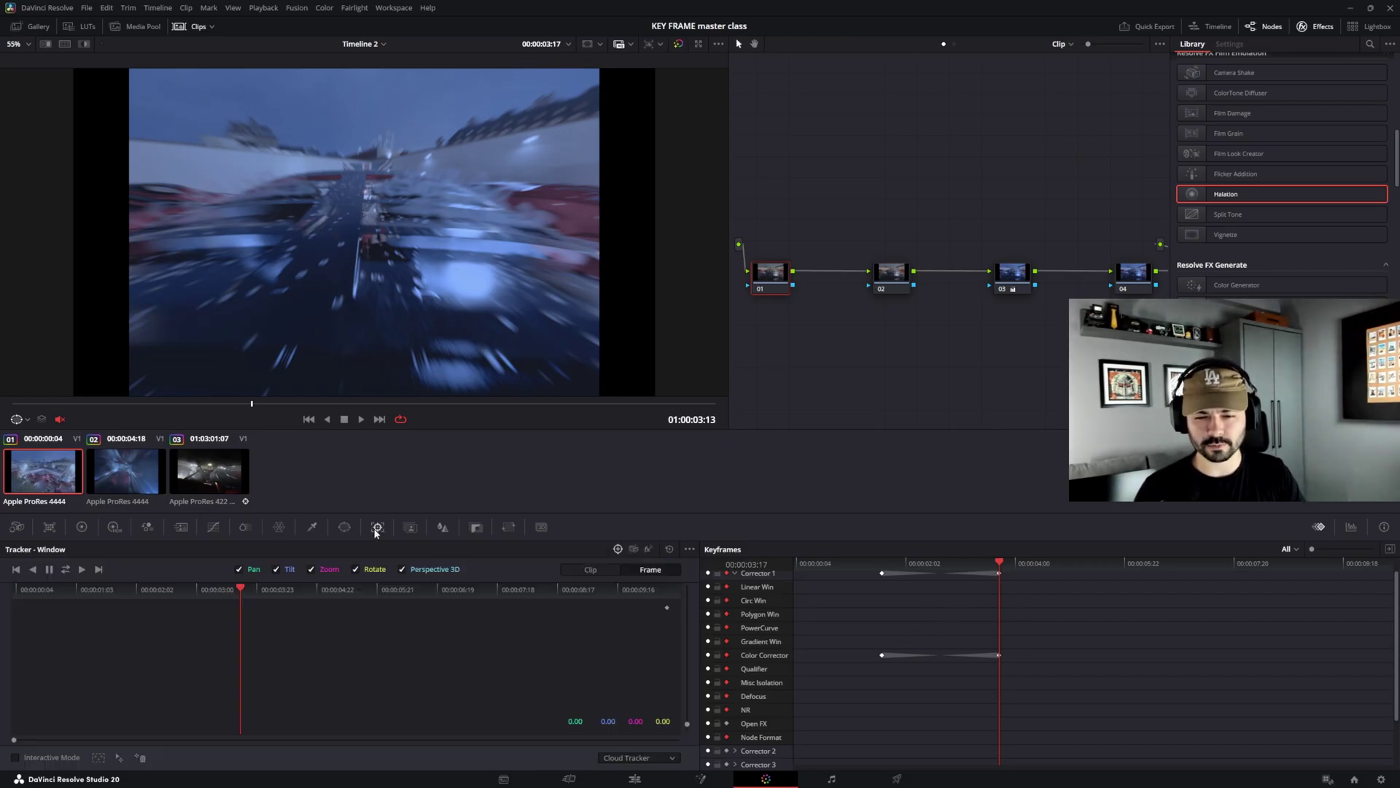
left_click(344, 527)
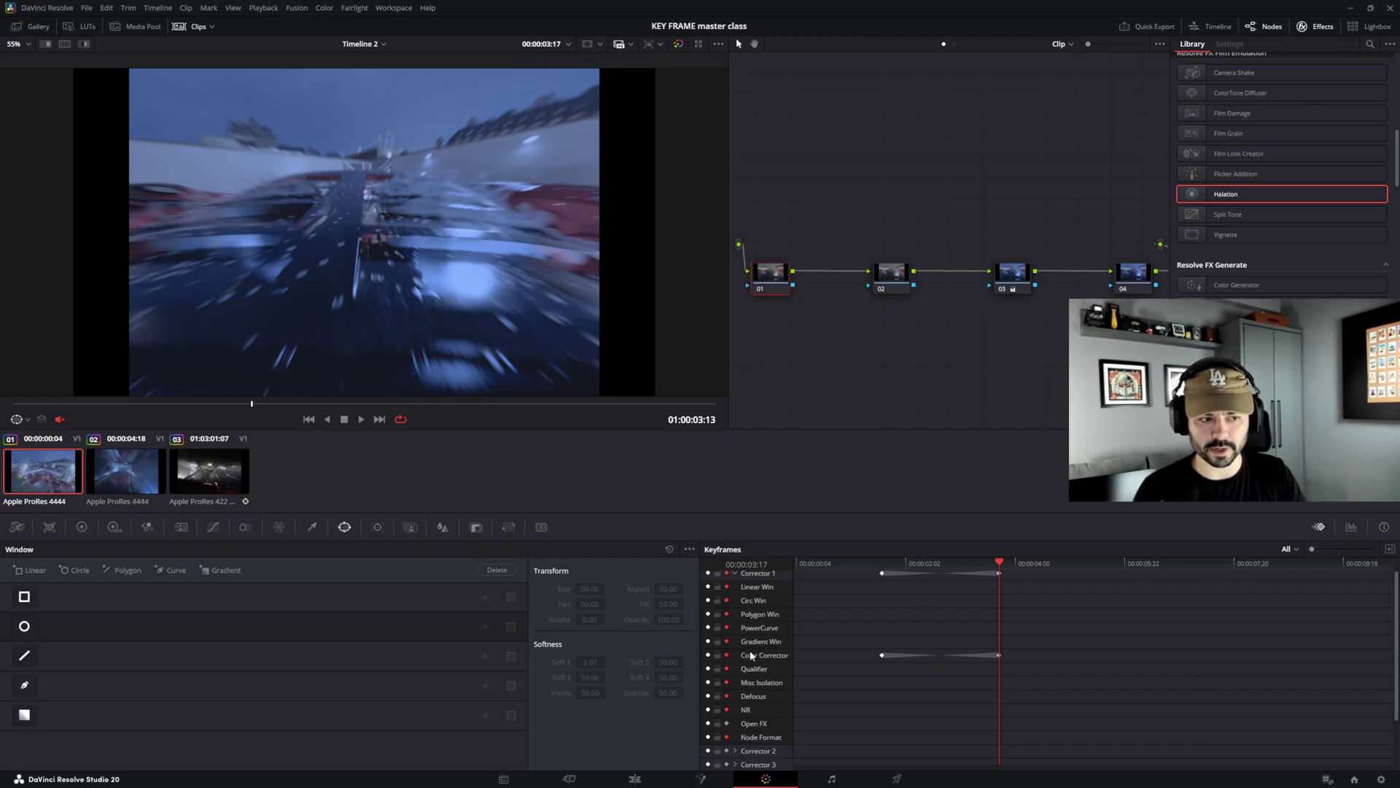
left_click(733, 573)
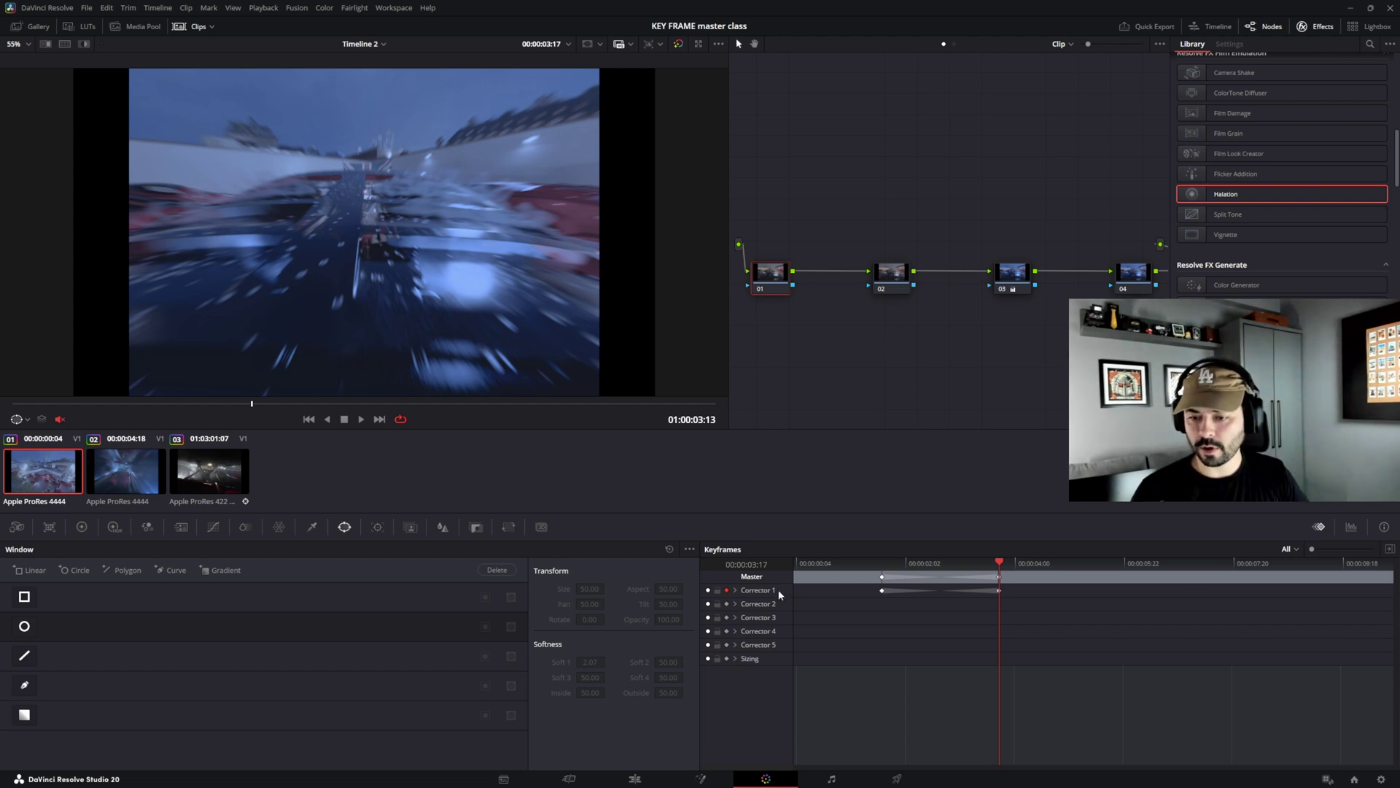
- Clean up the node graph to show all five nodes and open the Input Sizing palette
right_click(903, 344)
left_click(952, 468)
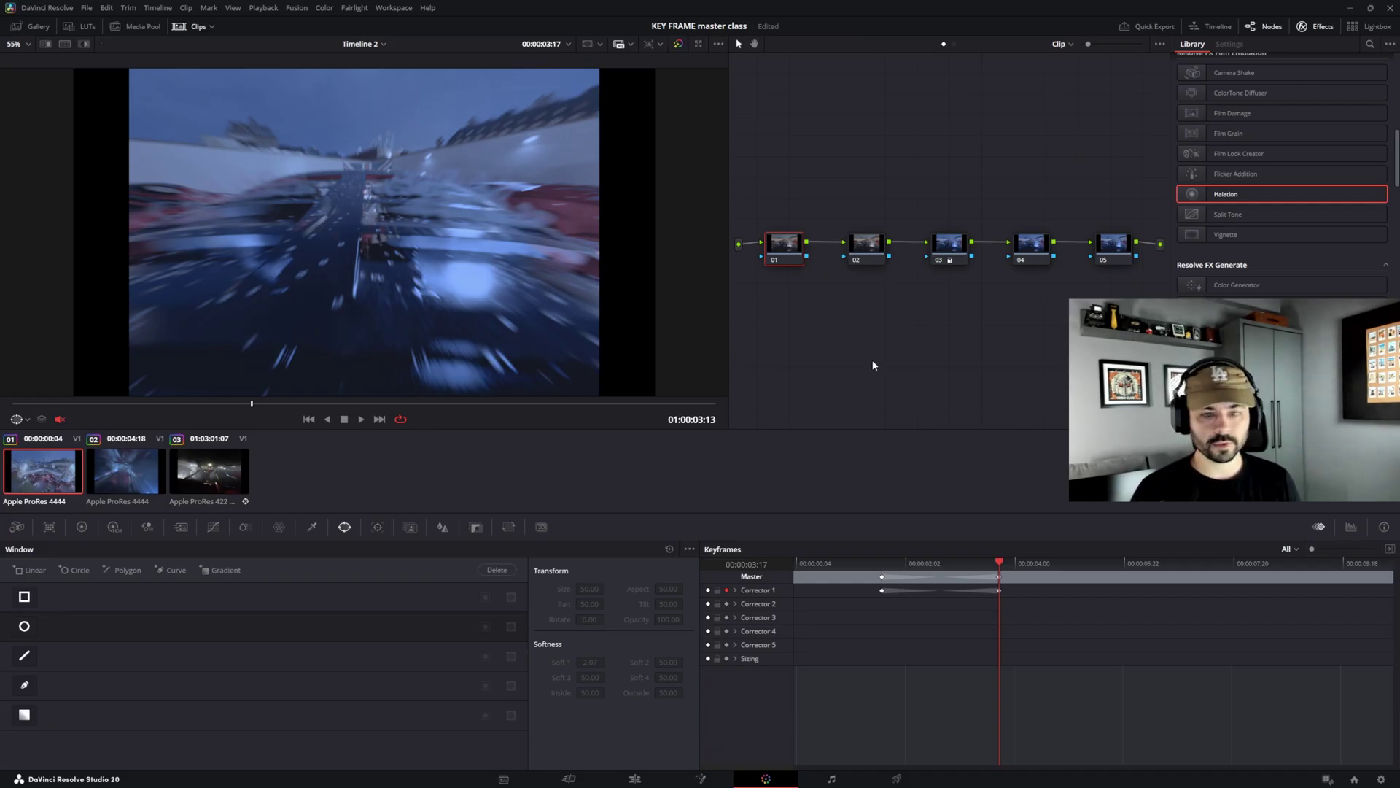
left_click(757, 660)
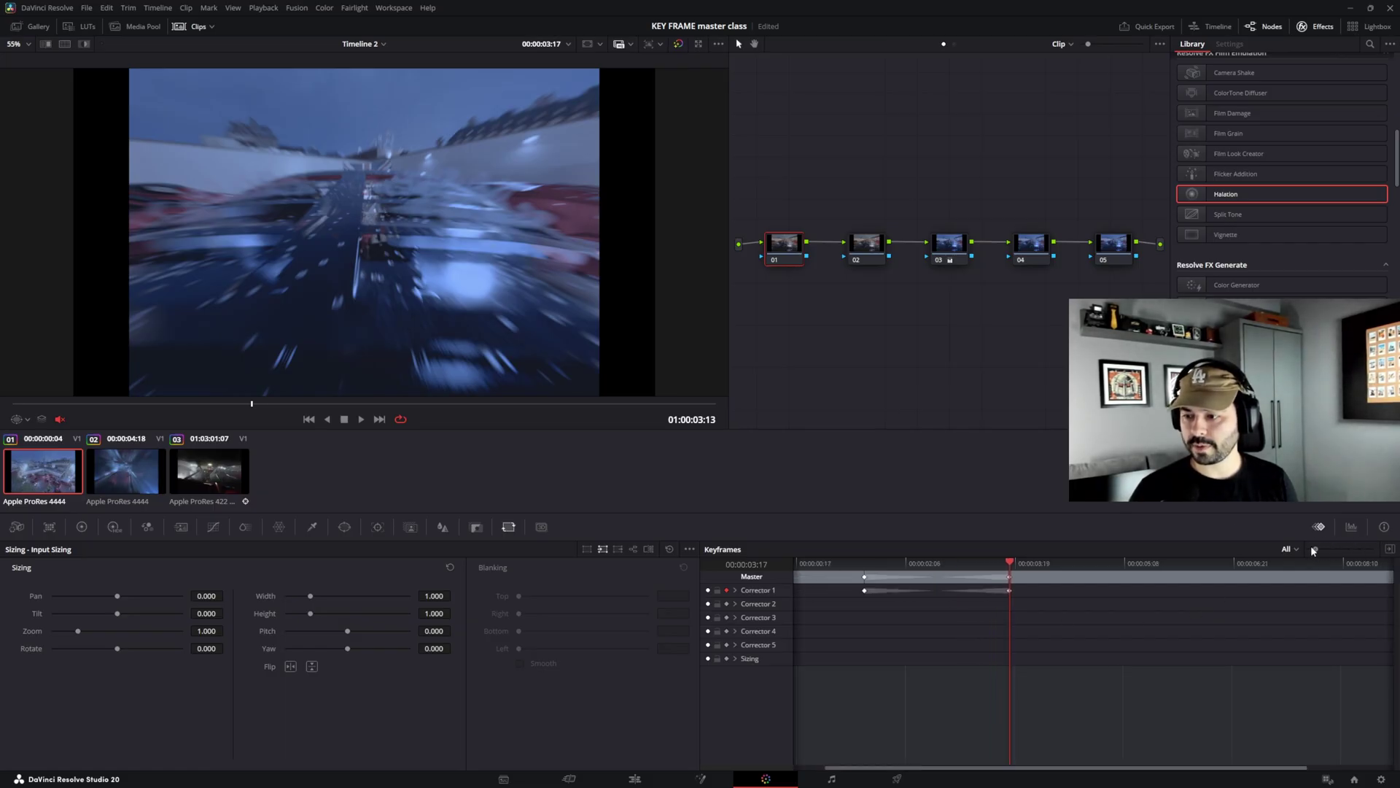
right_click(1006, 648)
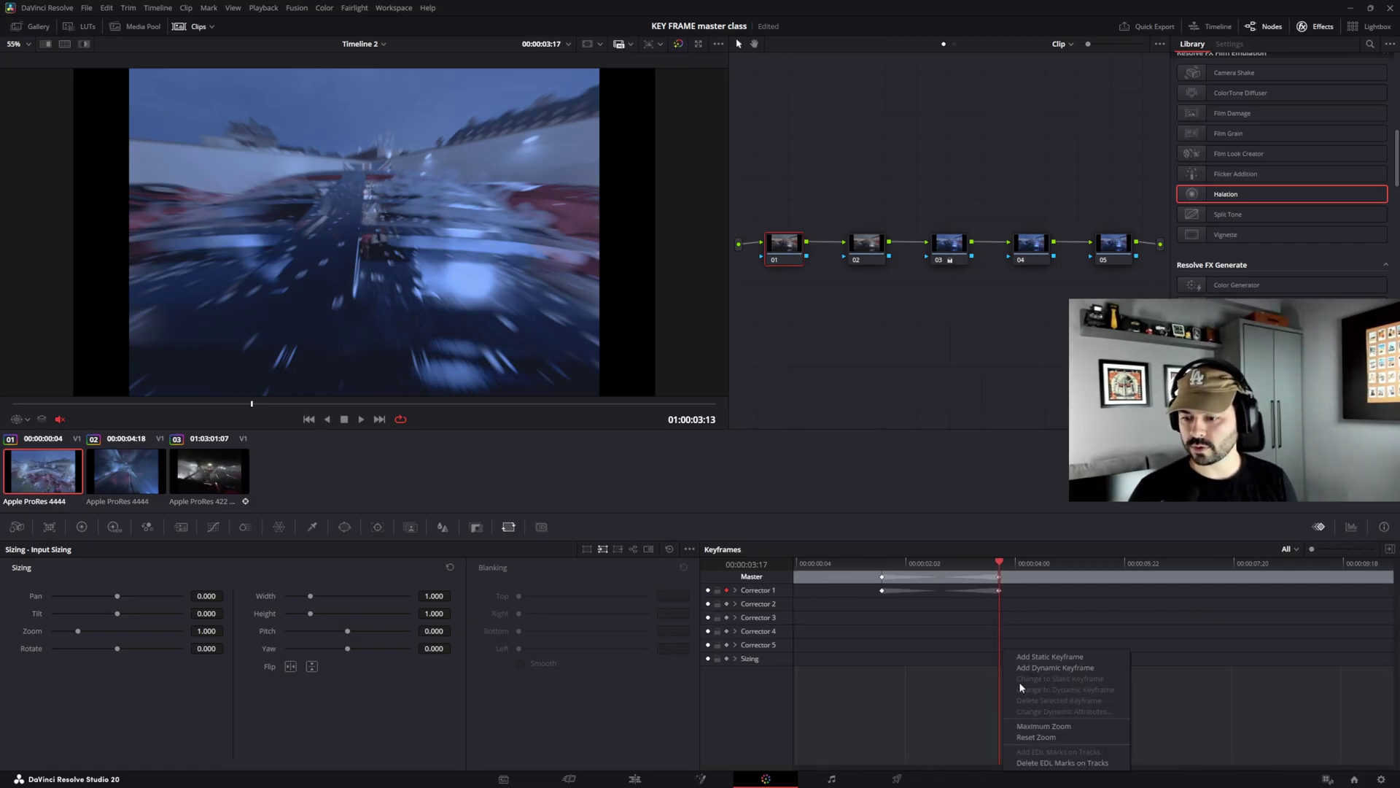
left_click(1044, 726)
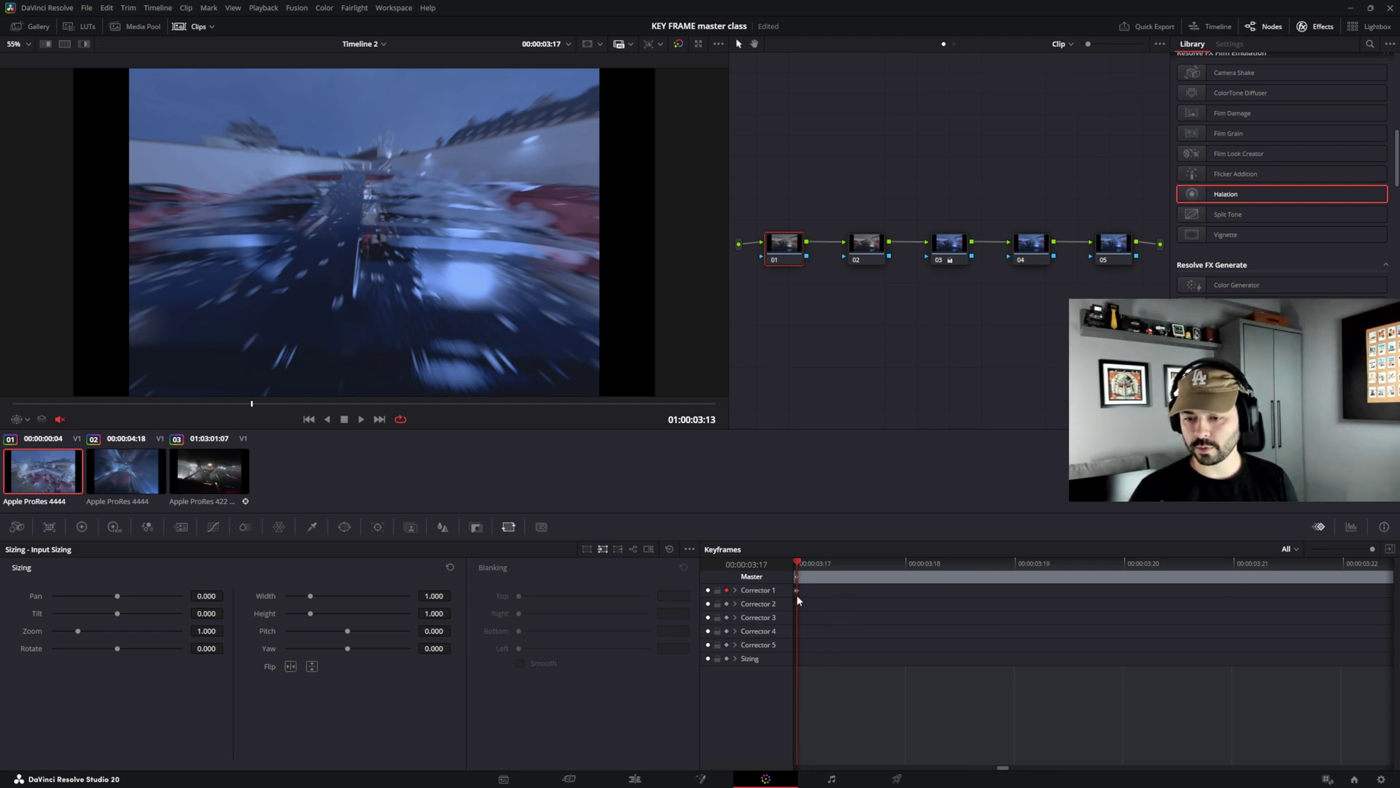
right_click(807, 618)
left_click(844, 690)
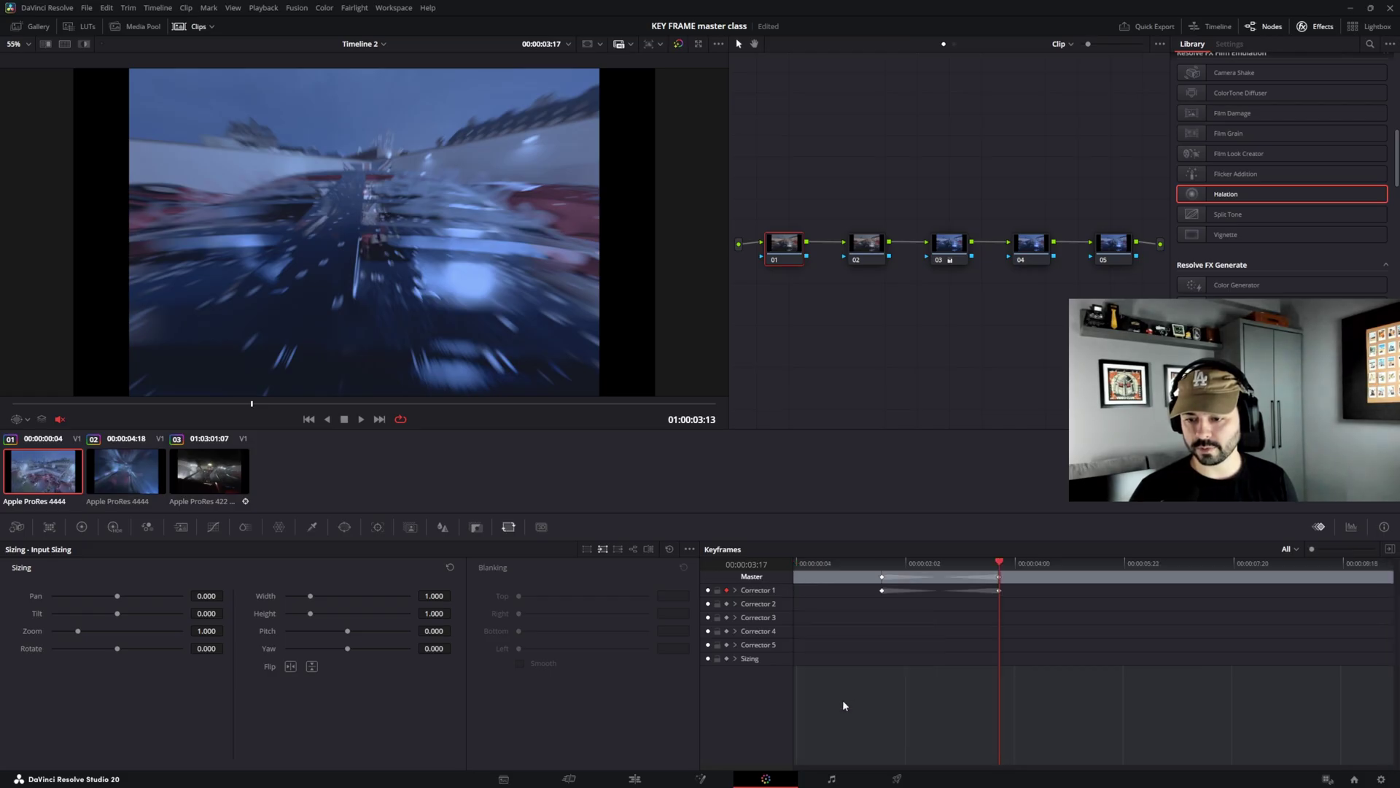
left_click(1290, 549)
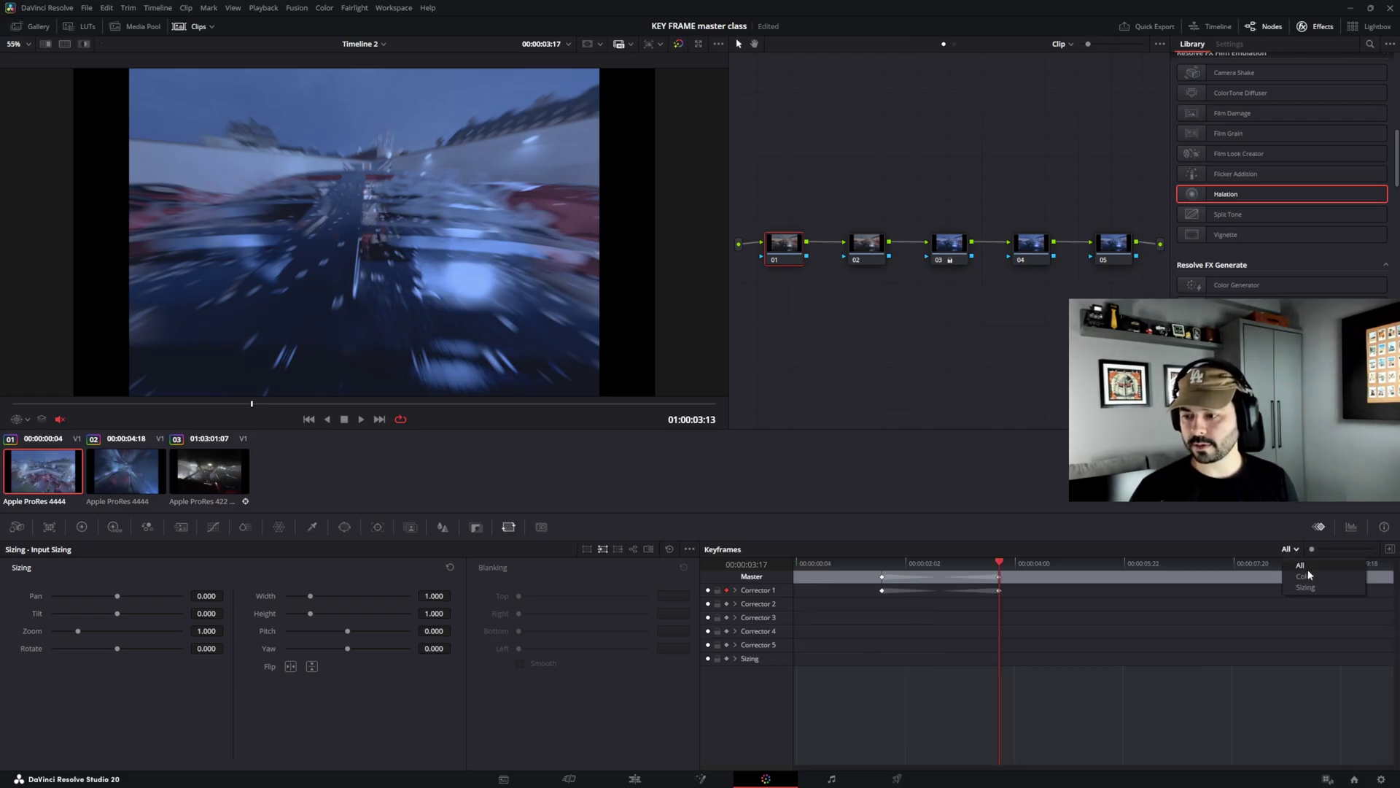
left_click(1230, 575)
left_click(1111, 588)
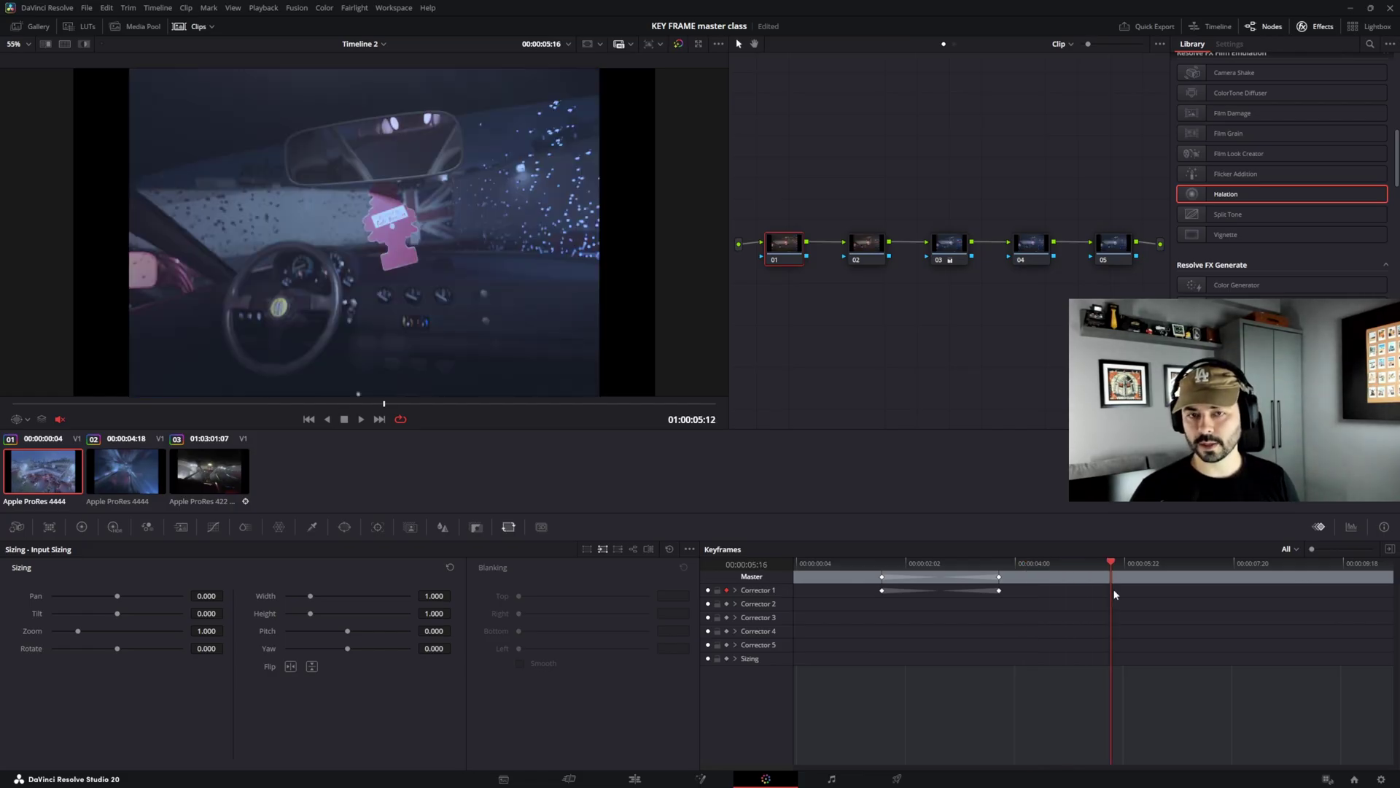
- Add a keyframe on every track at the playhead, then marquee-select and delete them
left_click(210, 8)
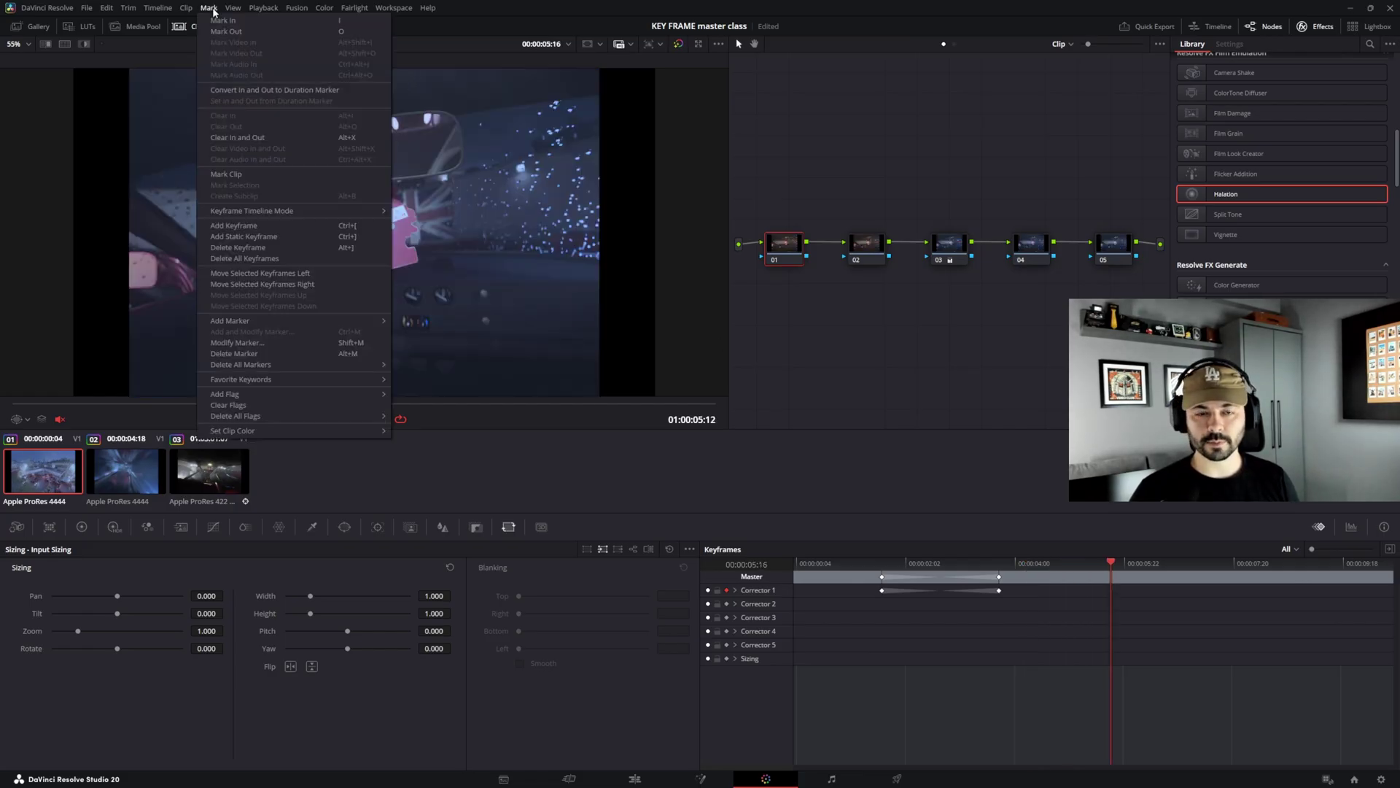
left_click(270, 226)
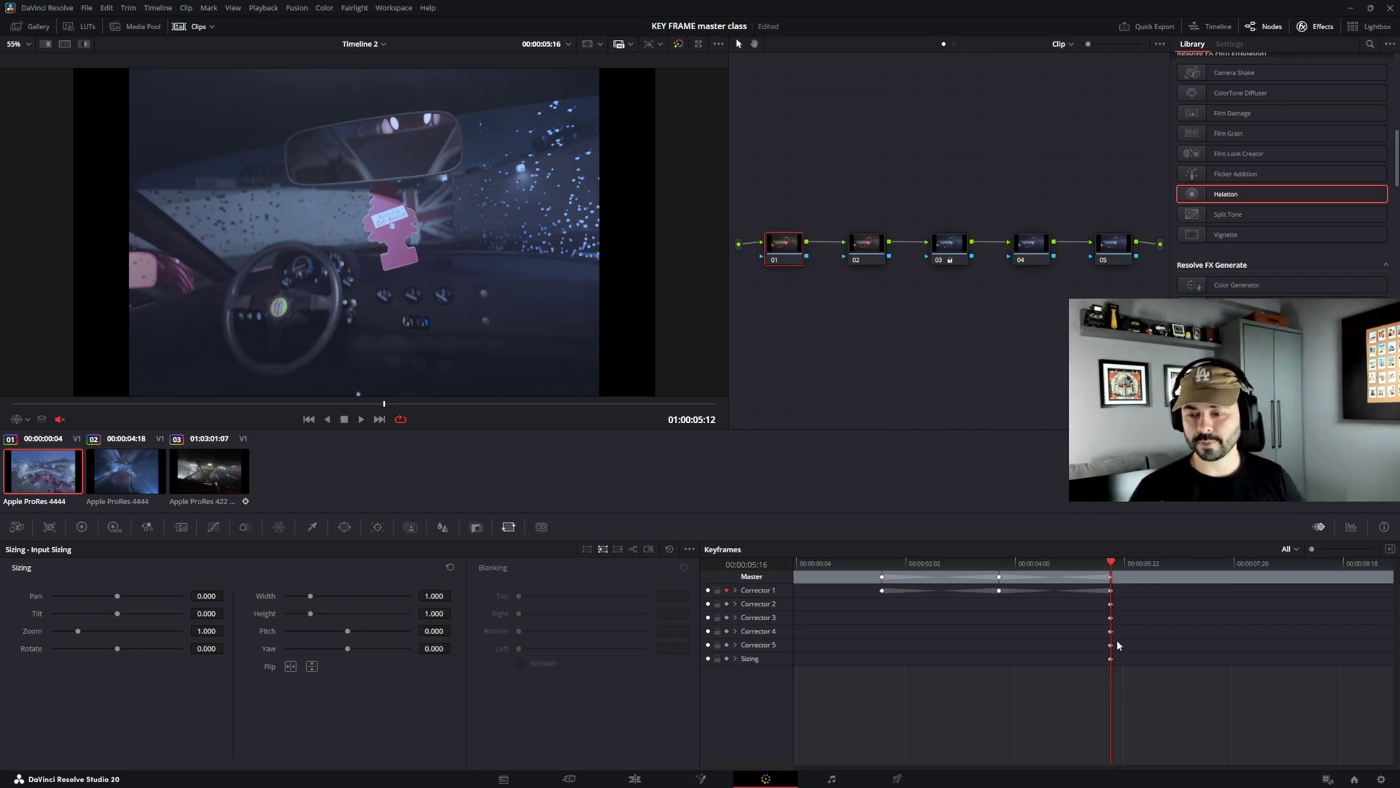
left_click_drag(1151, 681, 1071, 573)
key("Delete")
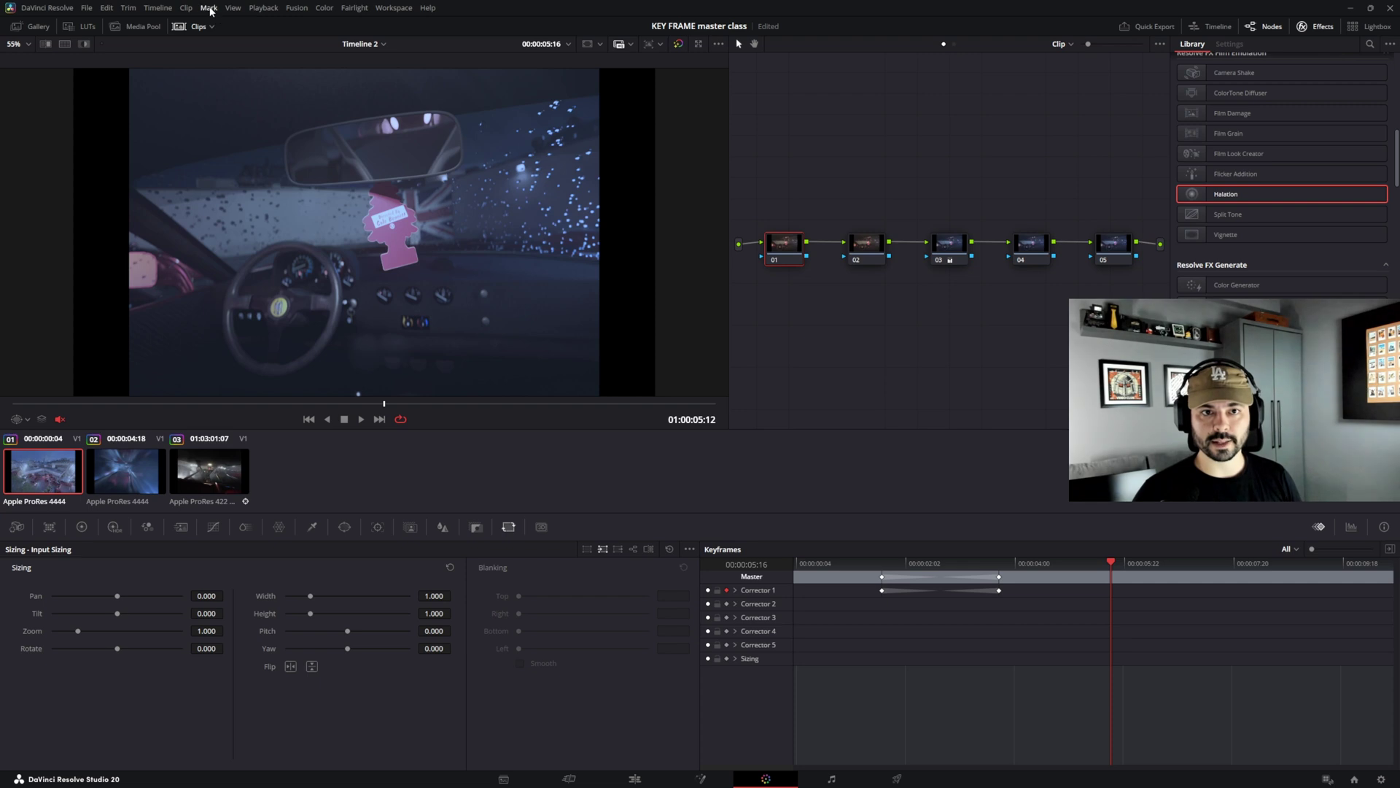
- Re-add keyframes at the playhead, then remove them with Mark > Delete All Keyframes
left_click(207, 9)
left_click(293, 225)
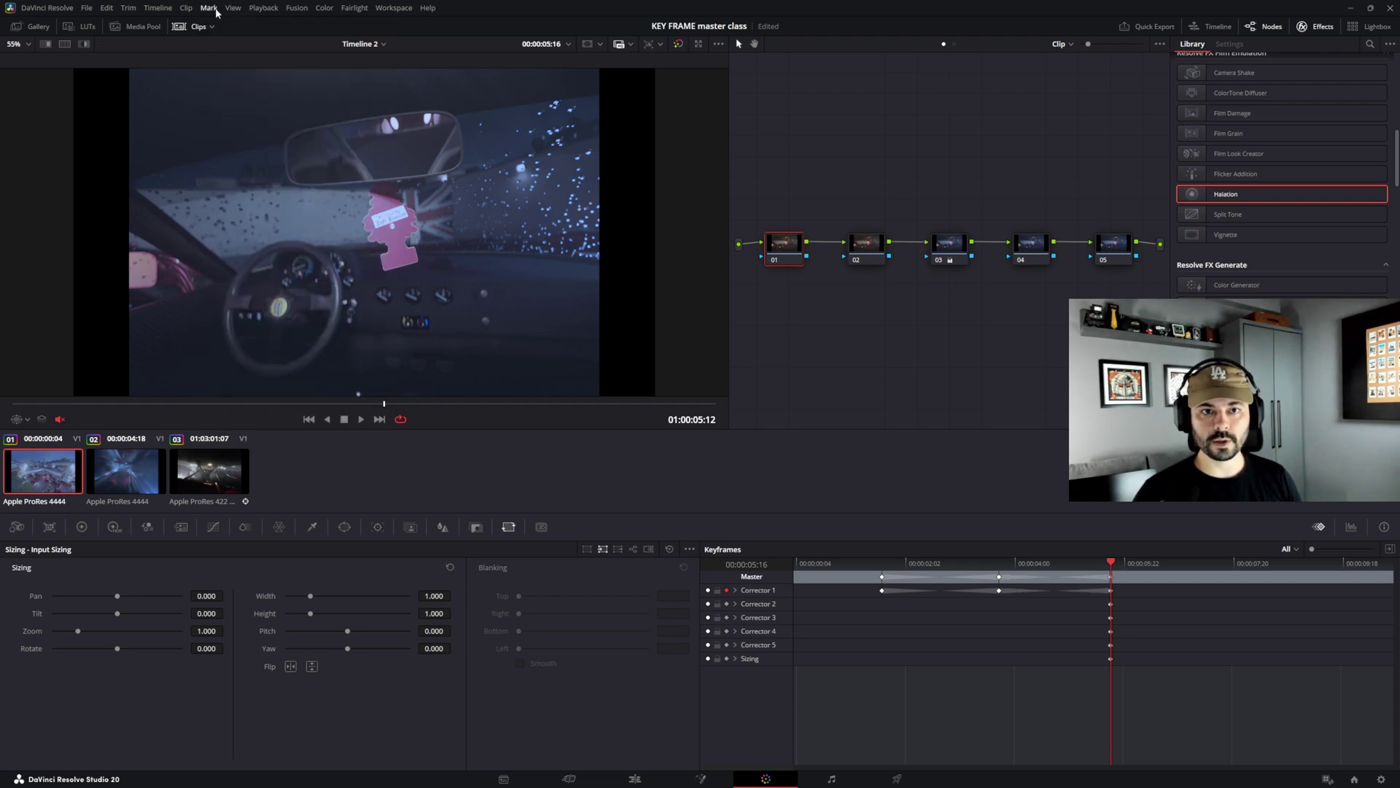
left_click(208, 8)
left_click(270, 259)
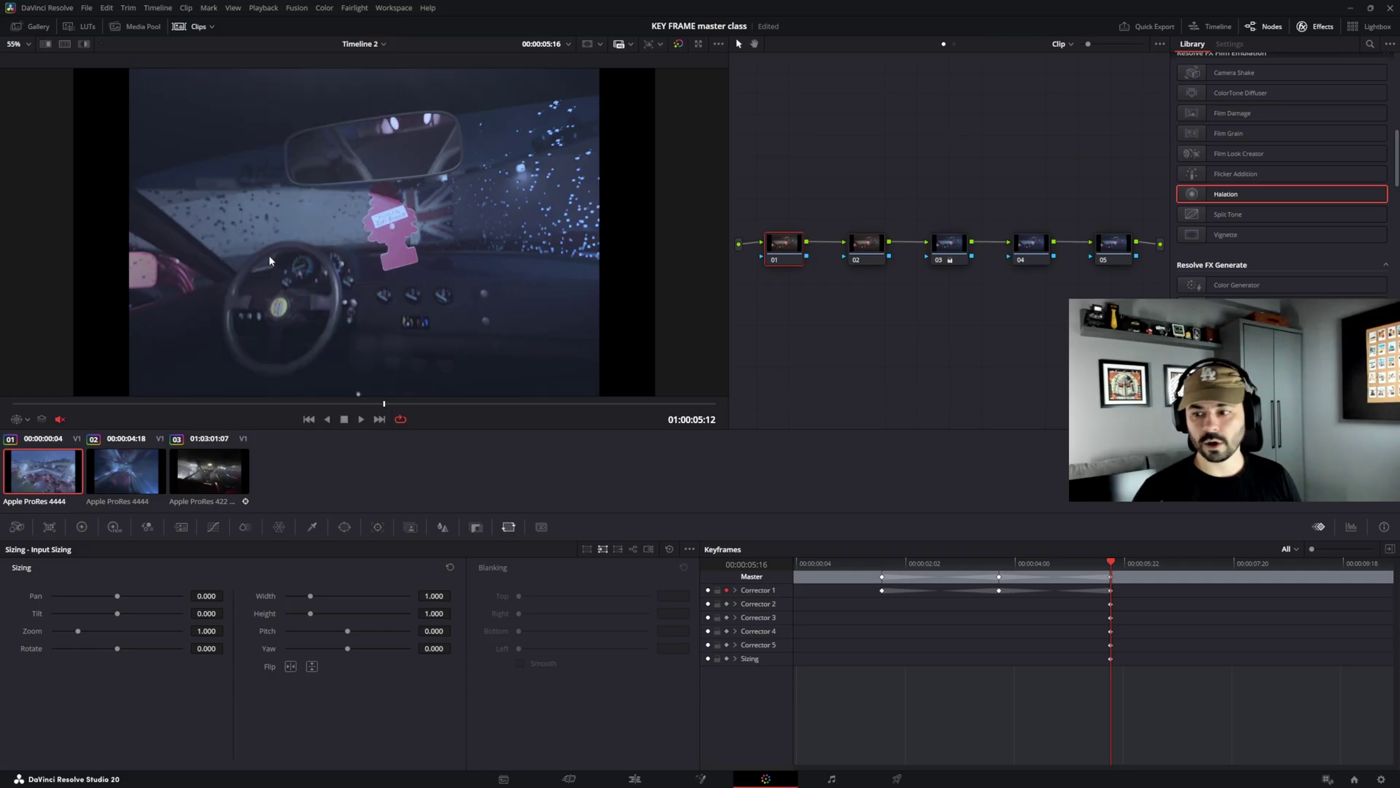
- With the filter on Color, add a Corrector 1 keyframe at 00:00:05:16 and nudge node 01 down
left_click(1289, 549)
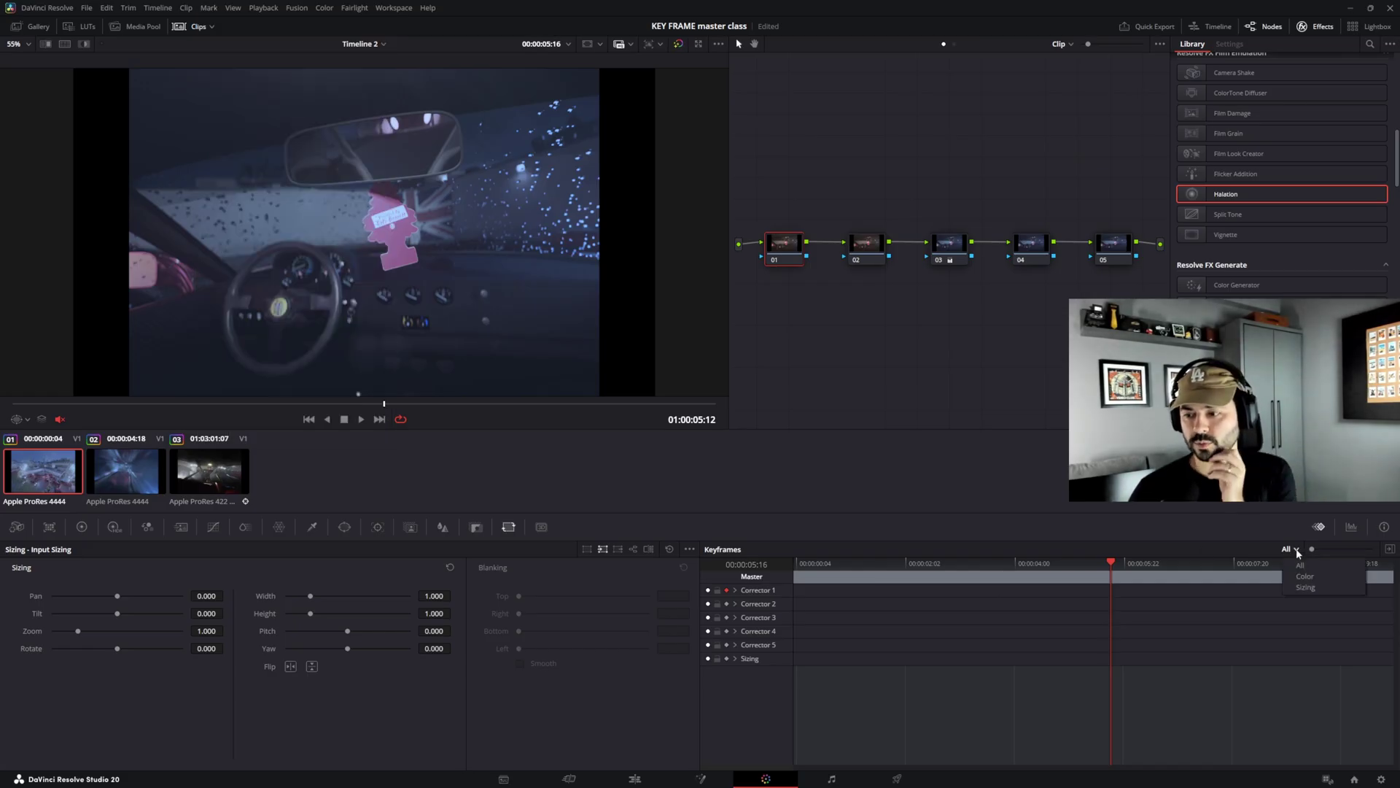
left_click(1304, 576)
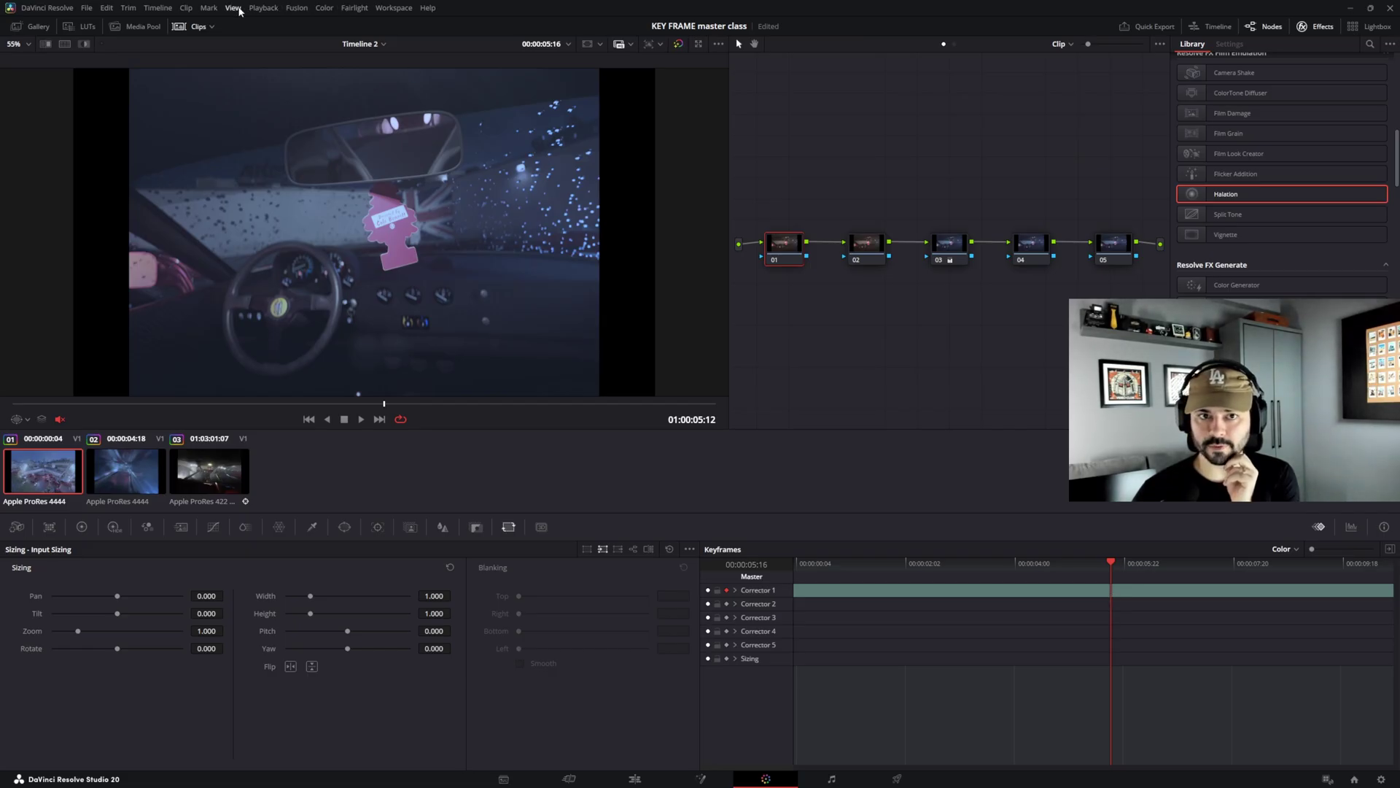
left_click(208, 7)
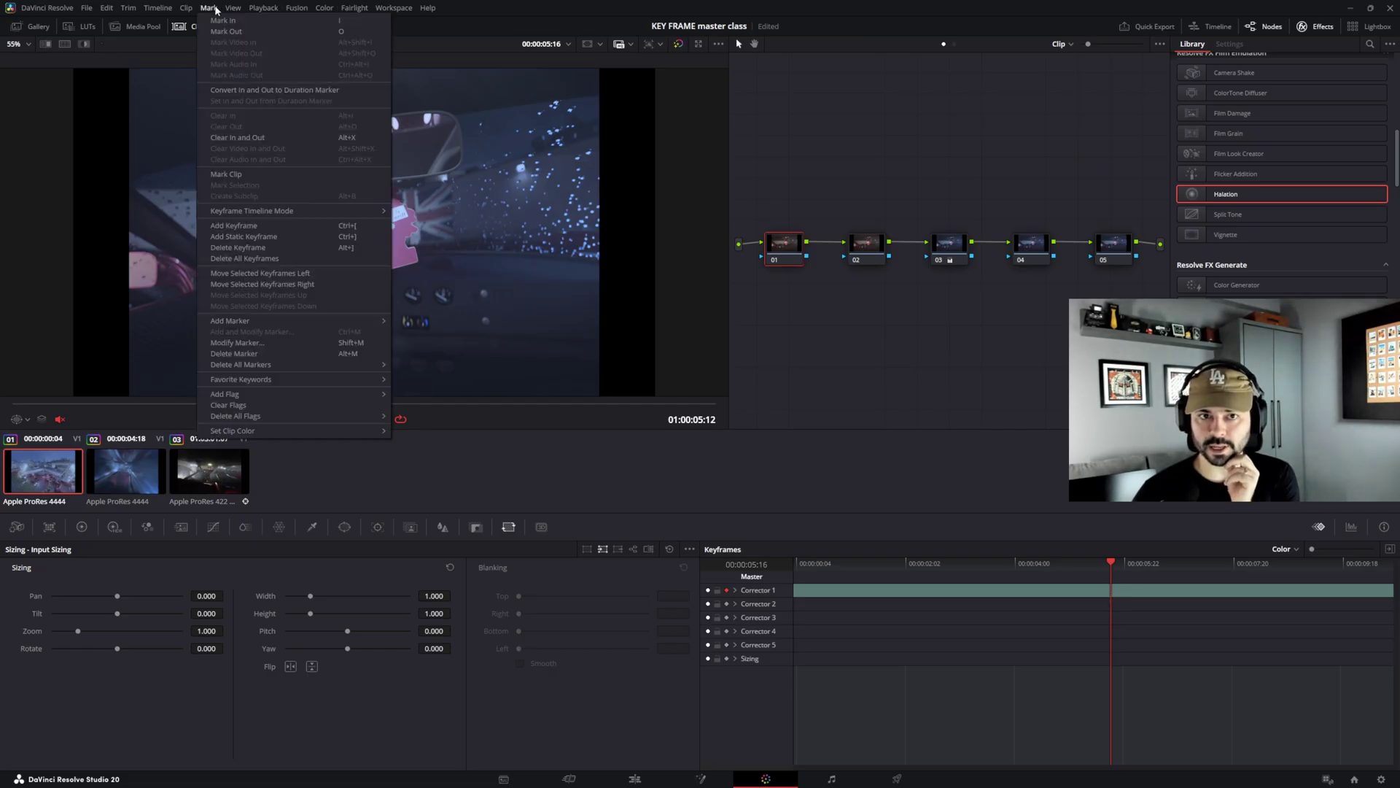
left_click(274, 226)
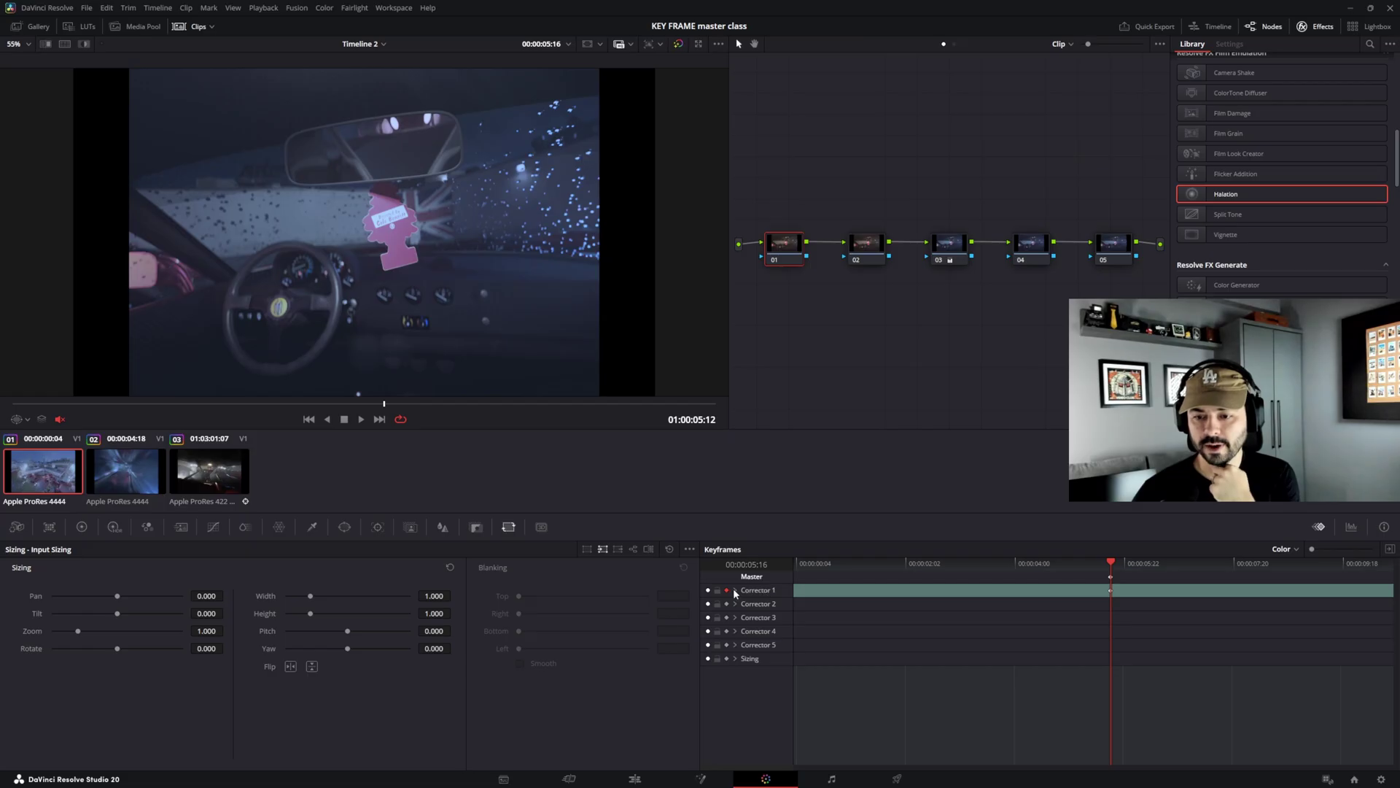
left_click_drag(797, 251, 801, 269)
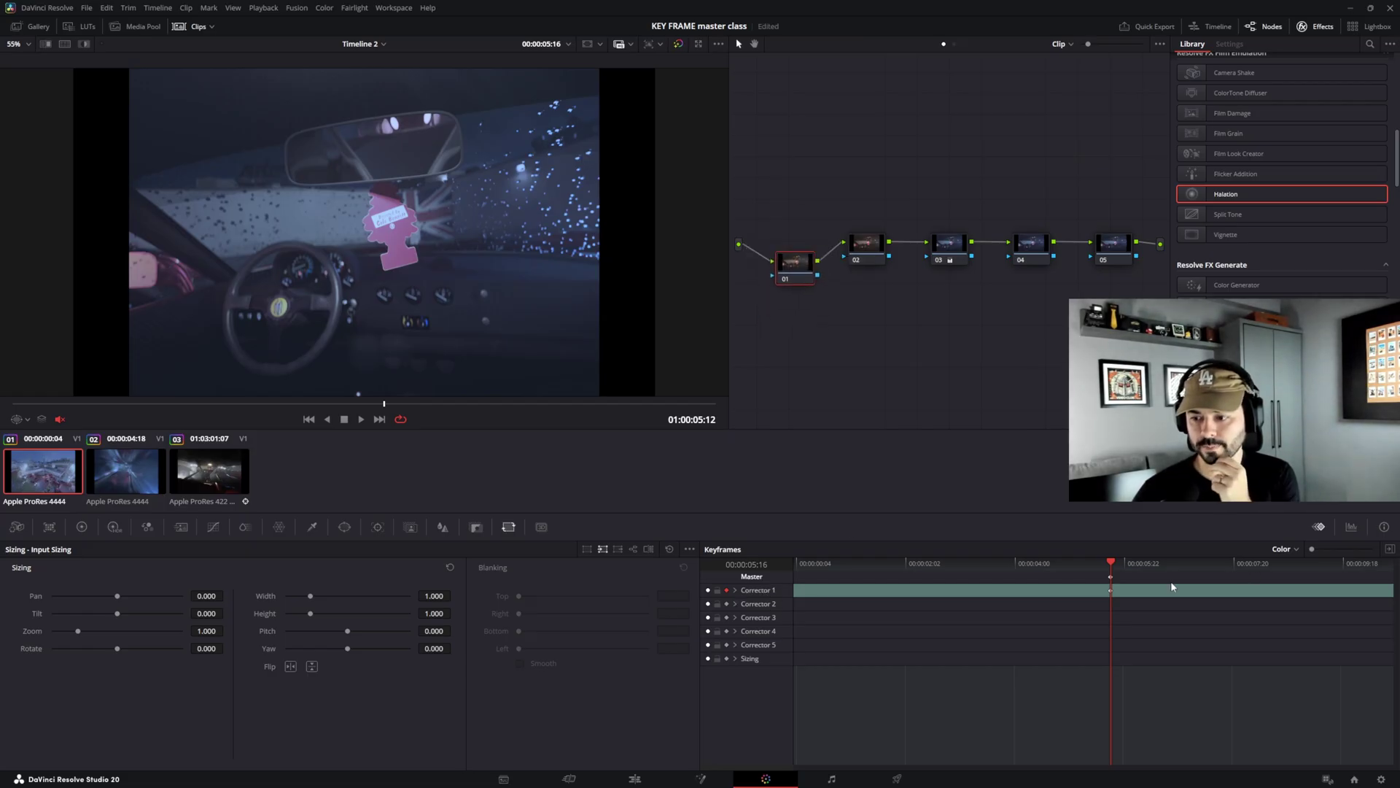
- Switch the Keyframes filter to All, then to Sizing only
left_click(1281, 549)
left_click(1282, 568)
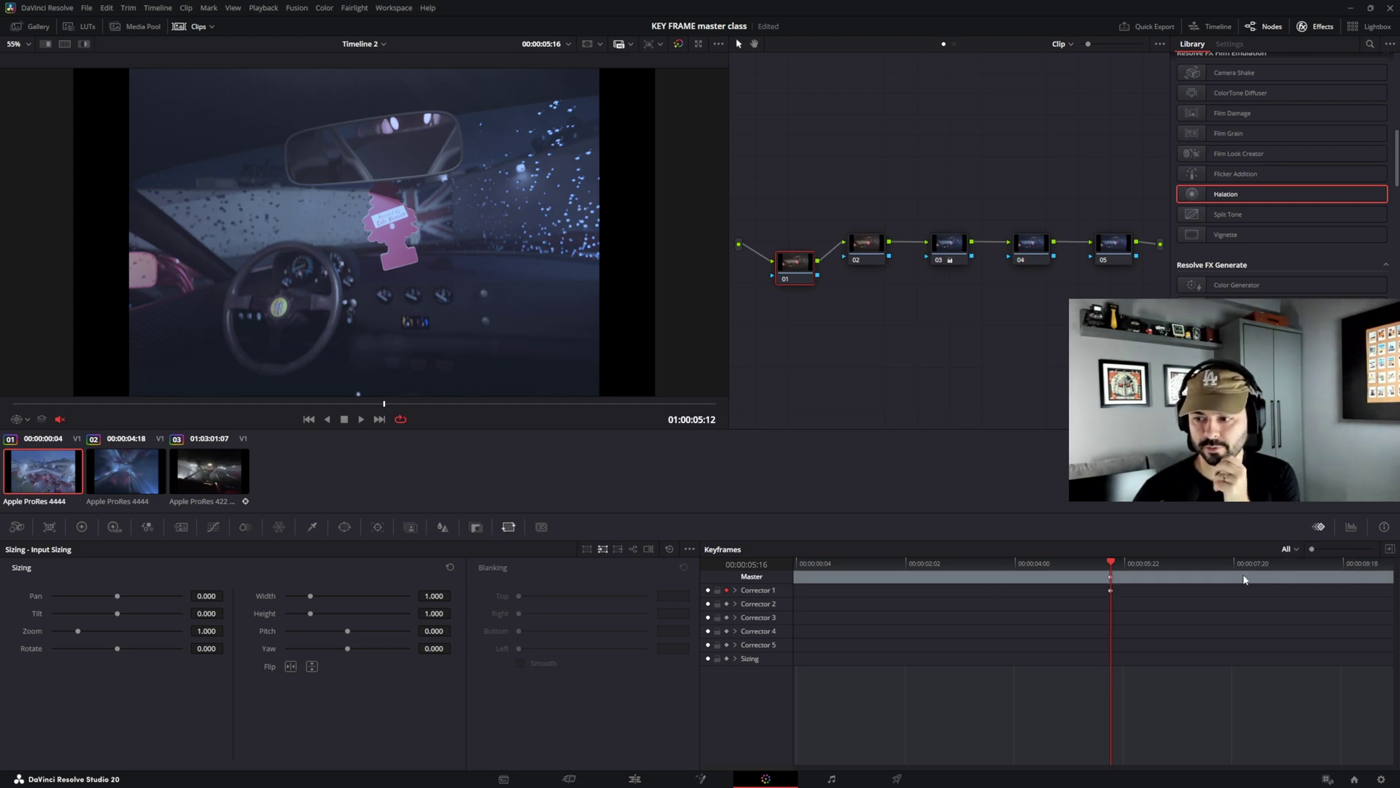
left_click(1289, 548)
left_click(1292, 583)
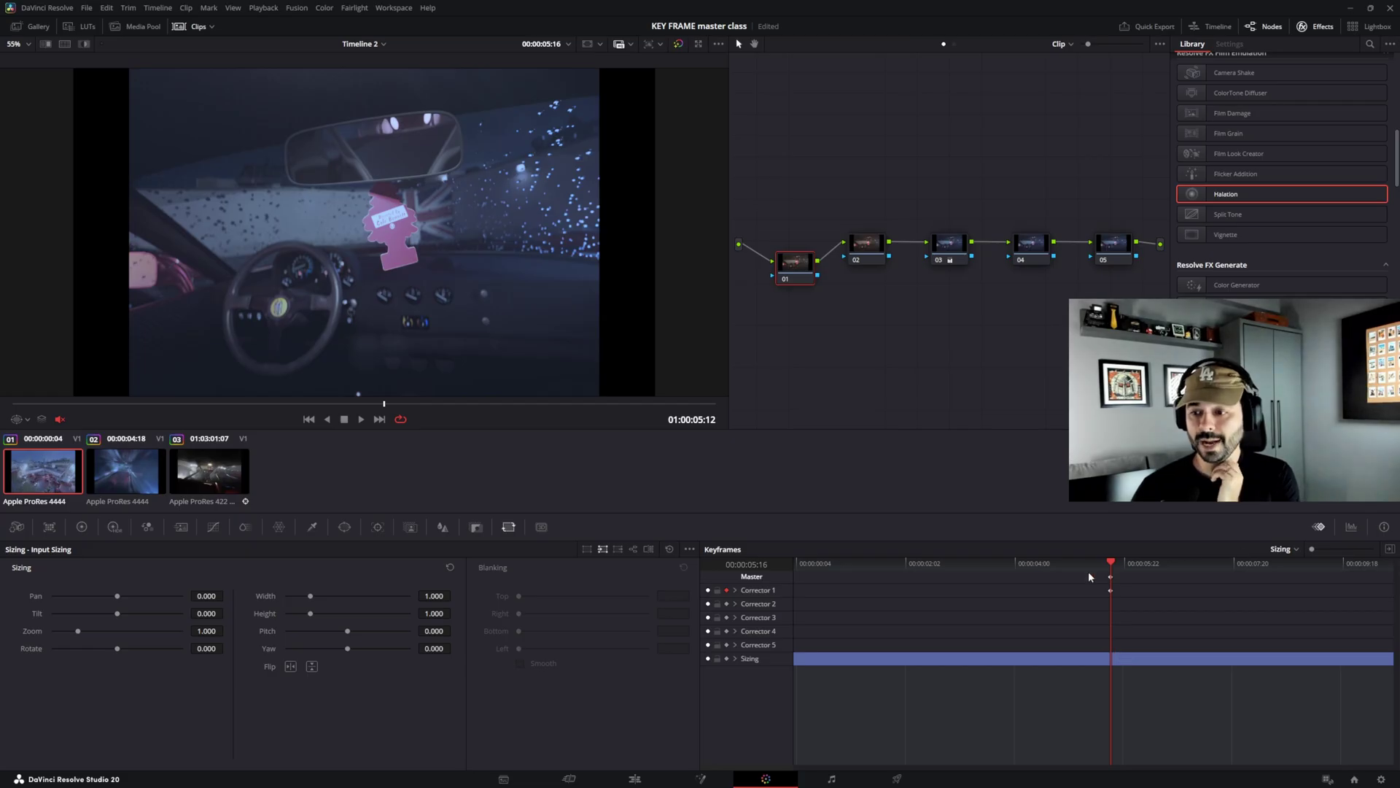
- Set the filter back to All and add keyframes on every track at 00:00:04:20
left_click(1063, 568)
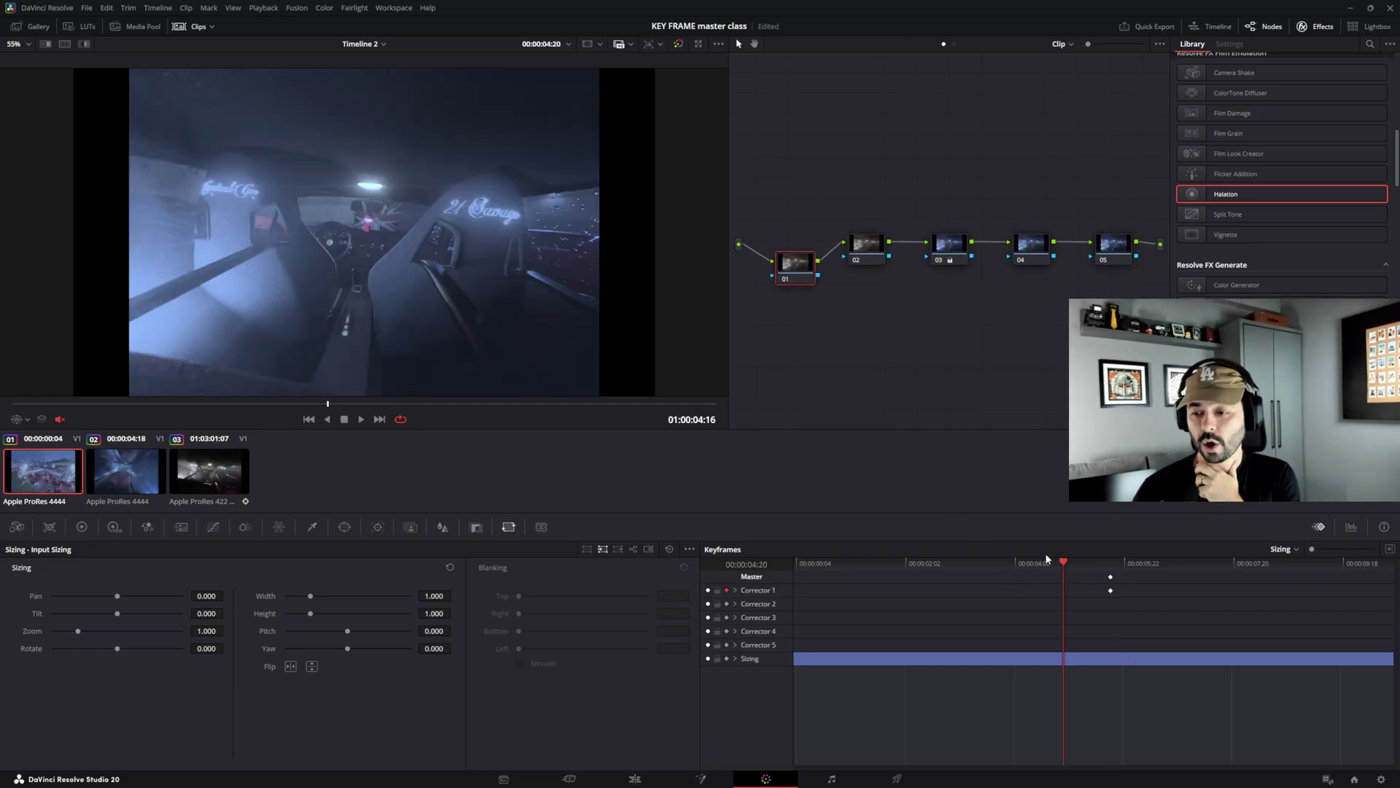
left_click(1285, 548)
left_click(1290, 566)
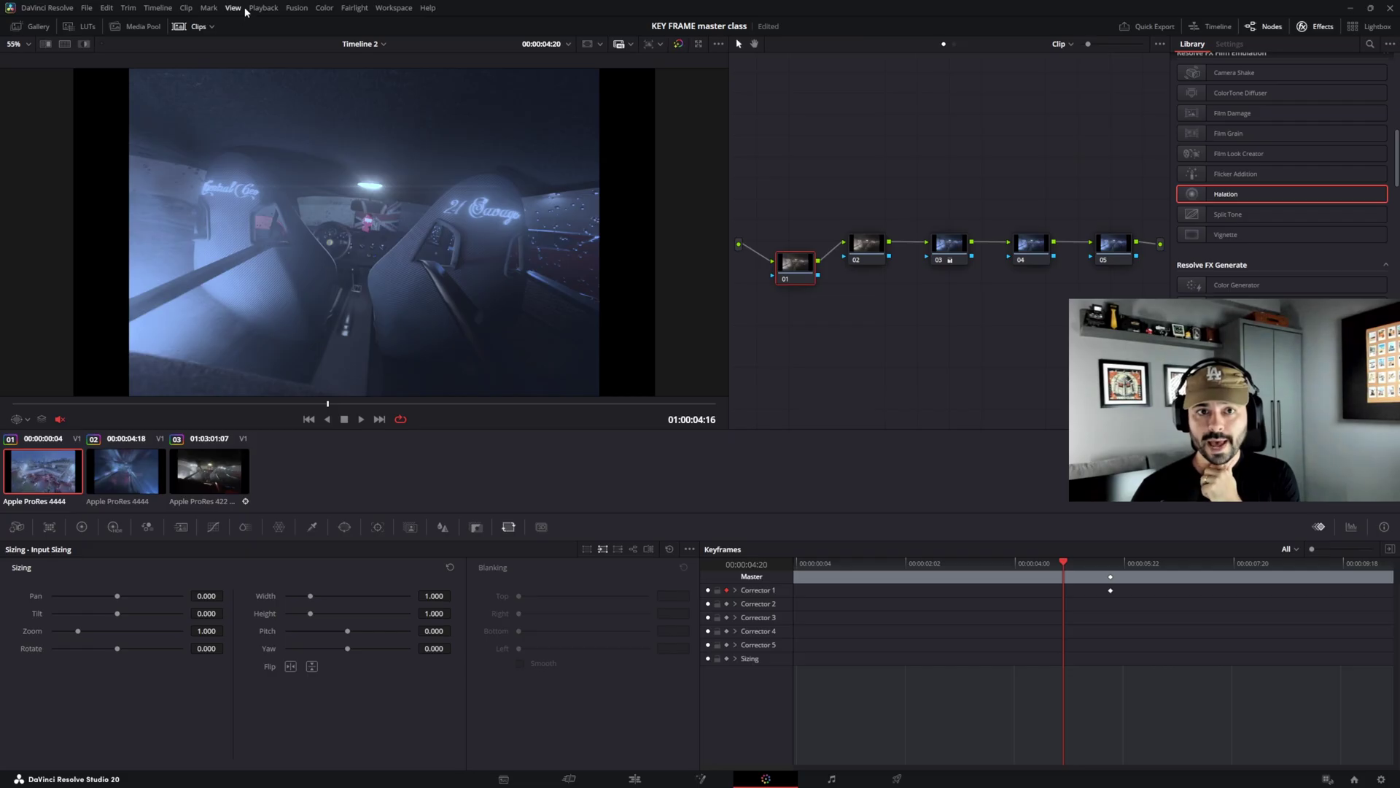
left_click(208, 8)
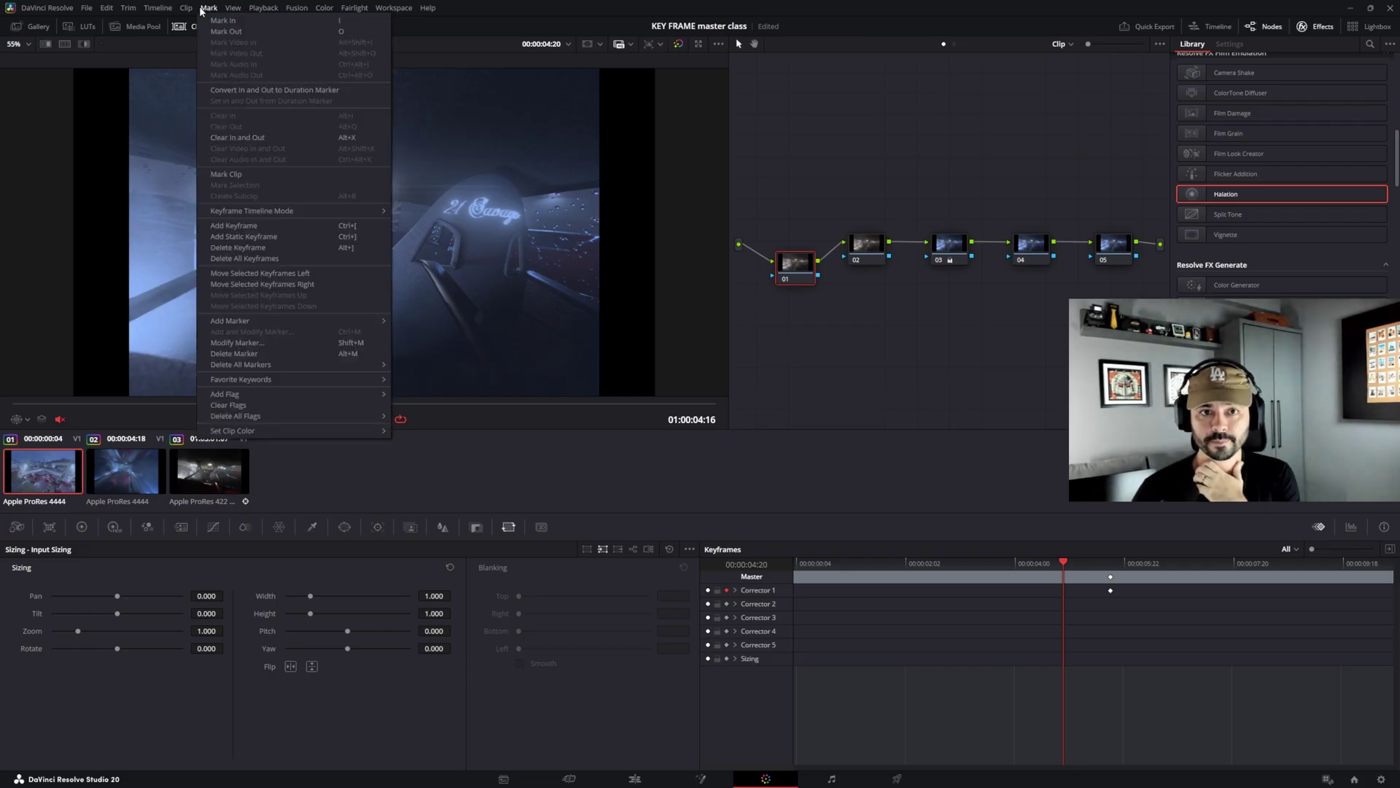
left_click(247, 224)
- Add Corrector 1 keyframes at 00:00:03:18 and 00:00:02:23 via the keyframe editor's right-click menu
left_click(1000, 580)
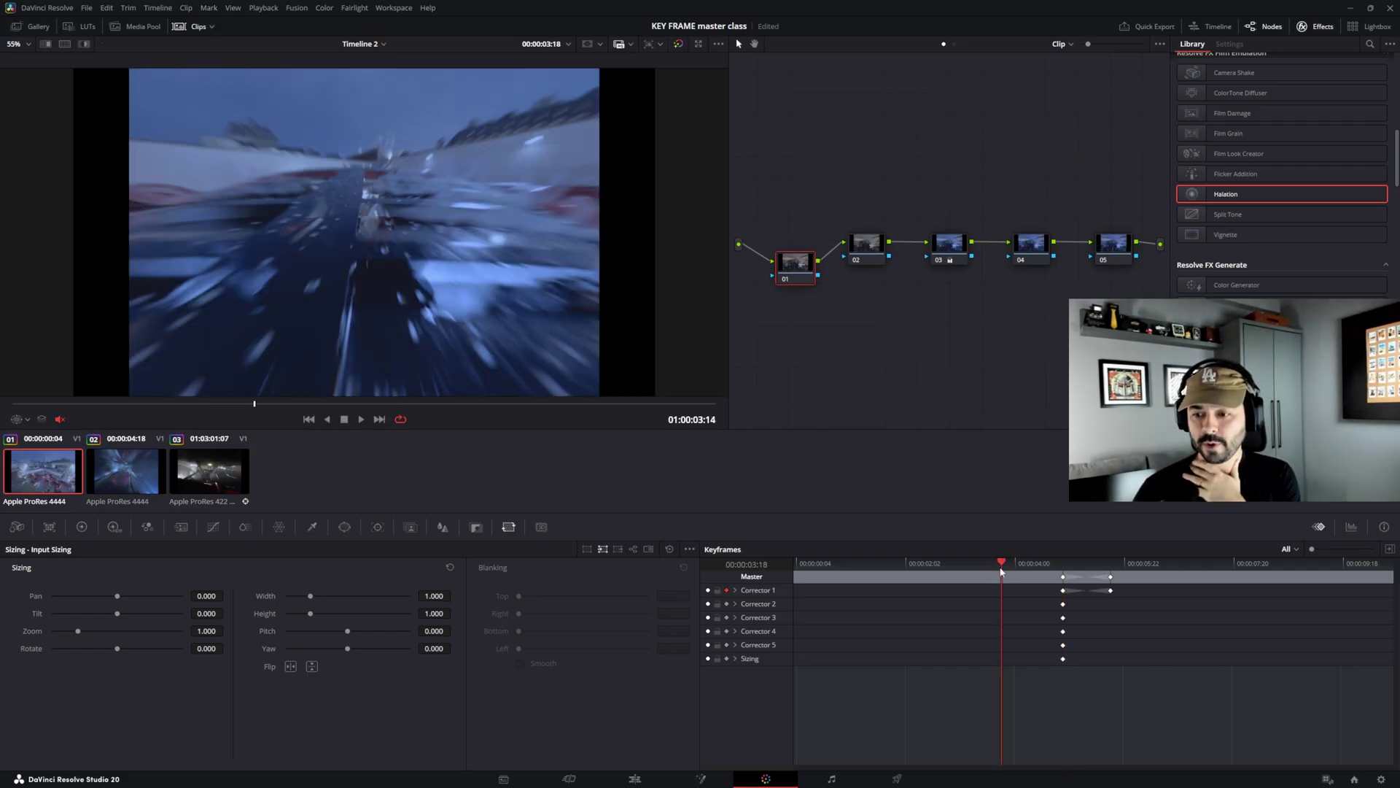
right_click(1001, 589)
left_click(1010, 594)
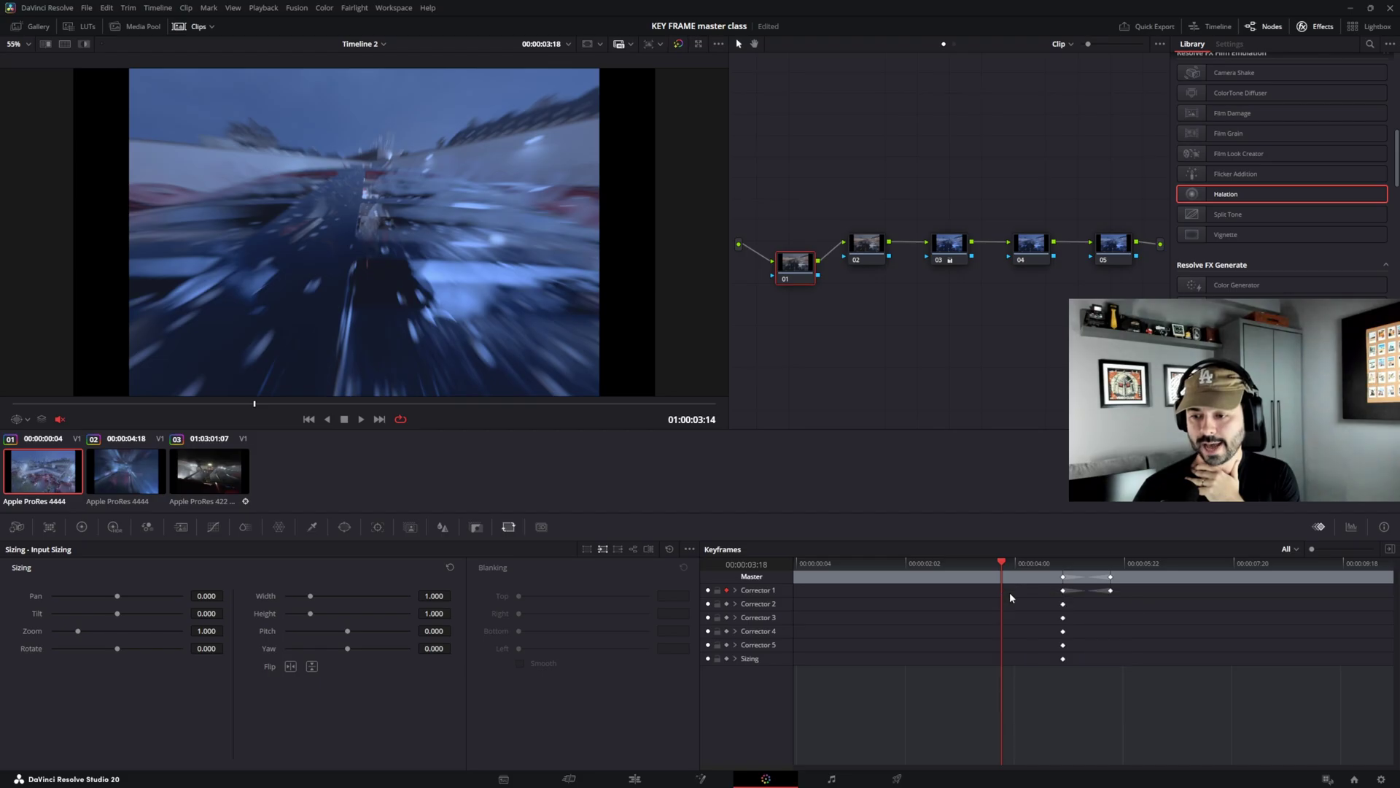
left_click(957, 580)
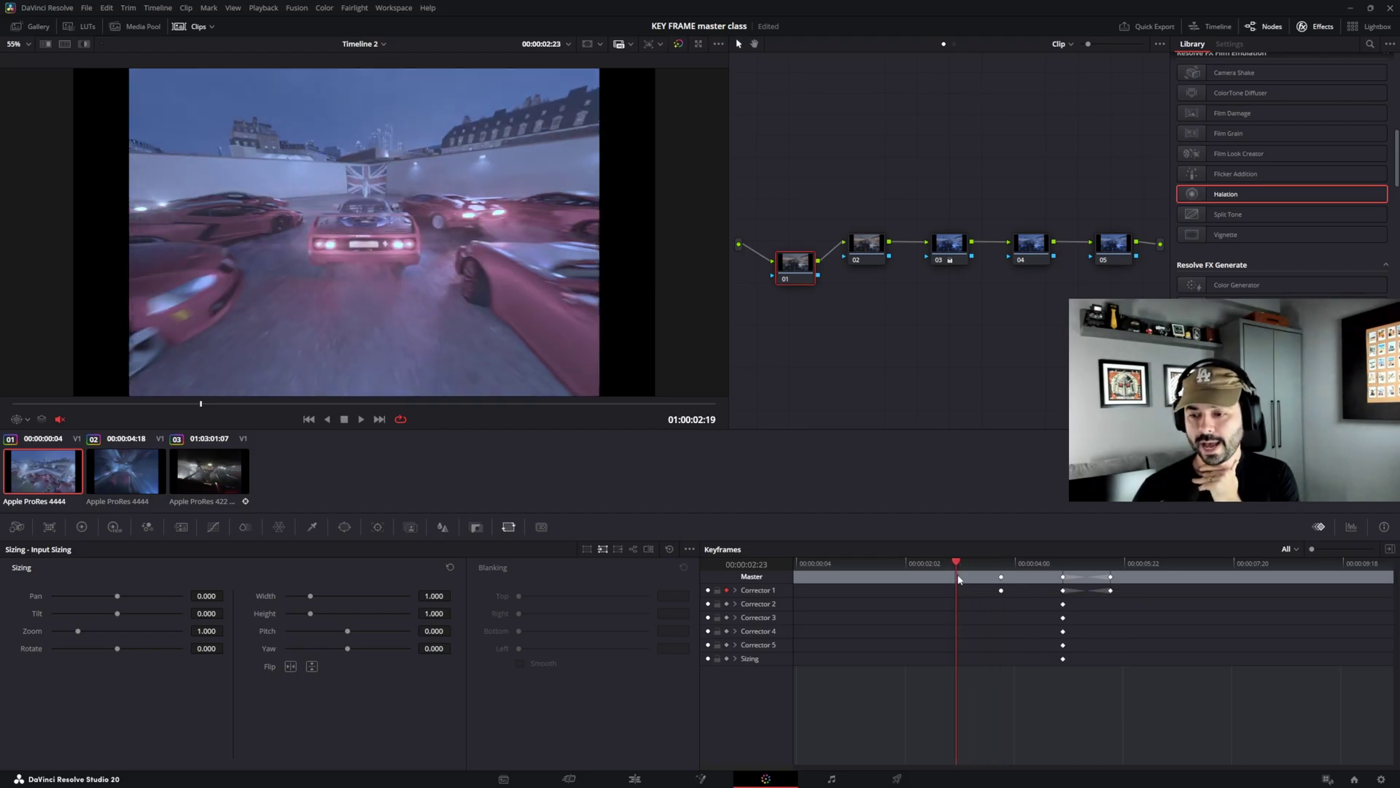
right_click(956, 590)
left_click(967, 608)
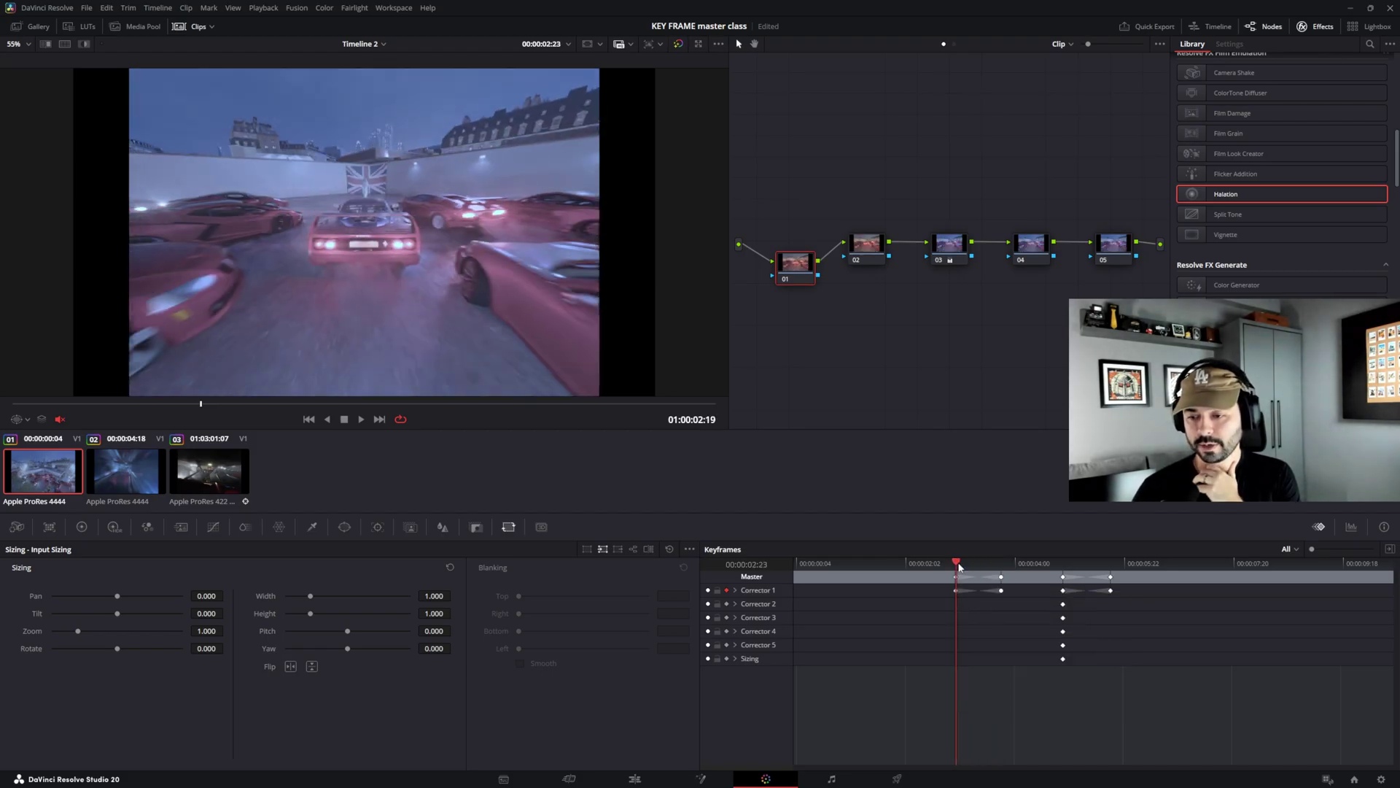
- Scrub between 00:00:02:16 and 00:00:05:08 to review the Corrector 1 transition
left_click_drag(958, 566, 940, 566)
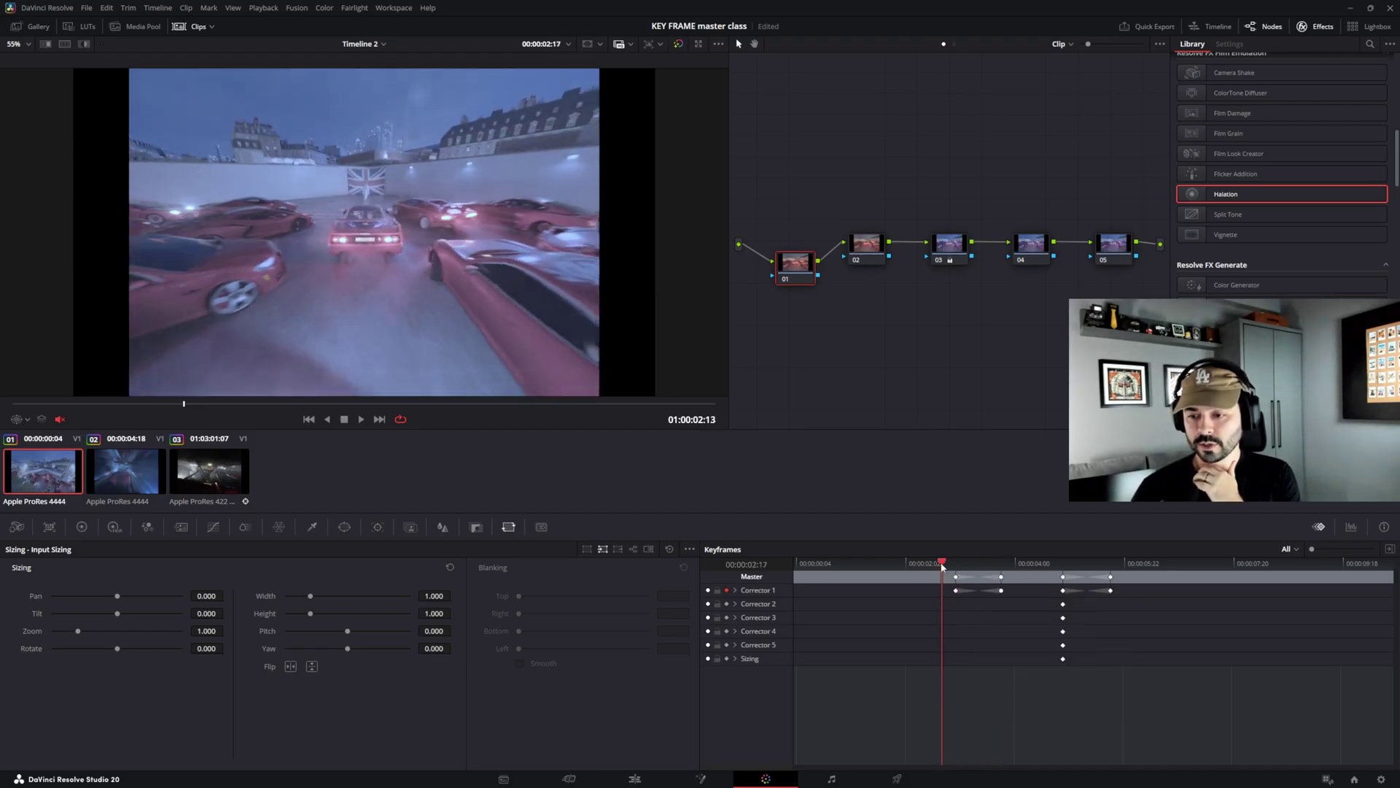
left_click(1000, 589)
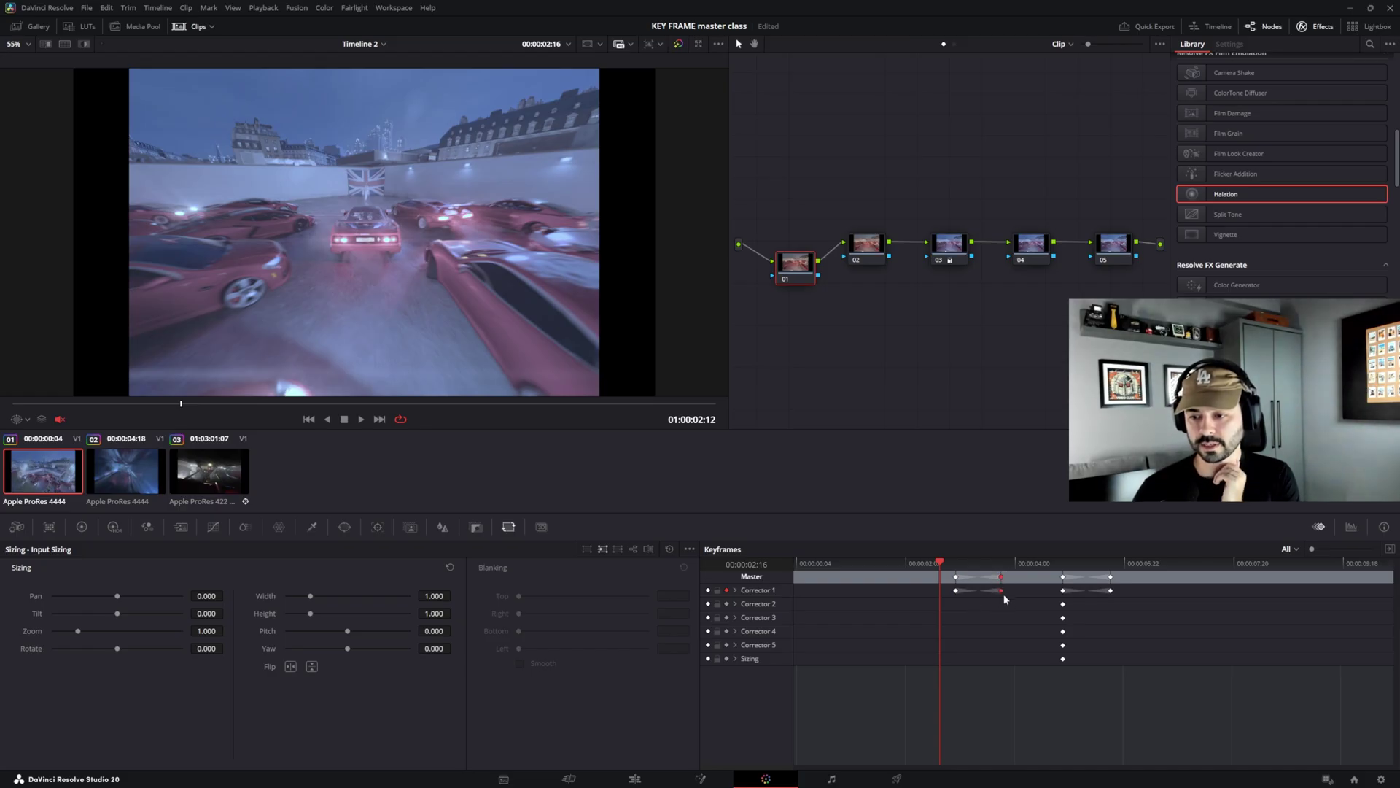
left_click(1000, 566)
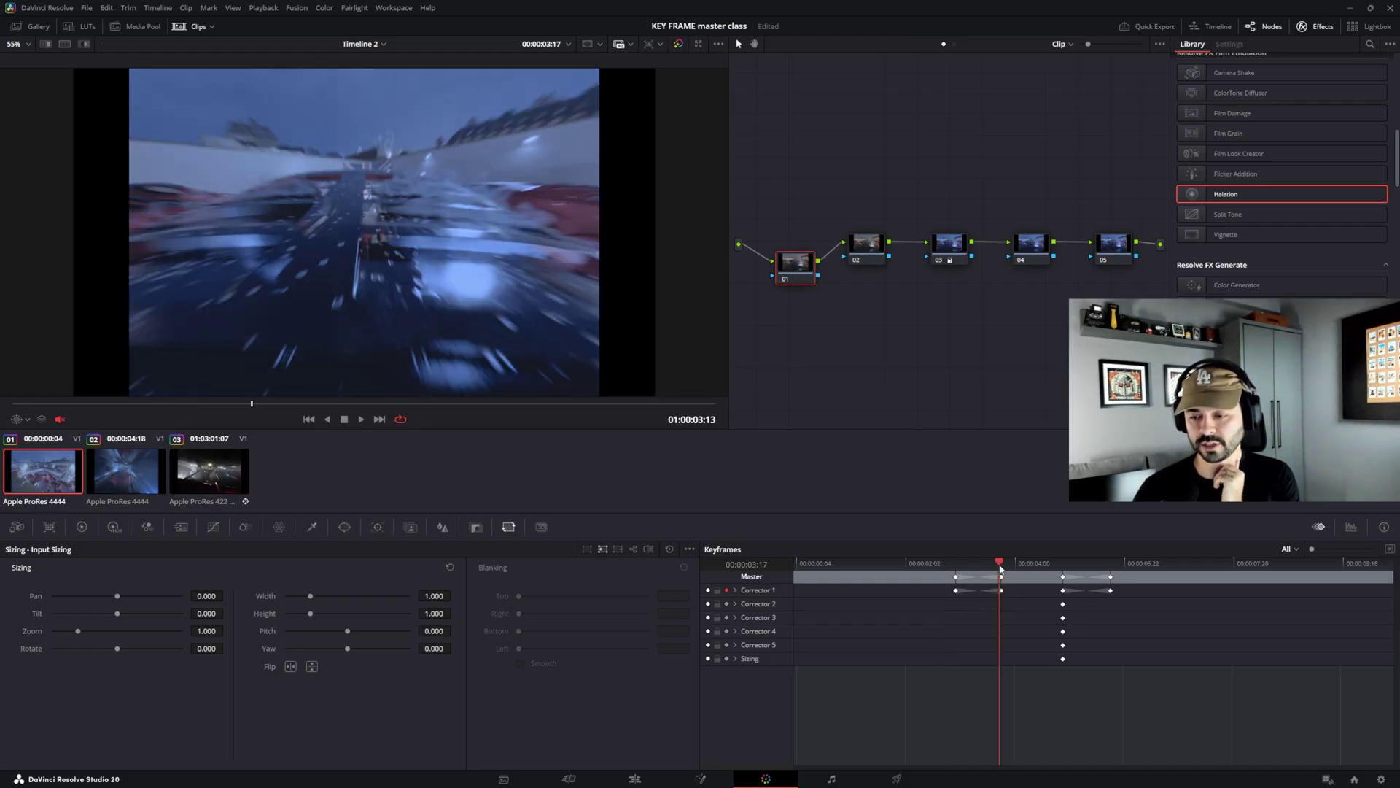
left_click(951, 567)
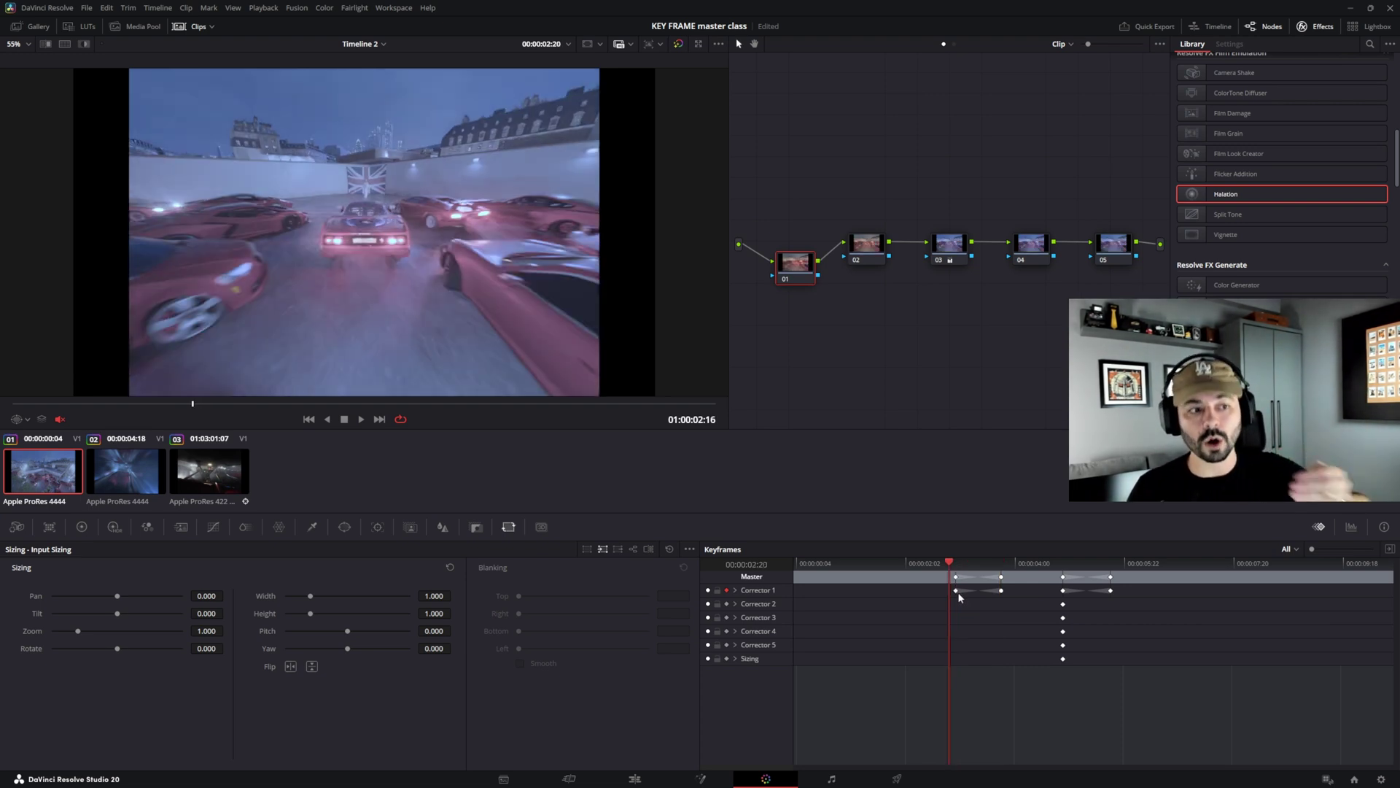
left_click(1062, 570)
left_click_drag(1062, 570, 1111, 573)
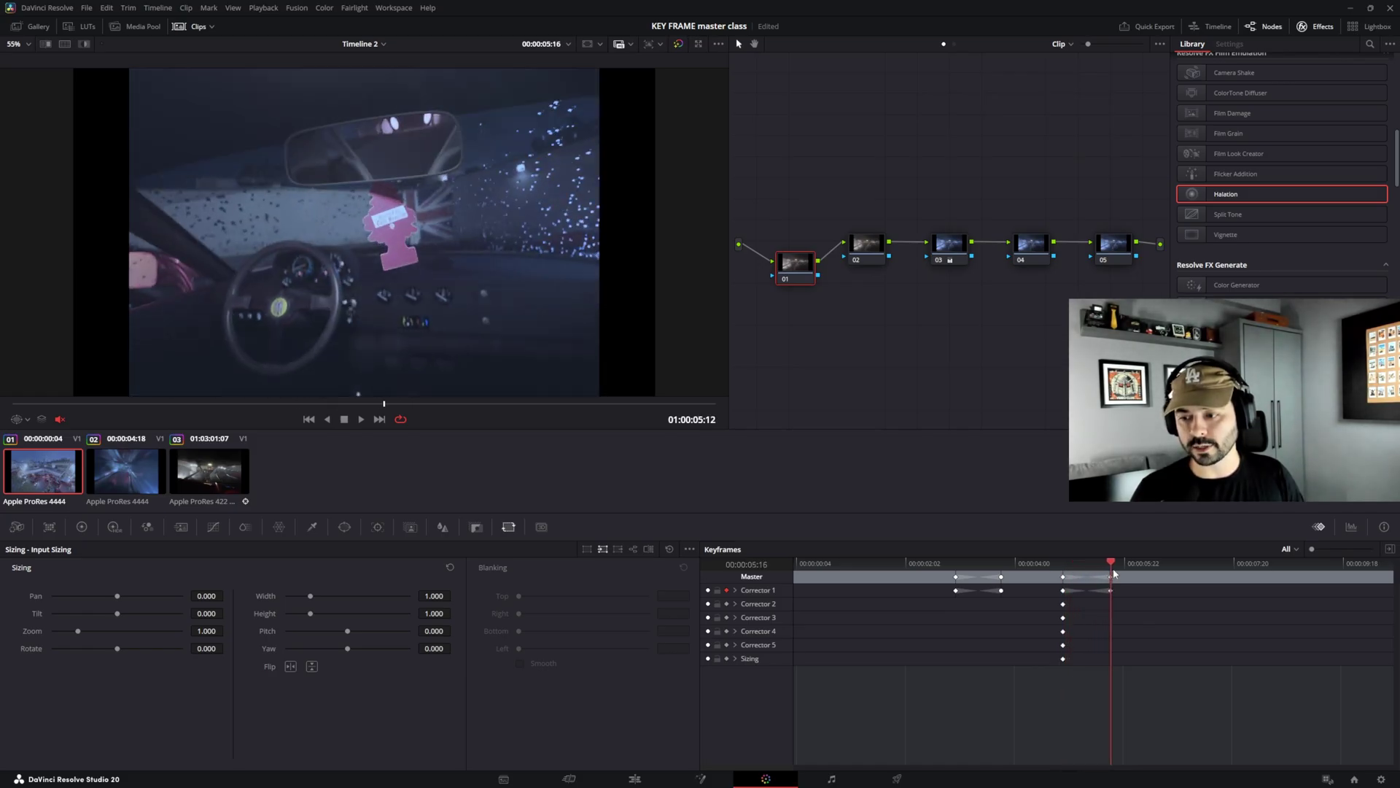
- Delete all keyframes from the clip, return to the cars shot at 01:00:02:20, and reopen Mark
left_click(263, 7)
left_click(227, 11)
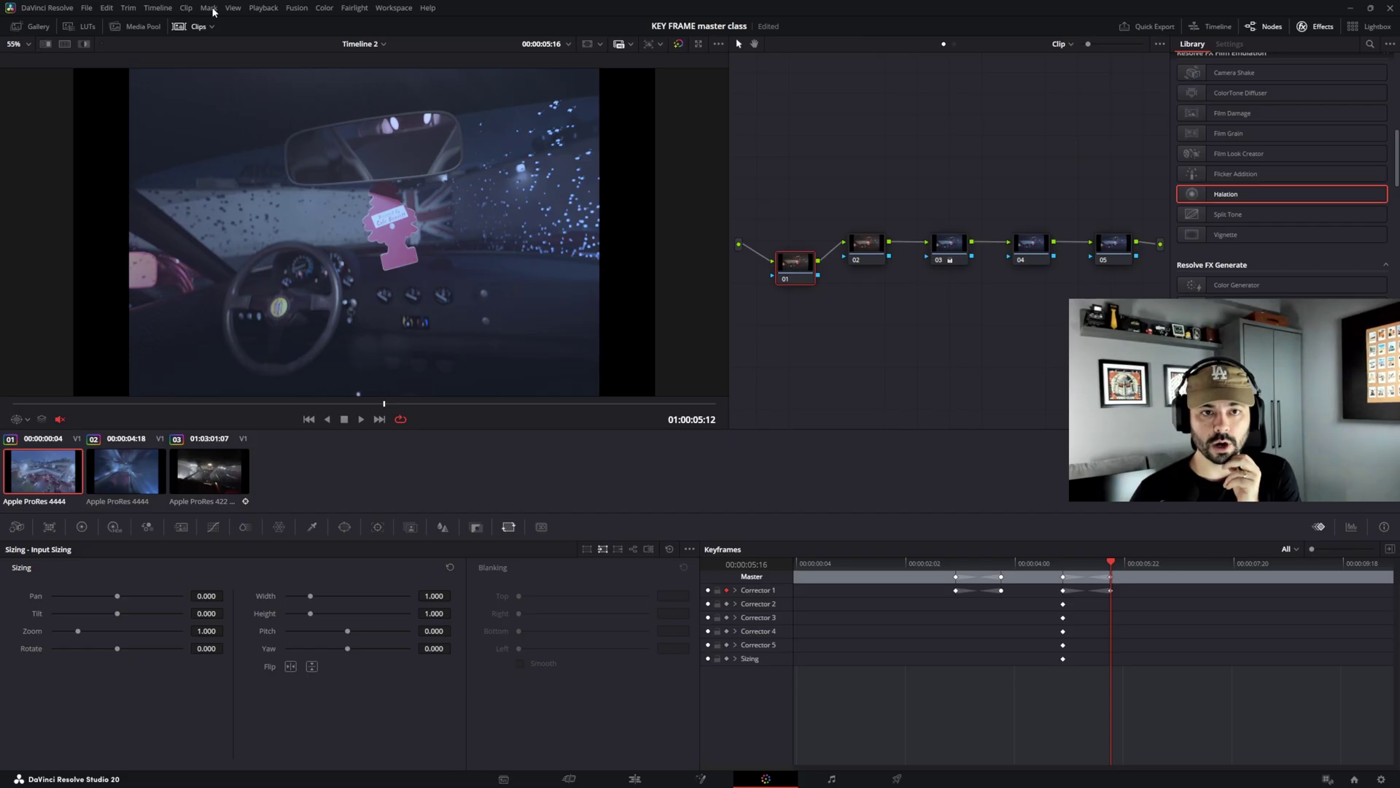
left_click(209, 8)
left_click(254, 259)
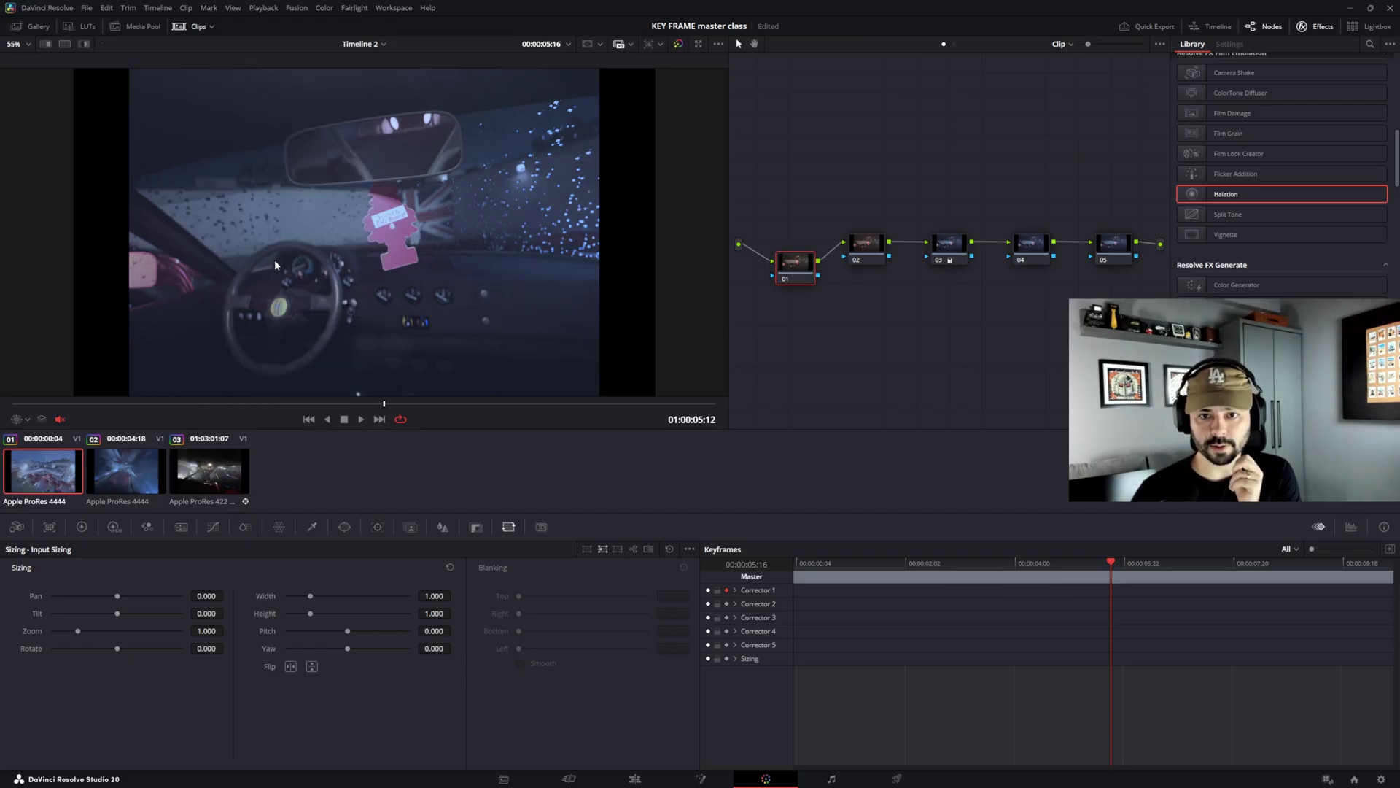
left_click_drag(502, 403, 204, 403)
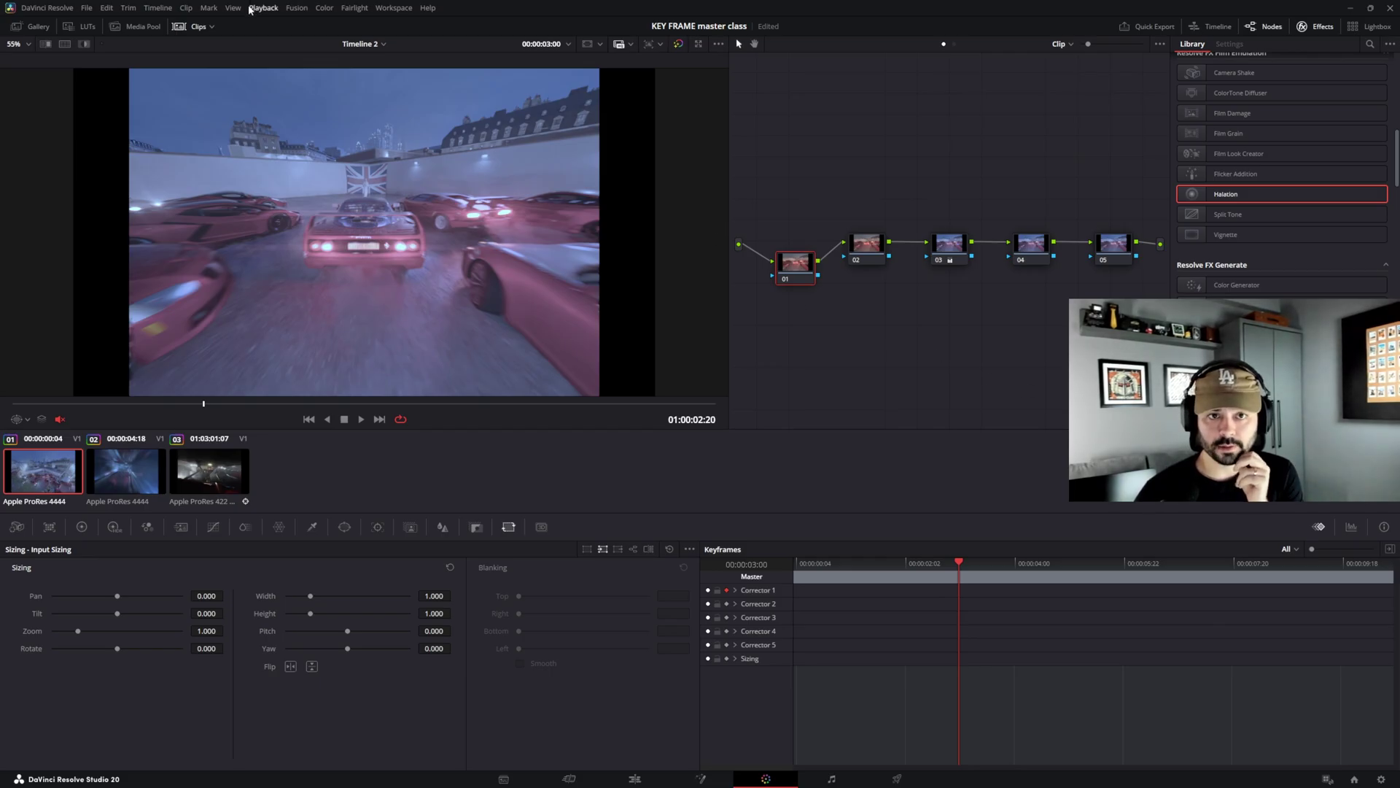
left_click(209, 8)
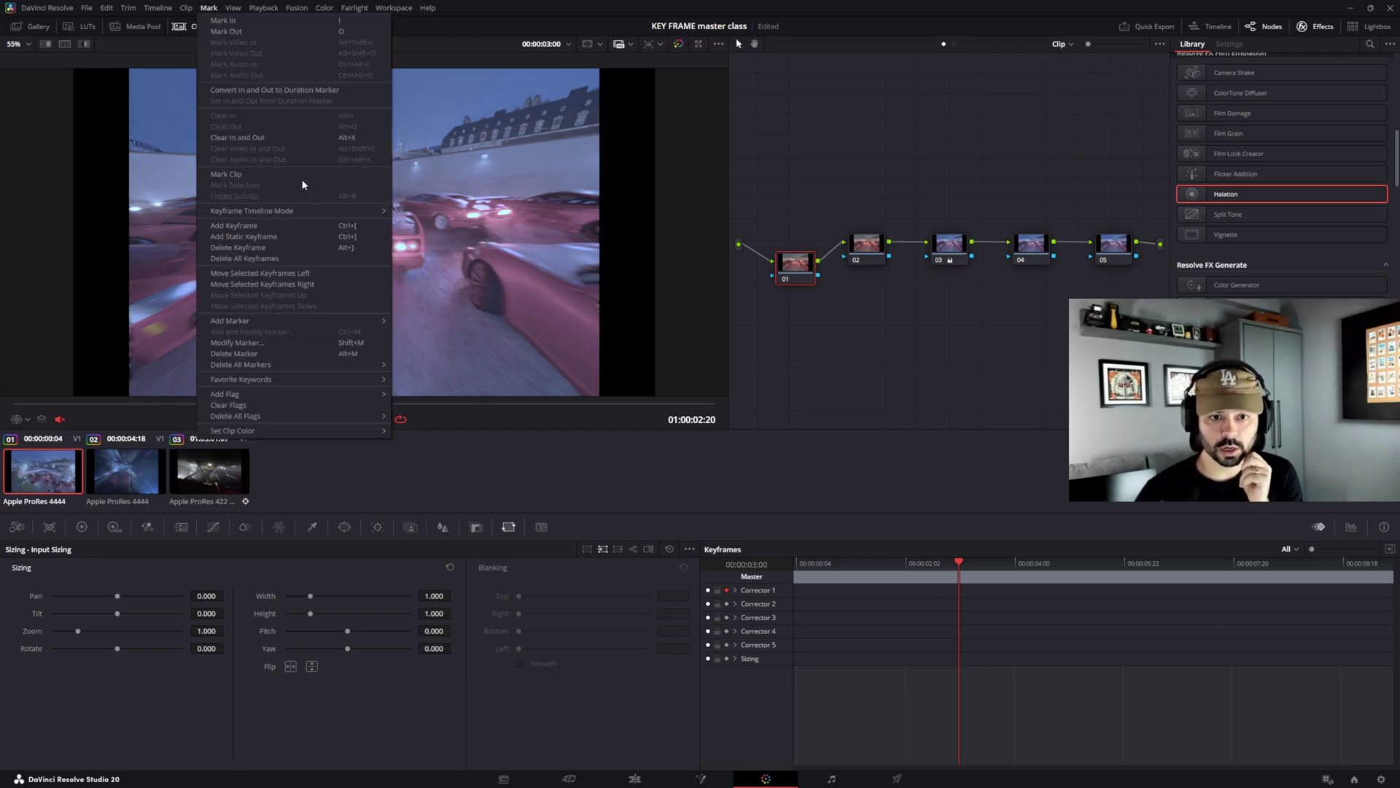
- Keyframe every corrector and sizing at 00:00:03:00, then add a Corrector 4 keyframe at 00:00:03:16
left_click(368, 231)
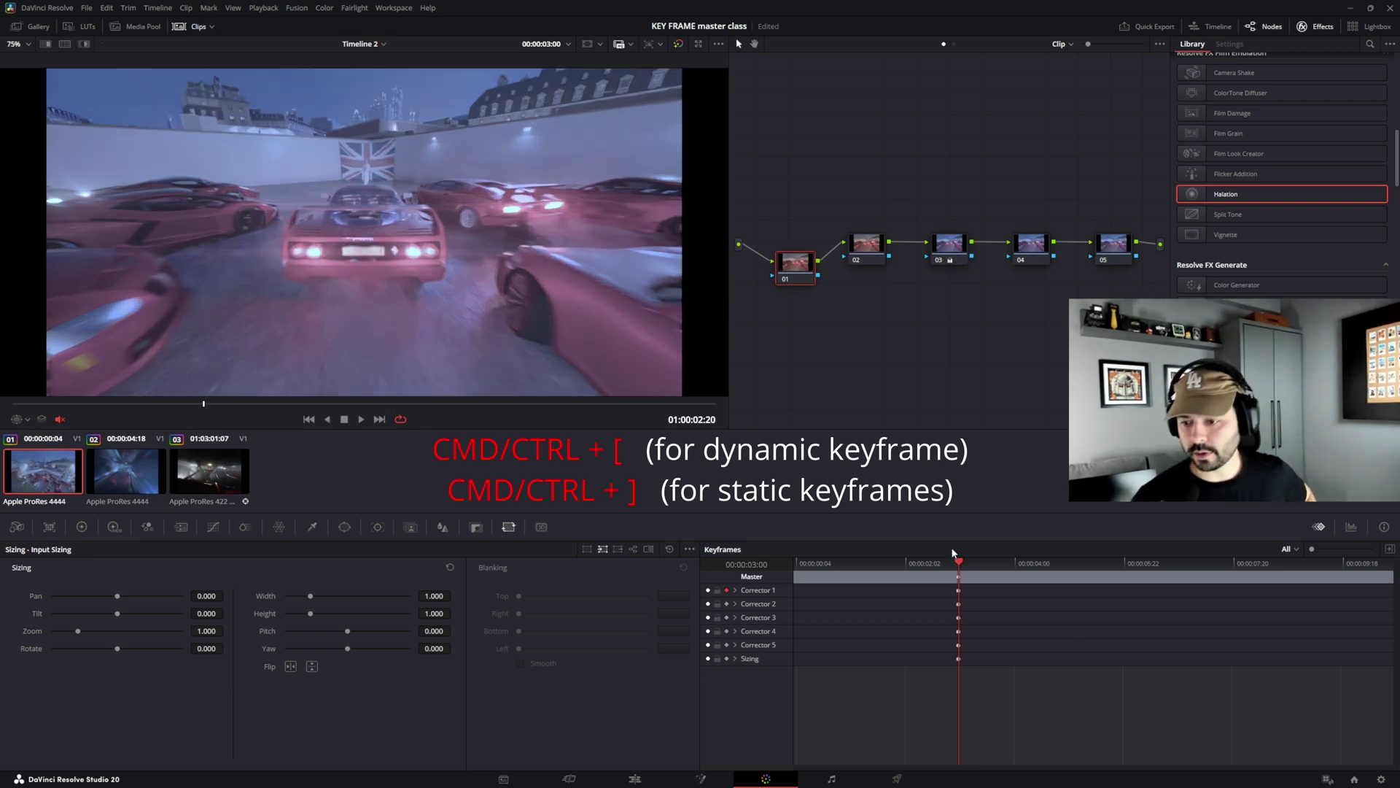
left_click(996, 563)
left_click(1287, 548)
left_click(1291, 576)
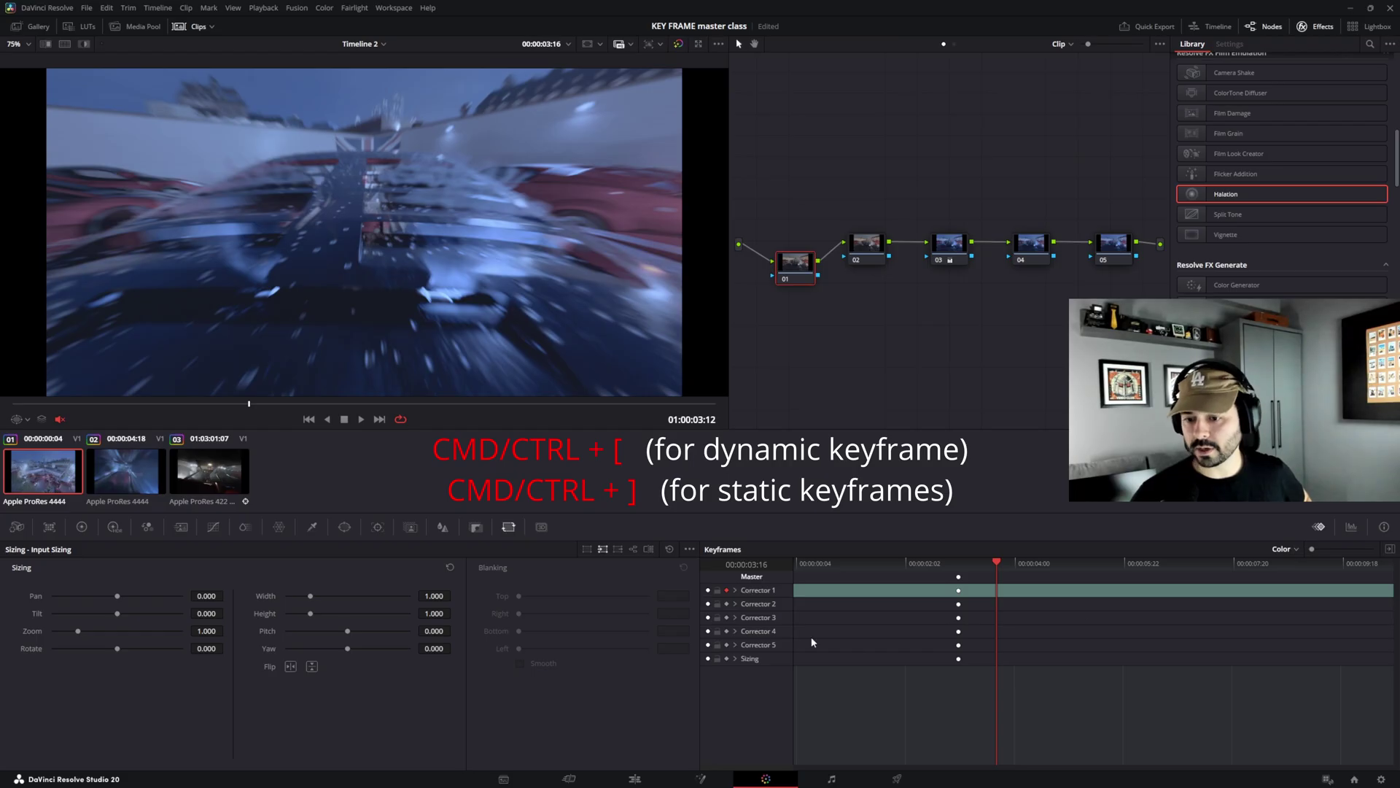
left_click(1030, 246)
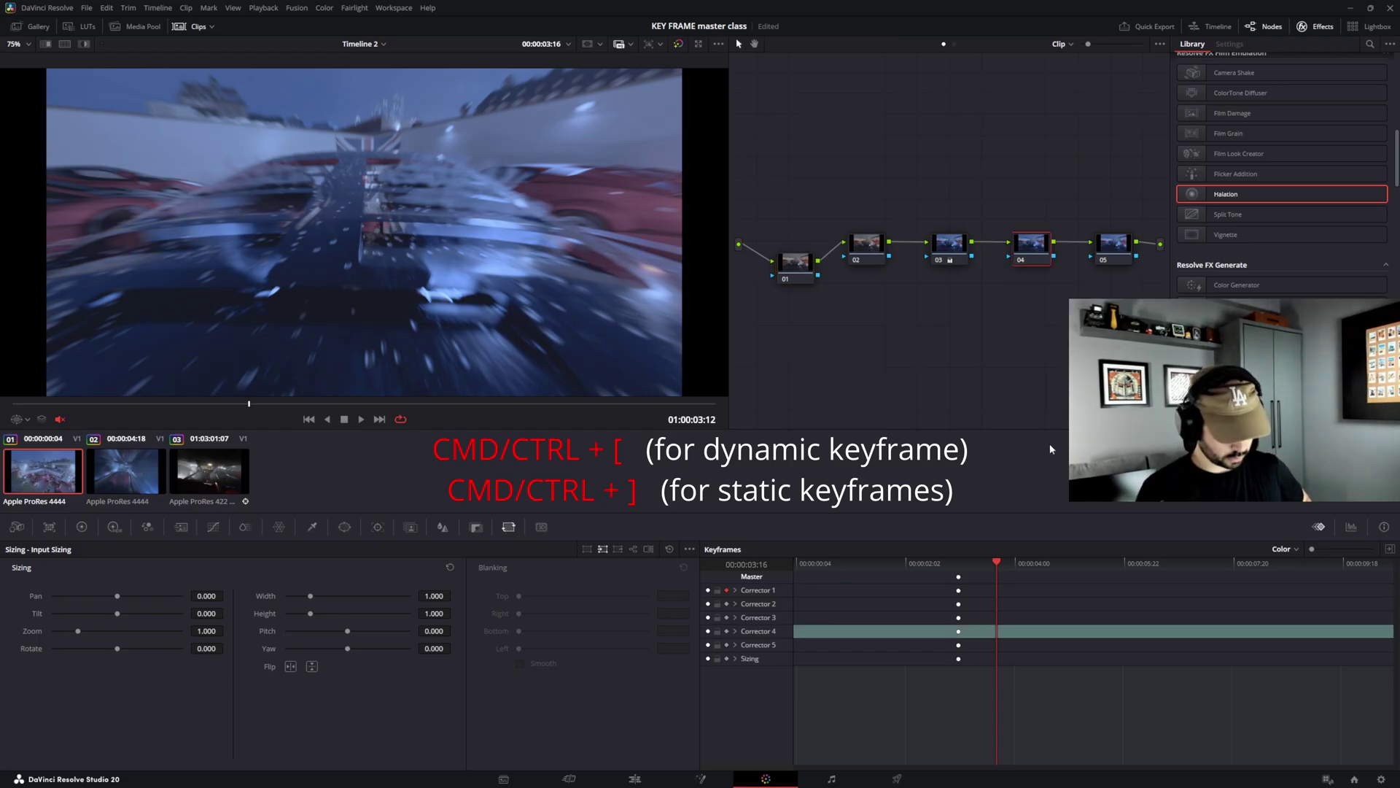
key("ctrl+bracketleft")
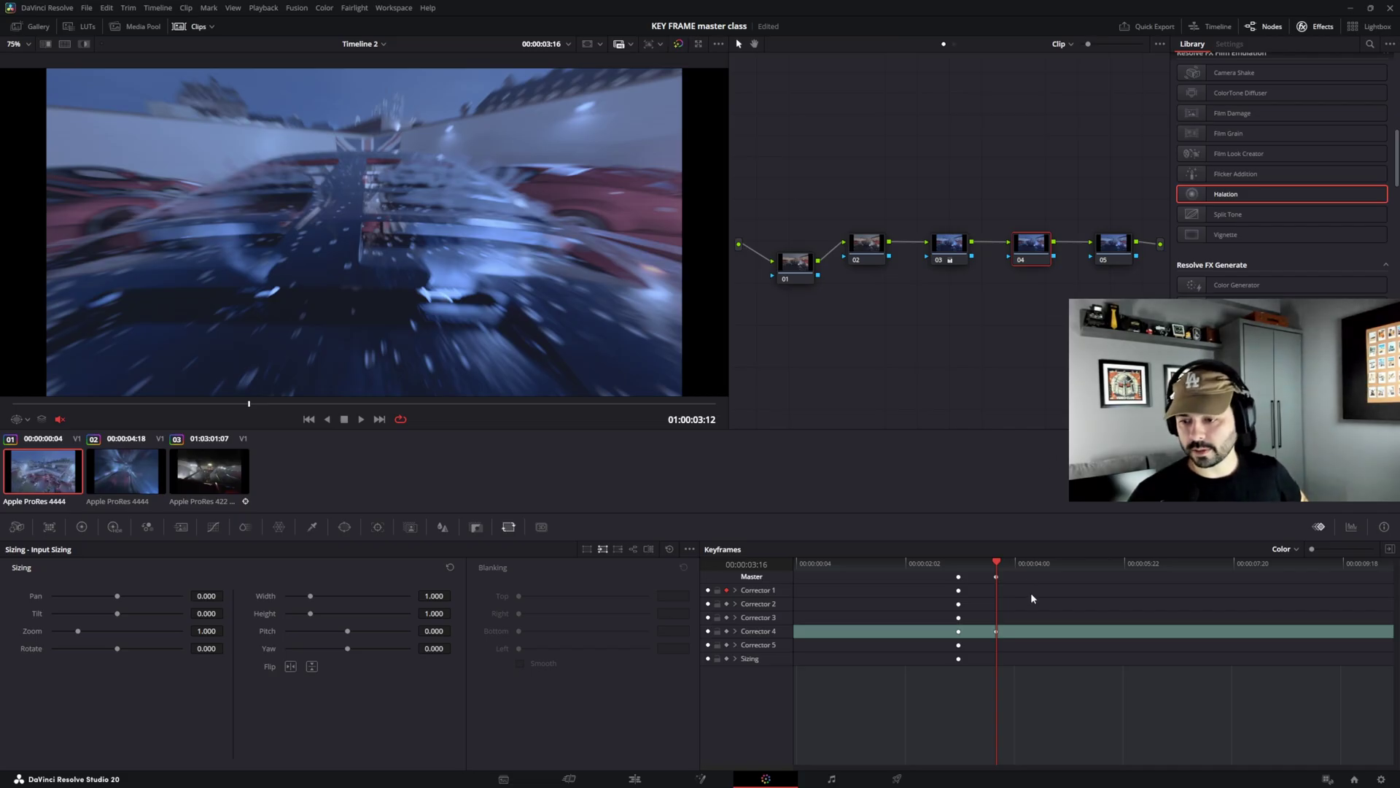
- Shift the group of keyframes near 02:02–03:00 slightly earlier
left_click(1028, 563)
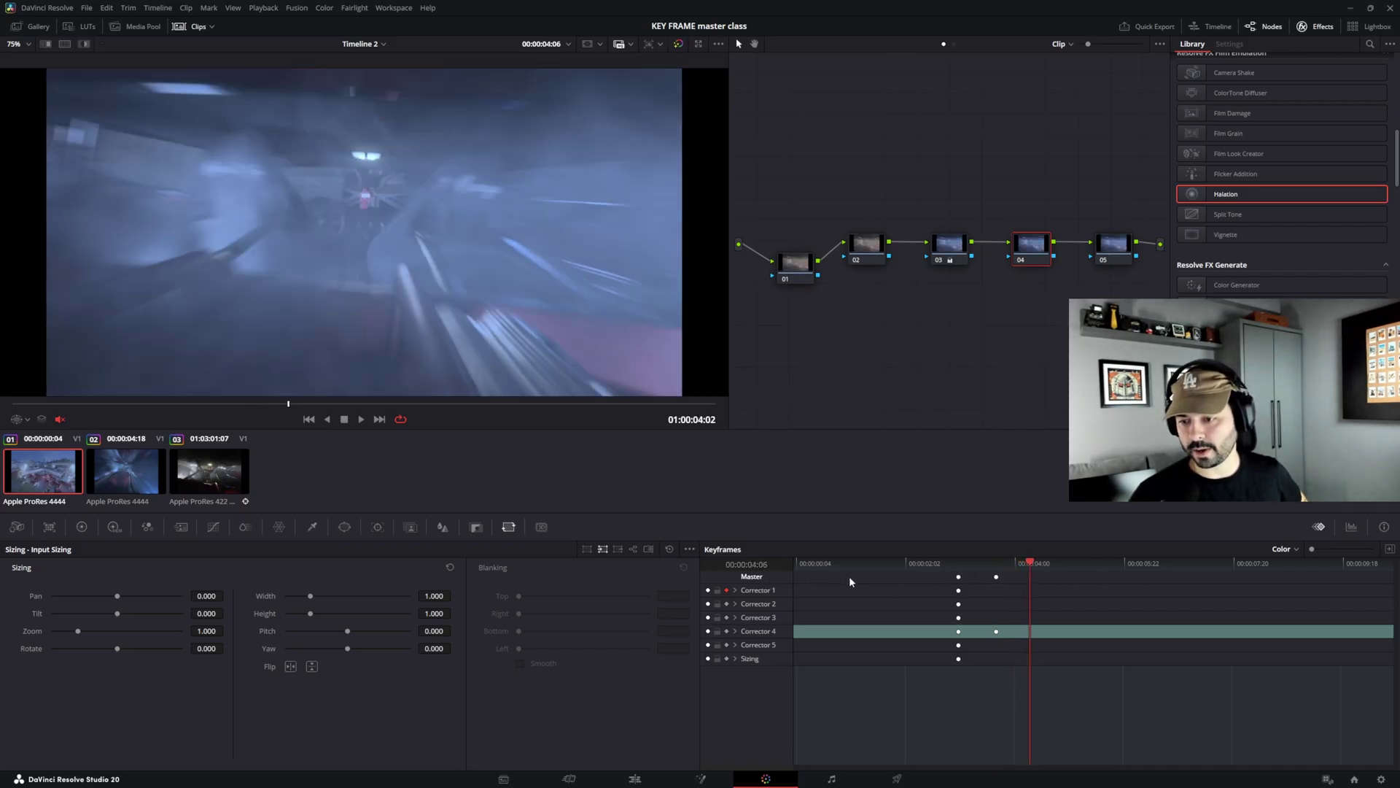
left_click_drag(1009, 672, 929, 558)
mouse_move(958, 665)
left_mouse_down()
mouse_move(882, 656)
mouse_move(979, 665)
mouse_move(946, 663)
left_mouse_up()
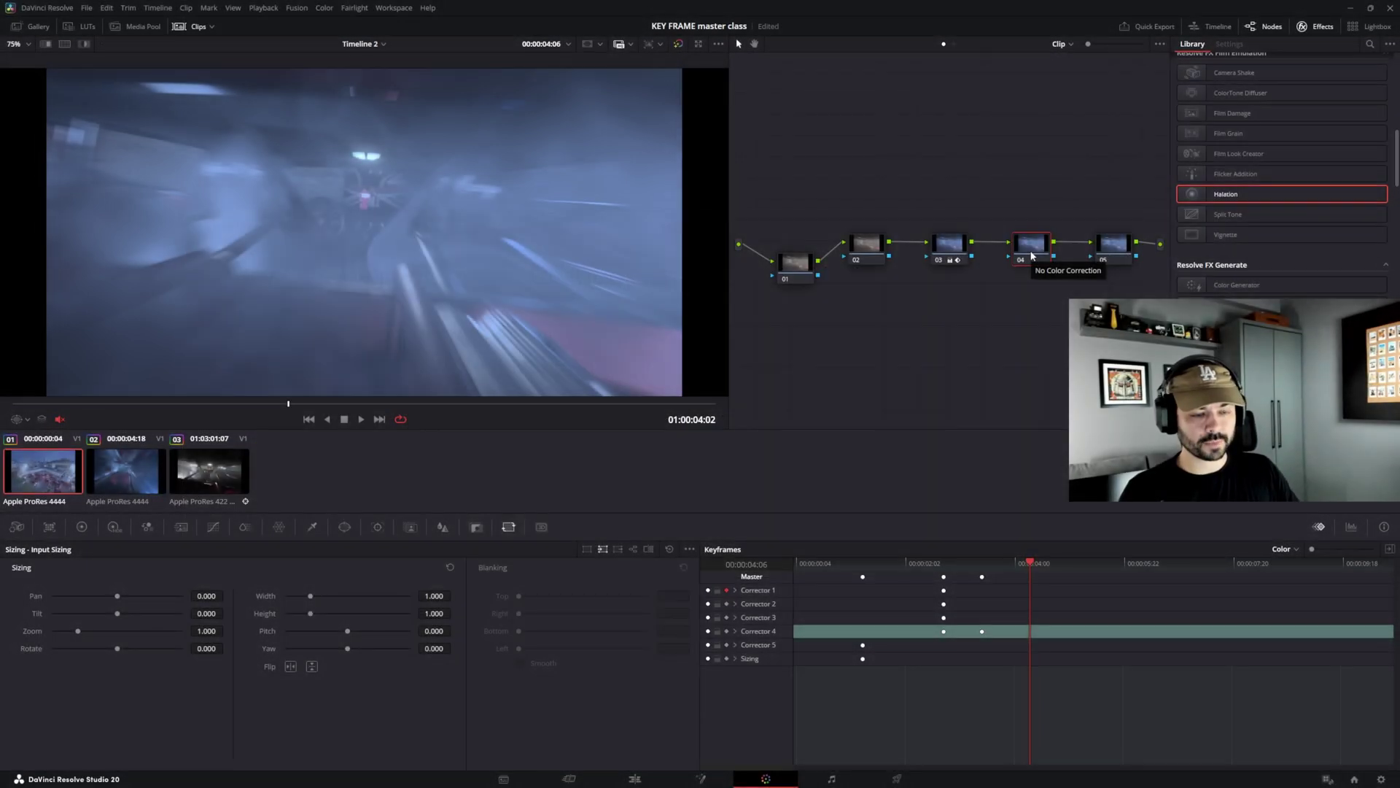
- Push node 02's gamma wheel slightly toward blue, then move ahead to the Union Jack performer shot
left_click(866, 247)
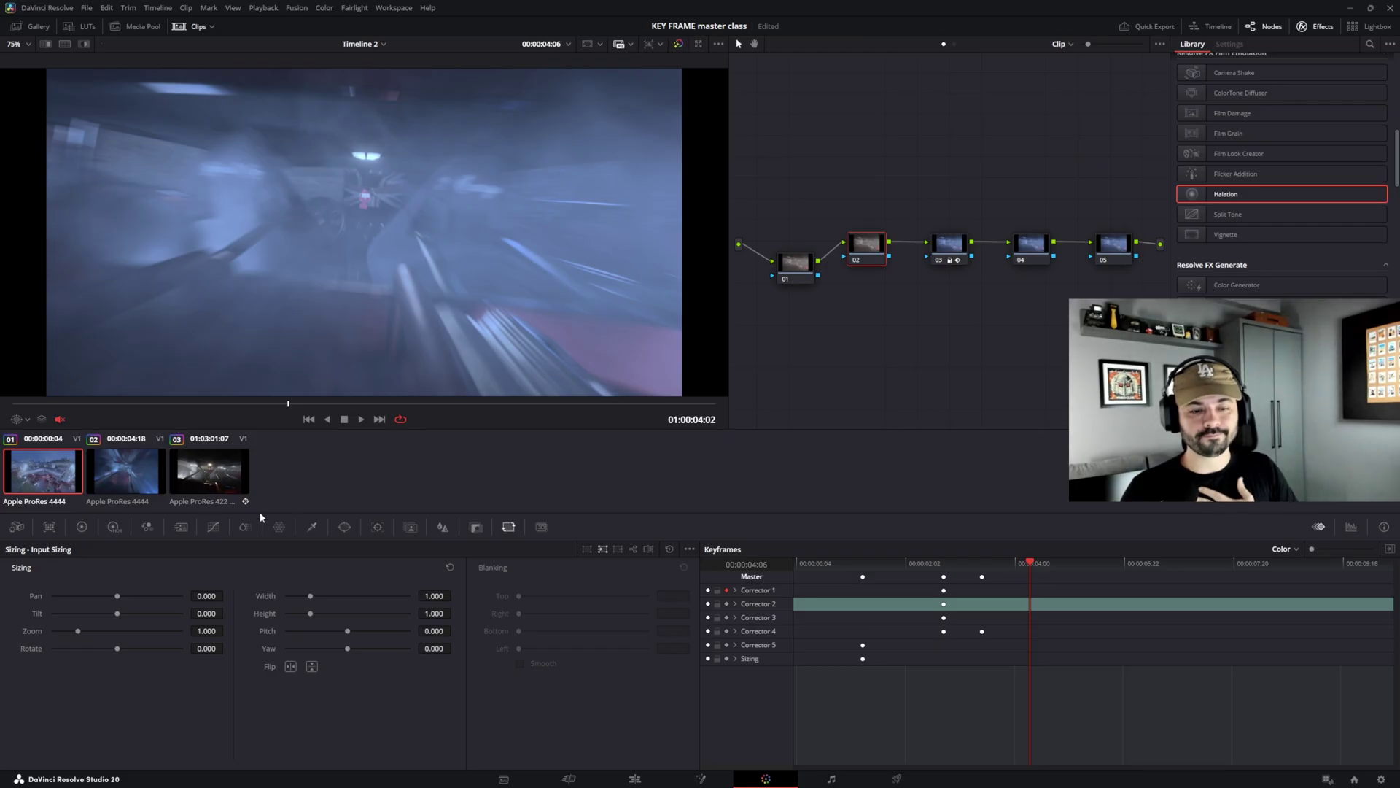
left_click(82, 526)
left_click_drag(273, 663, 279, 671)
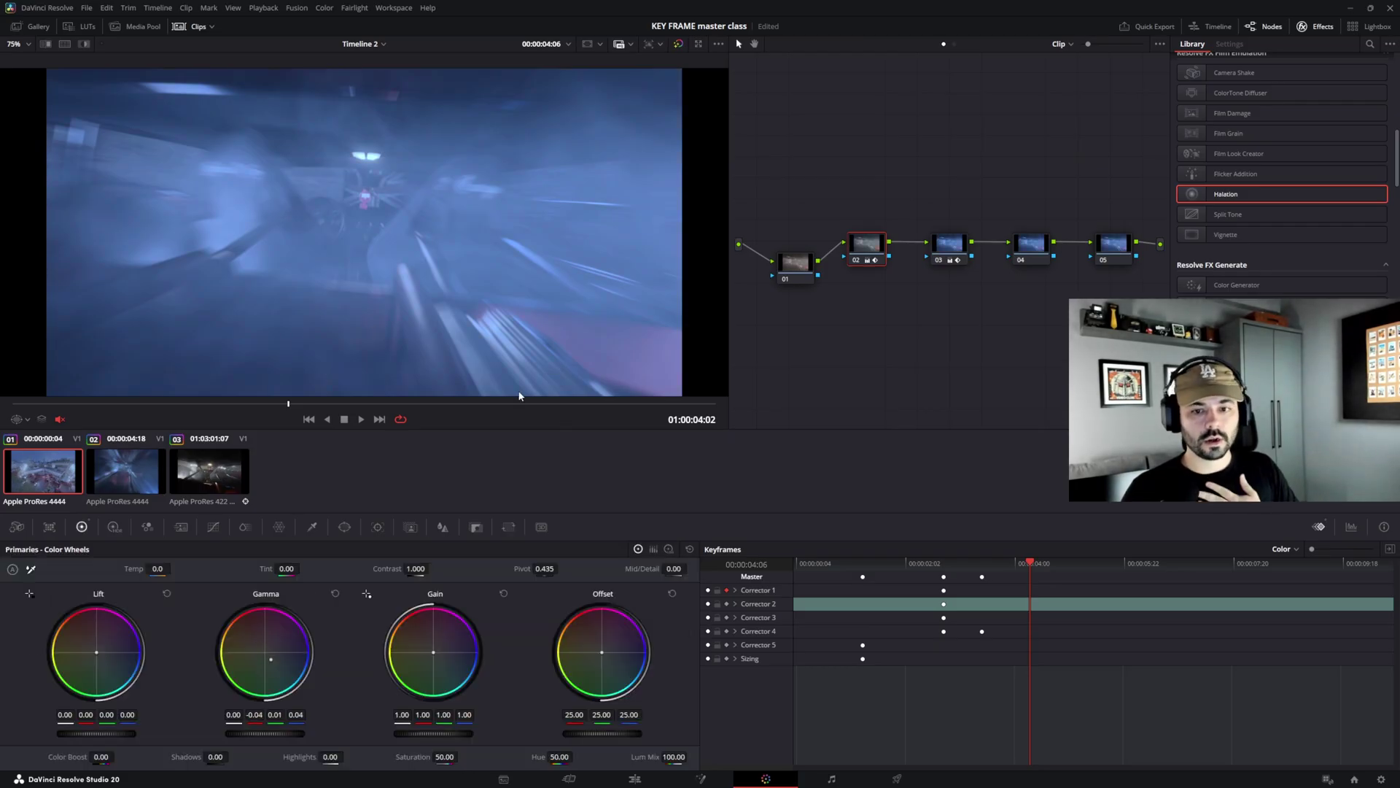
left_click_drag(546, 405, 636, 403)
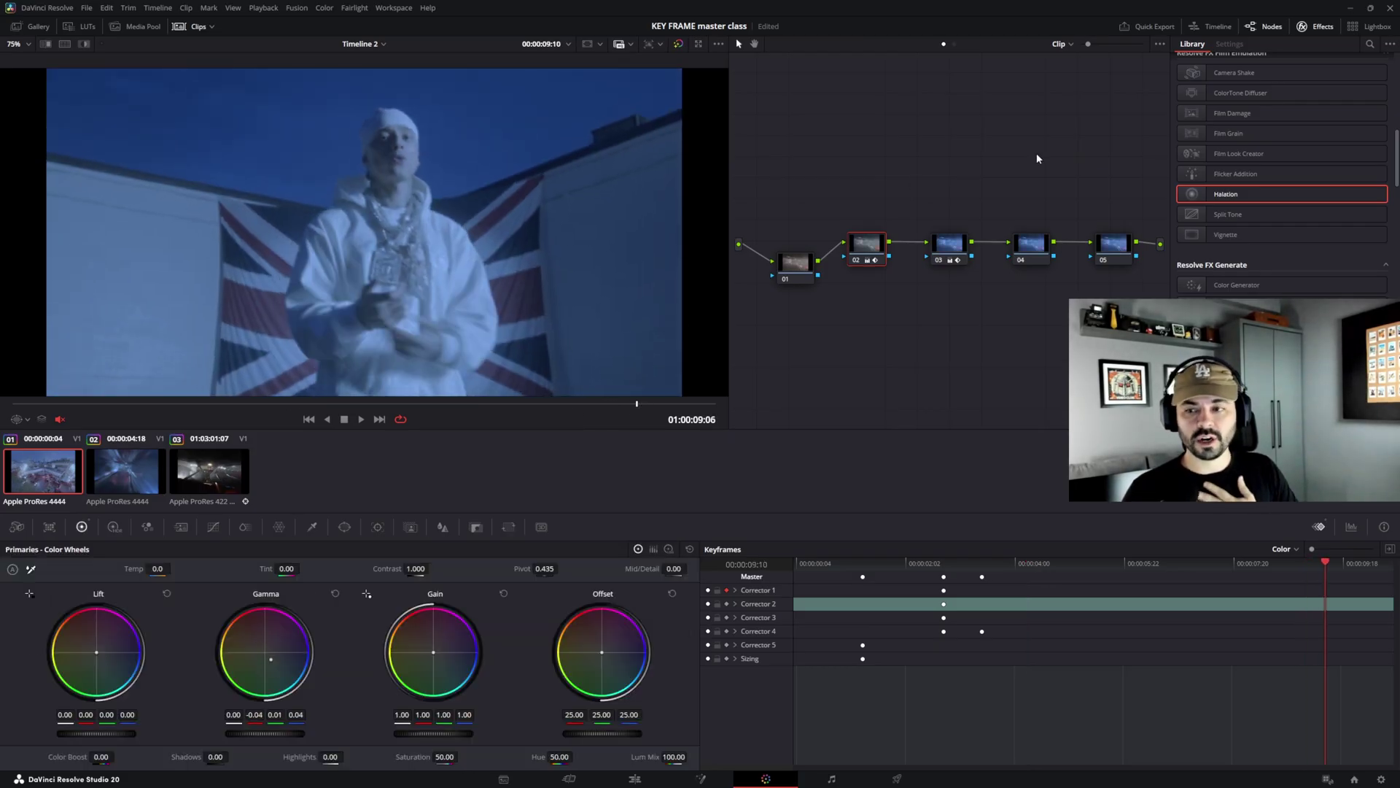
left_click(1020, 252)
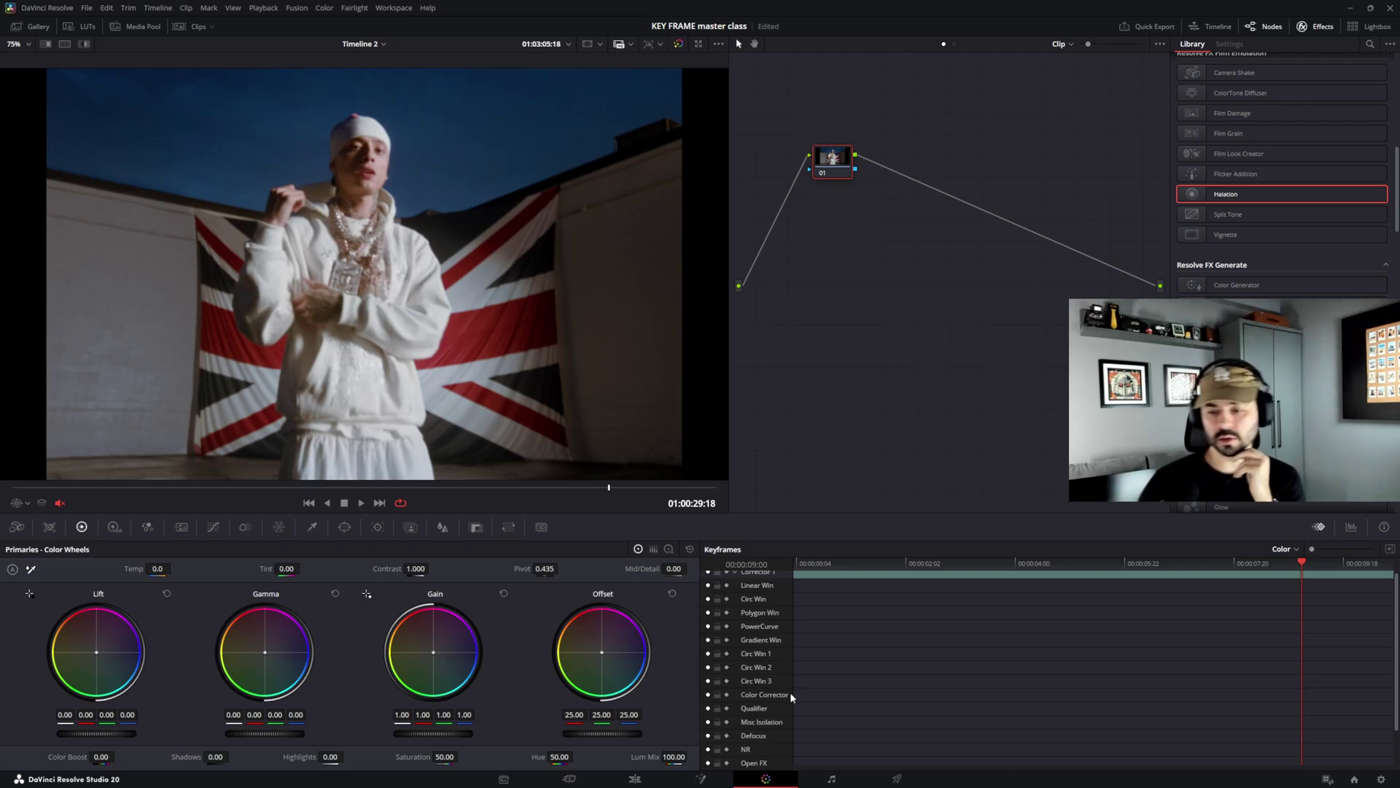
- Drag the Halation effect from the Effects Library onto the performer shot's node 01
left_click(181, 527)
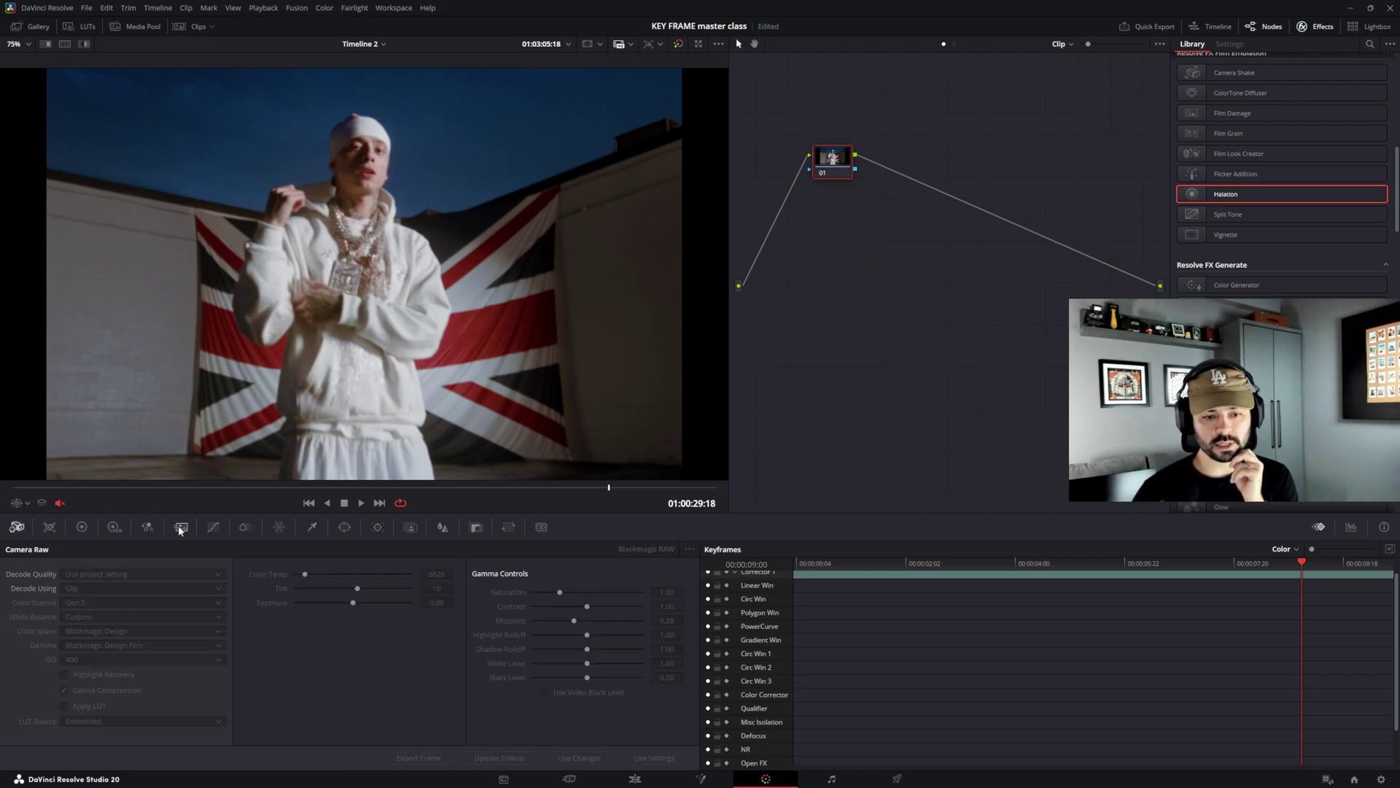
left_click(219, 525)
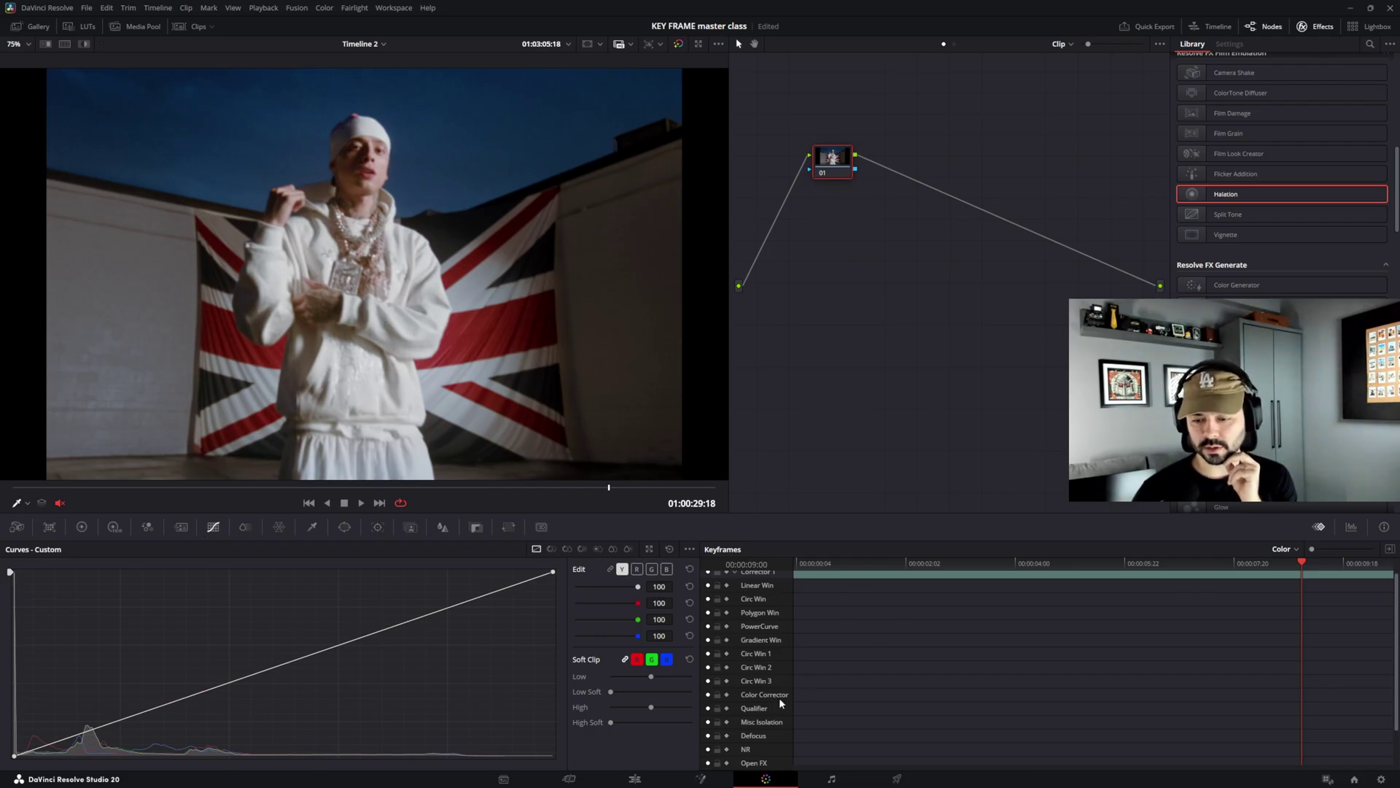
left_click(344, 527)
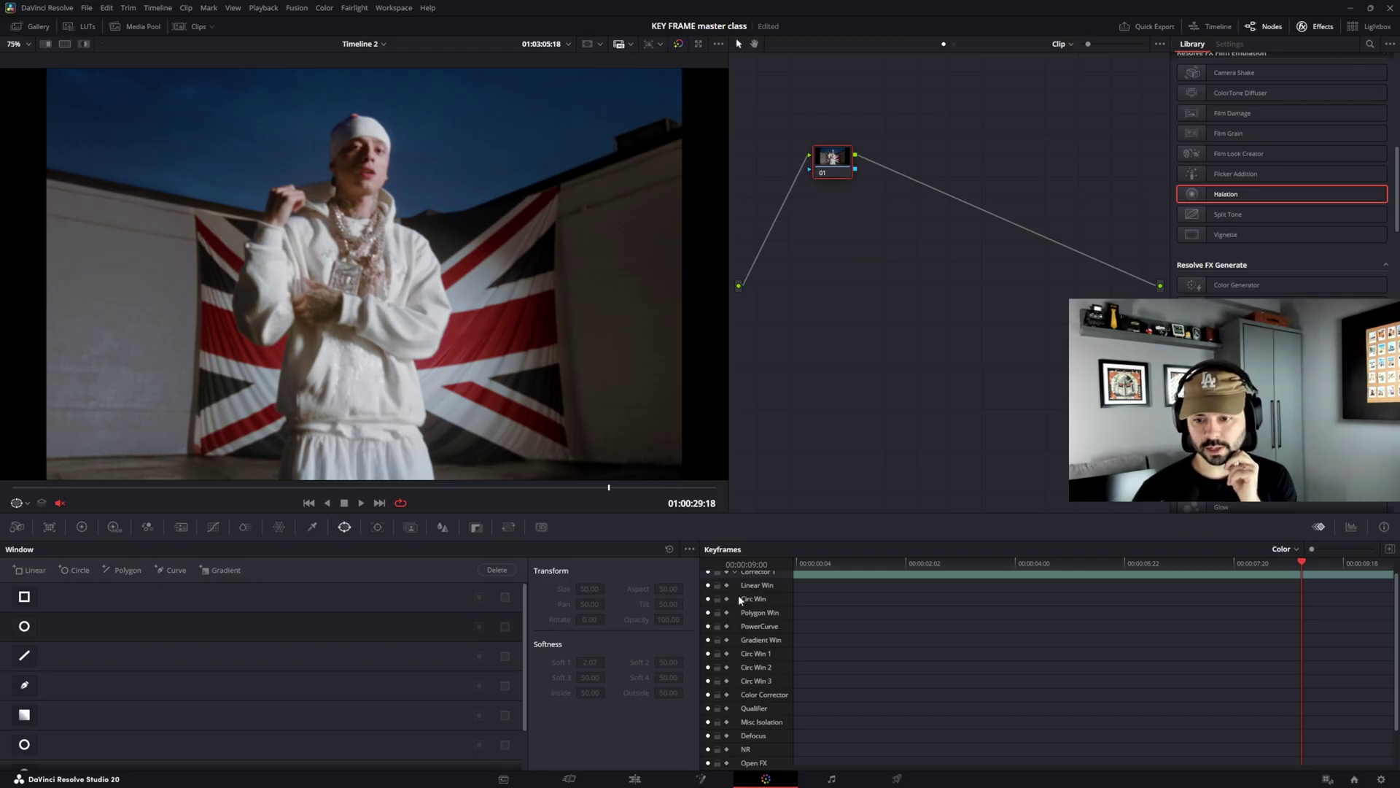
scroll(776, 642, "up", 1)
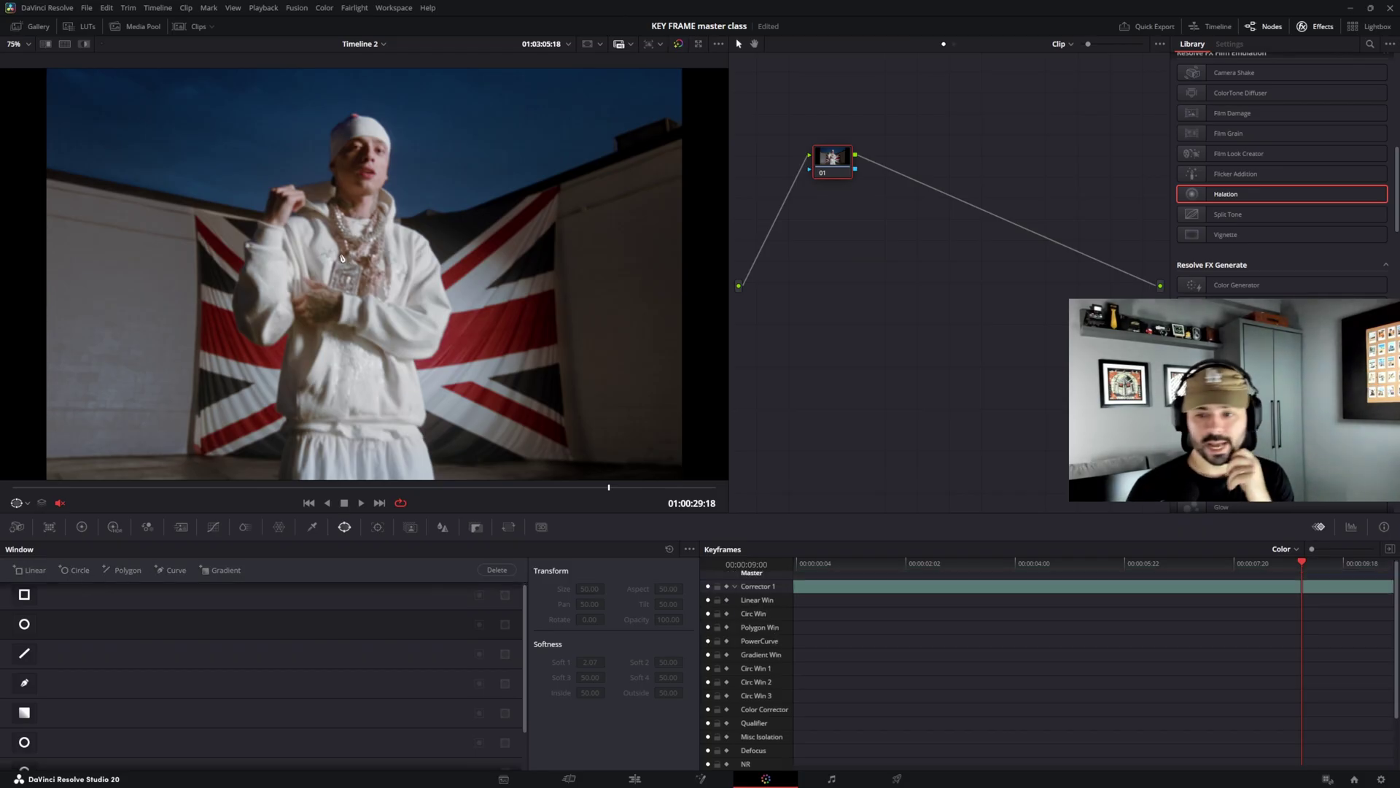
left_click_drag(1231, 194, 828, 166)
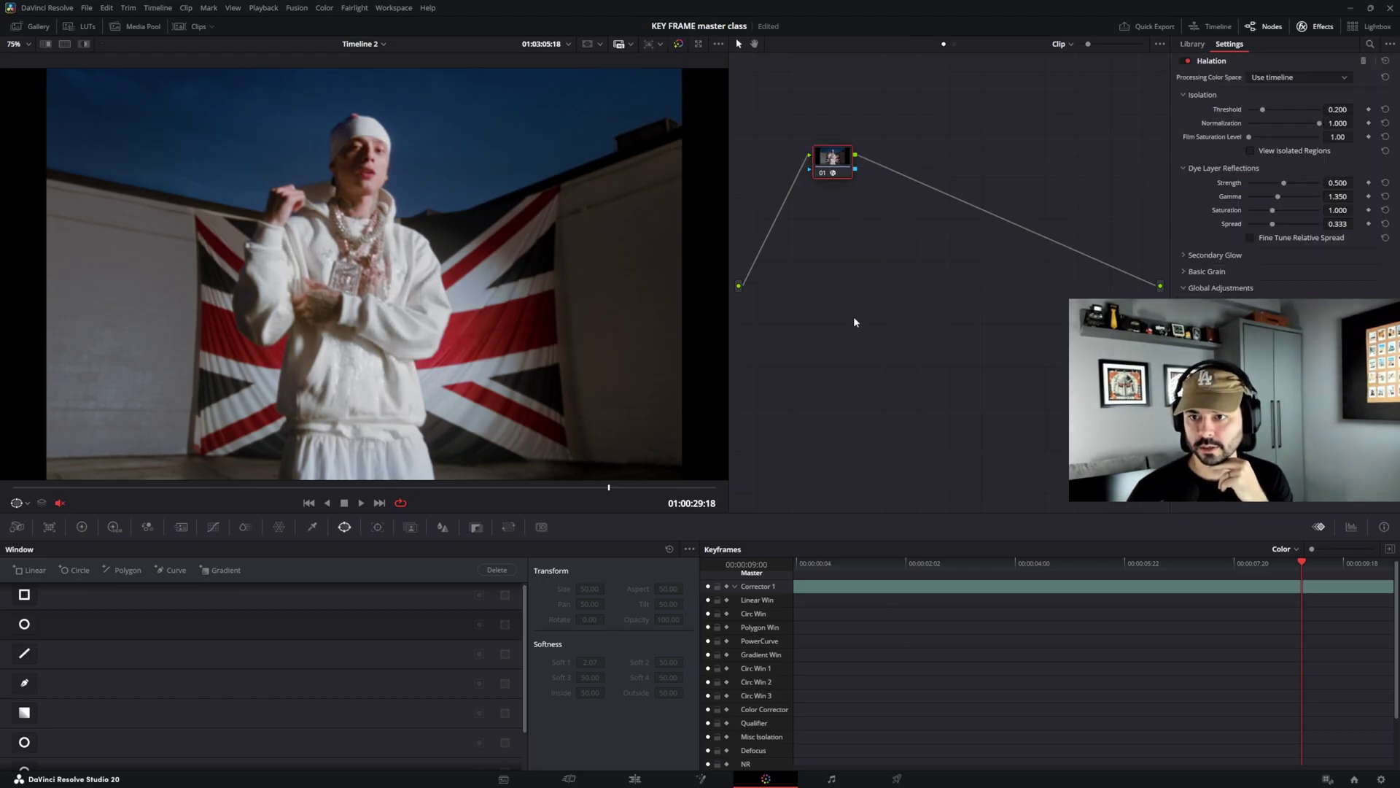
scroll(943, 636, "down", 3)
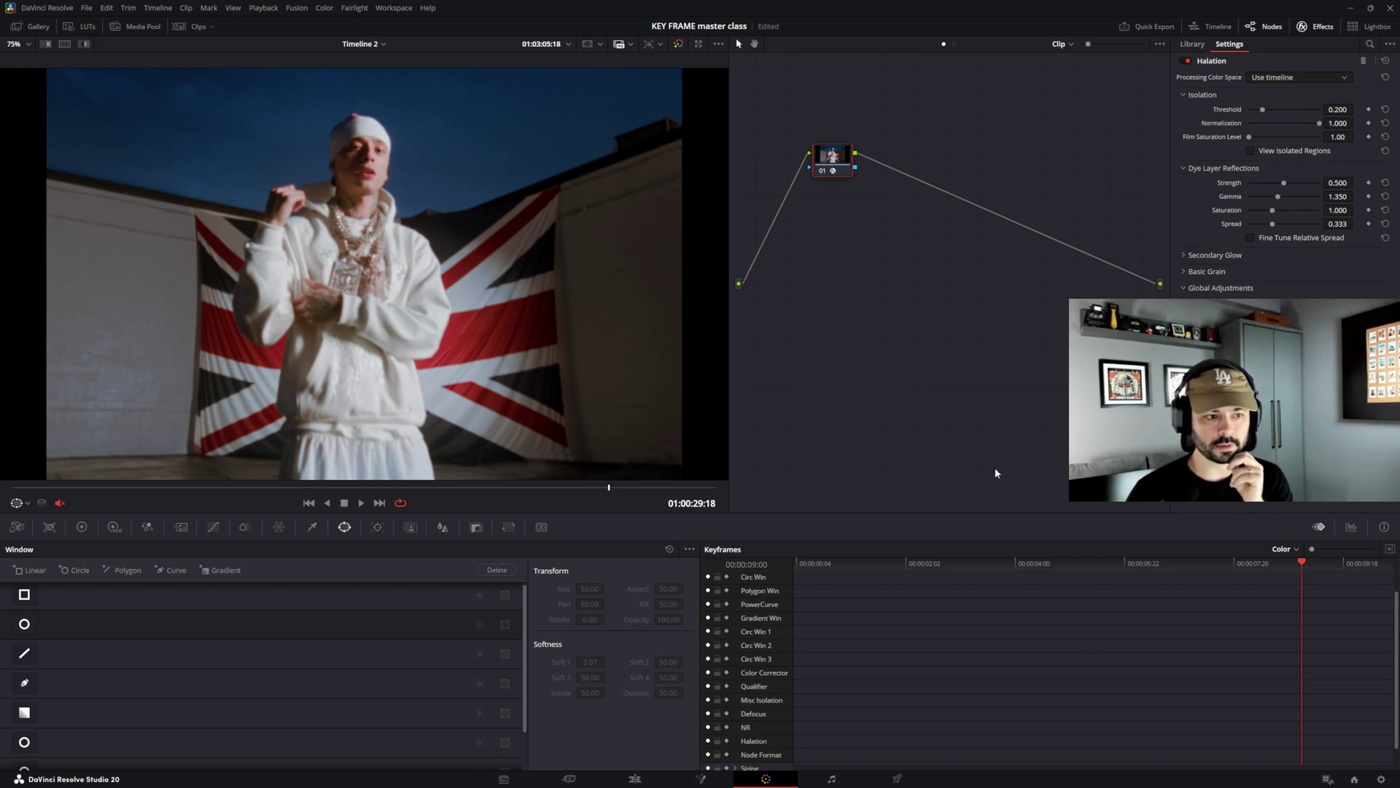
- Scrub between the Corrector 1 keyframes at 00:00:01:00 and near 00:00:07:19
left_click(909, 564)
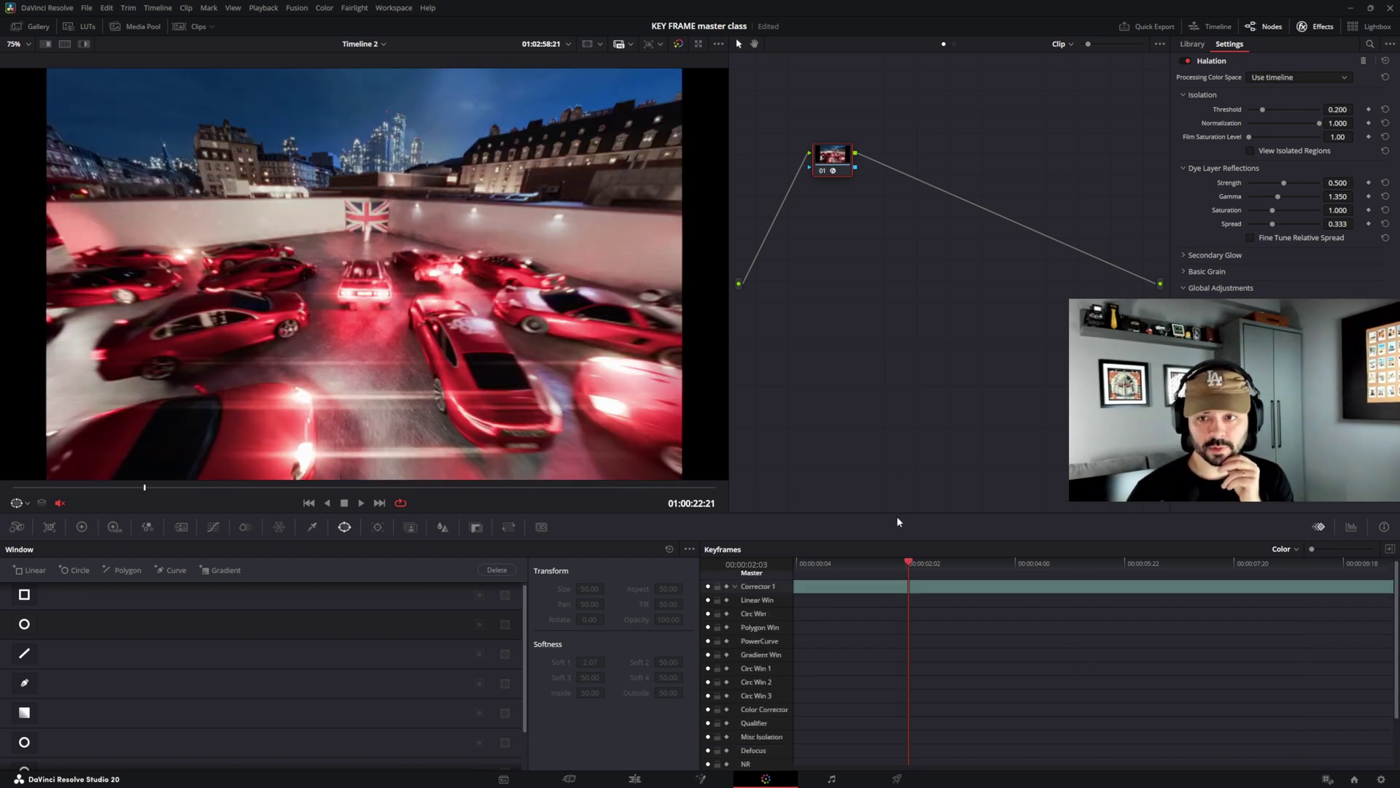
left_click_drag(909, 563, 844, 564)
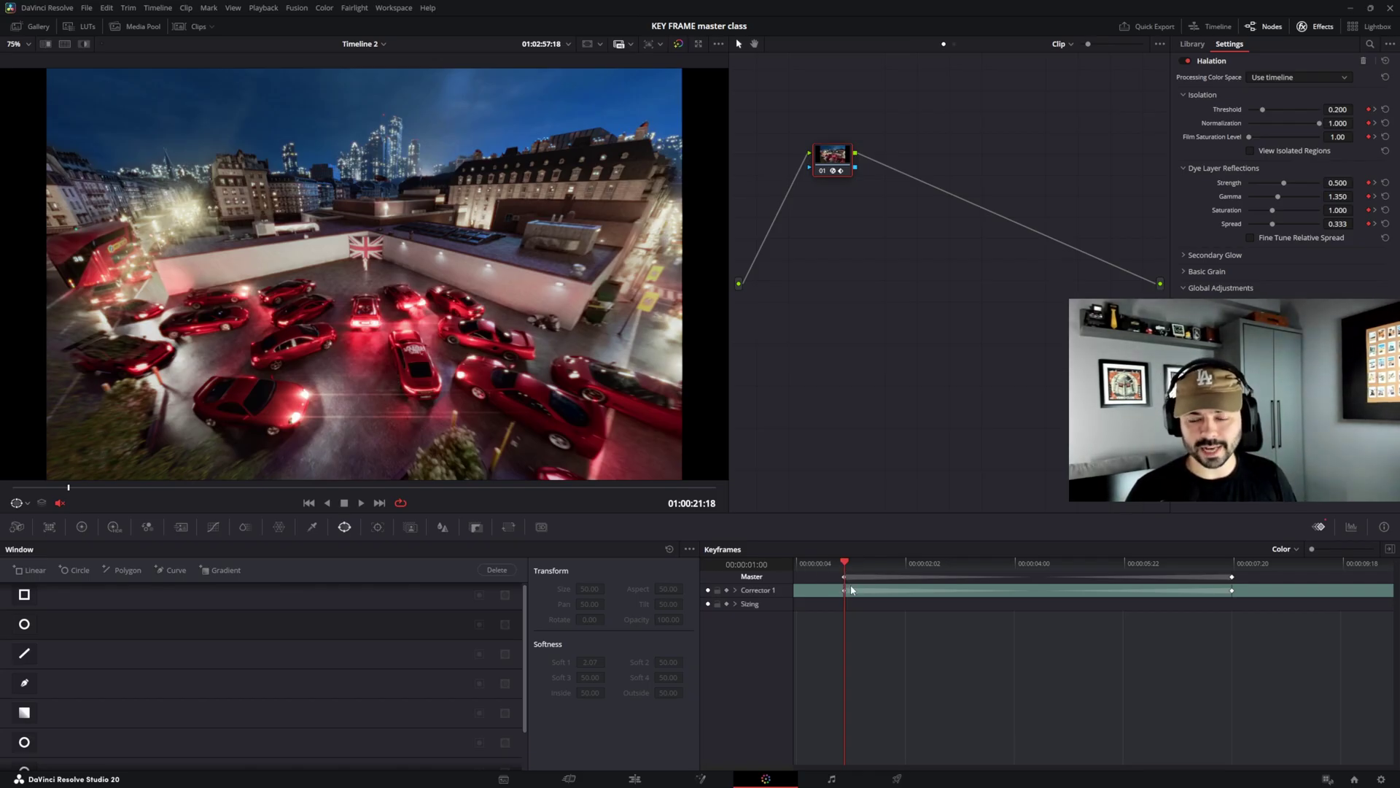
key("Left")
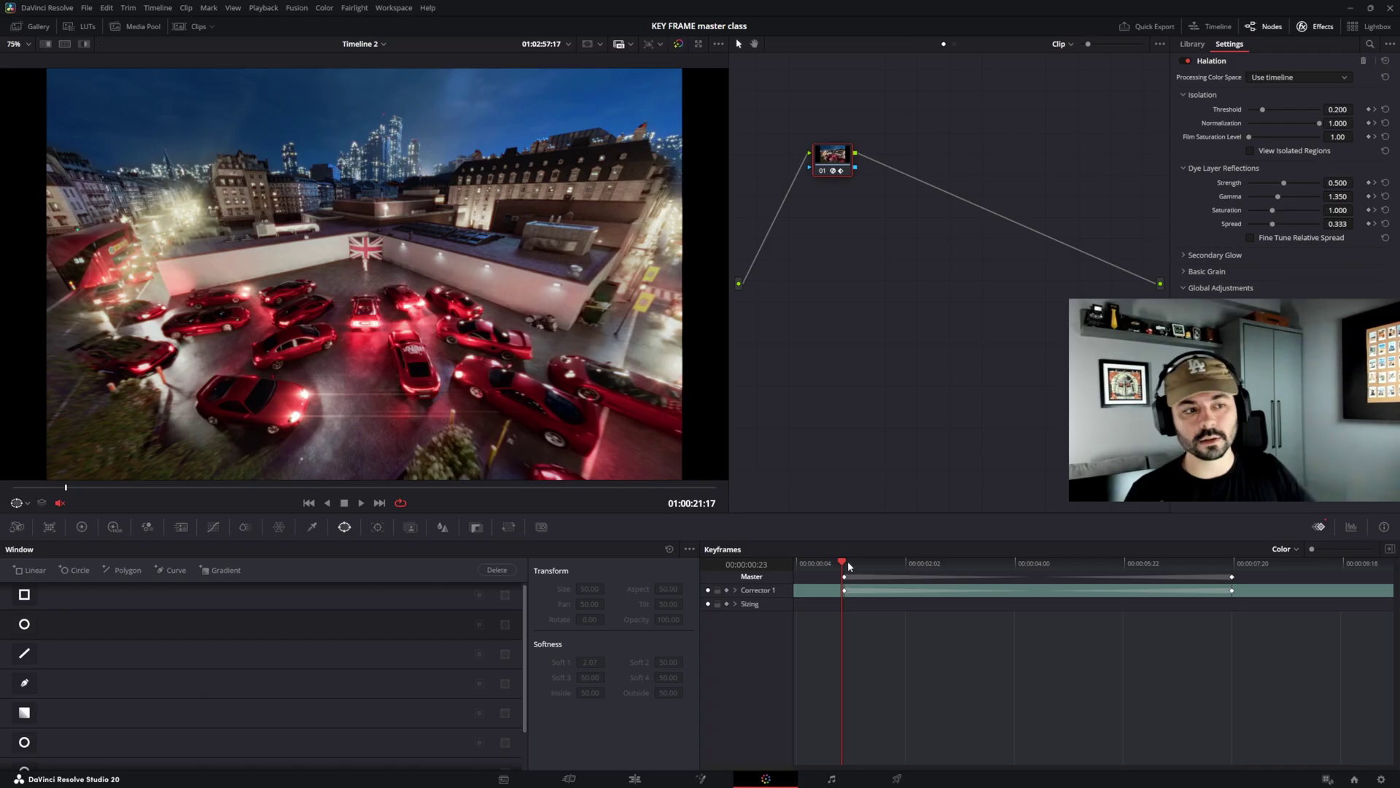
left_click(848, 563)
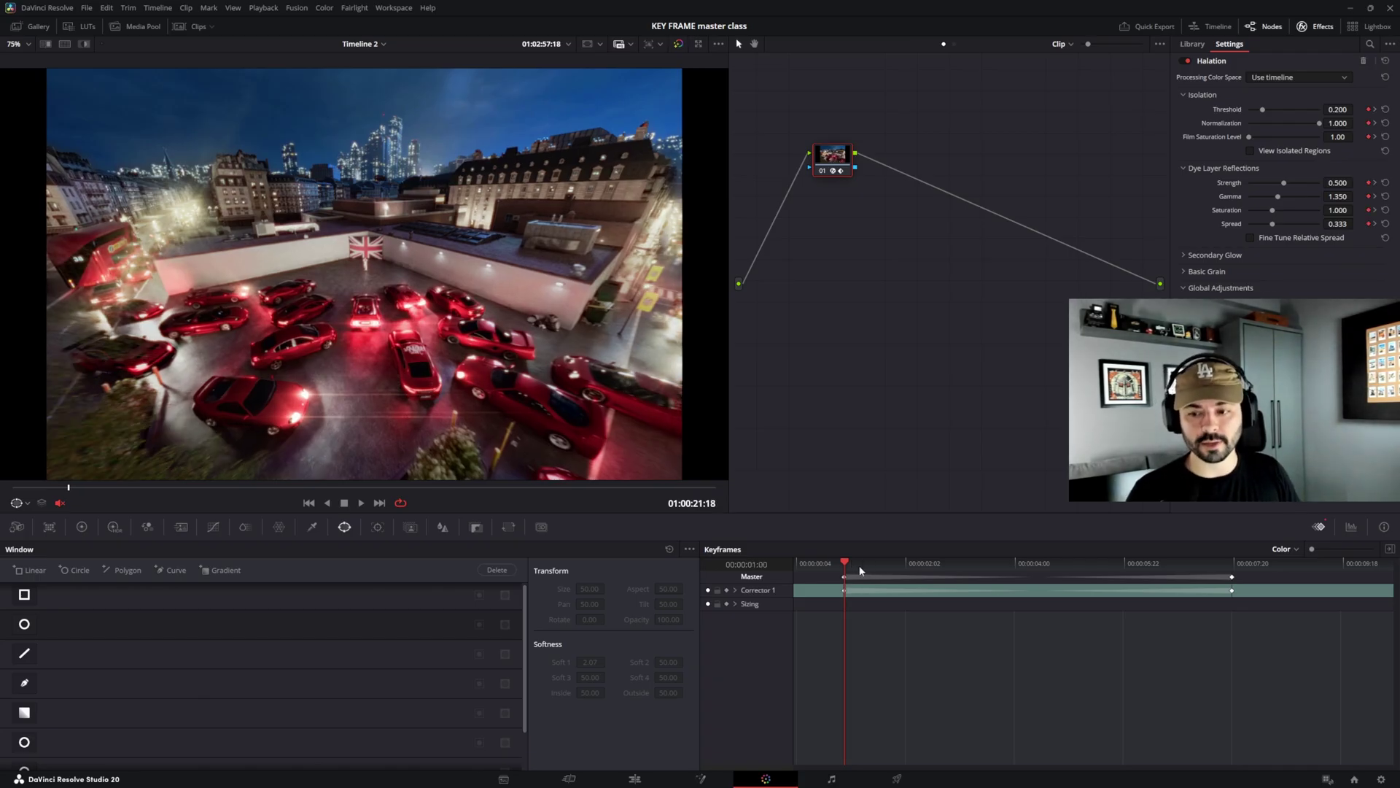
left_click(1232, 564)
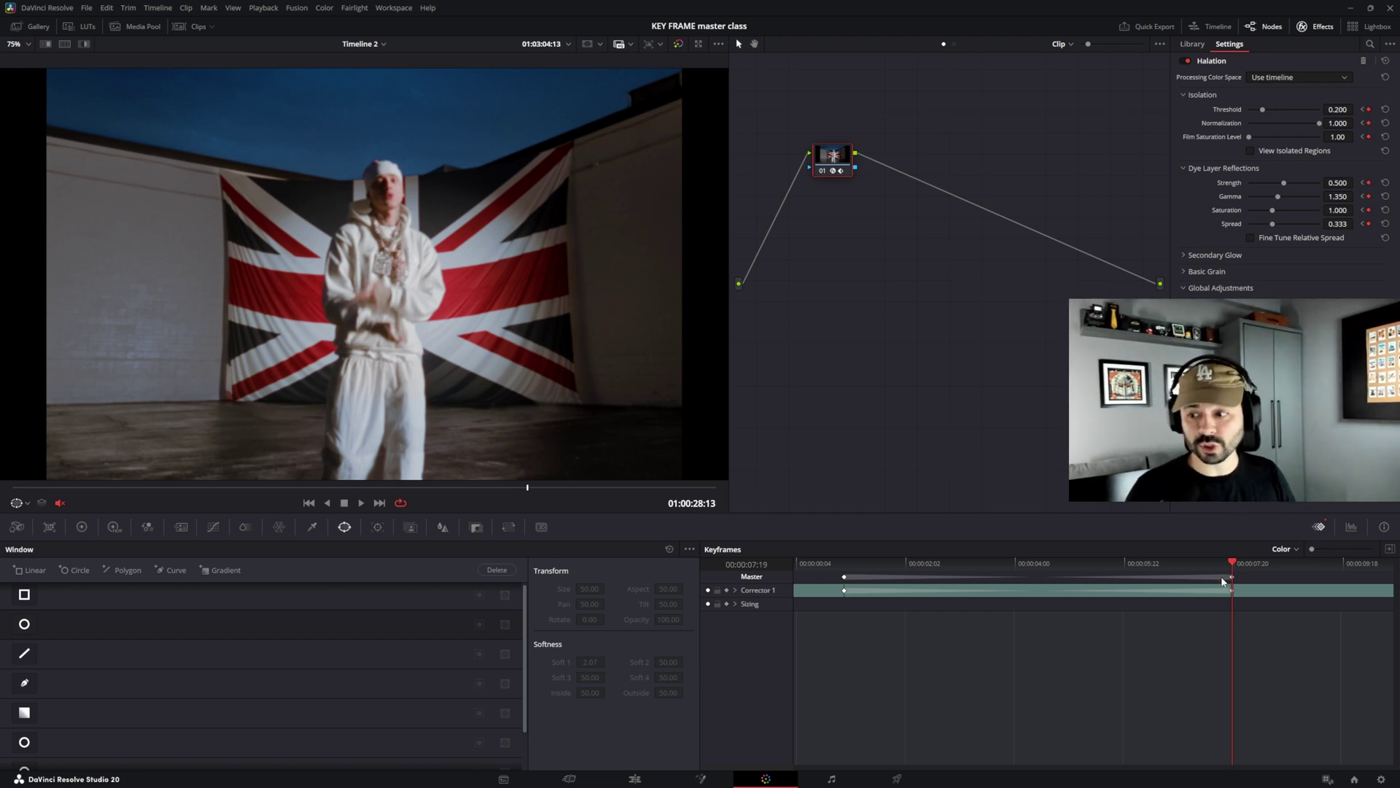
key("Left")
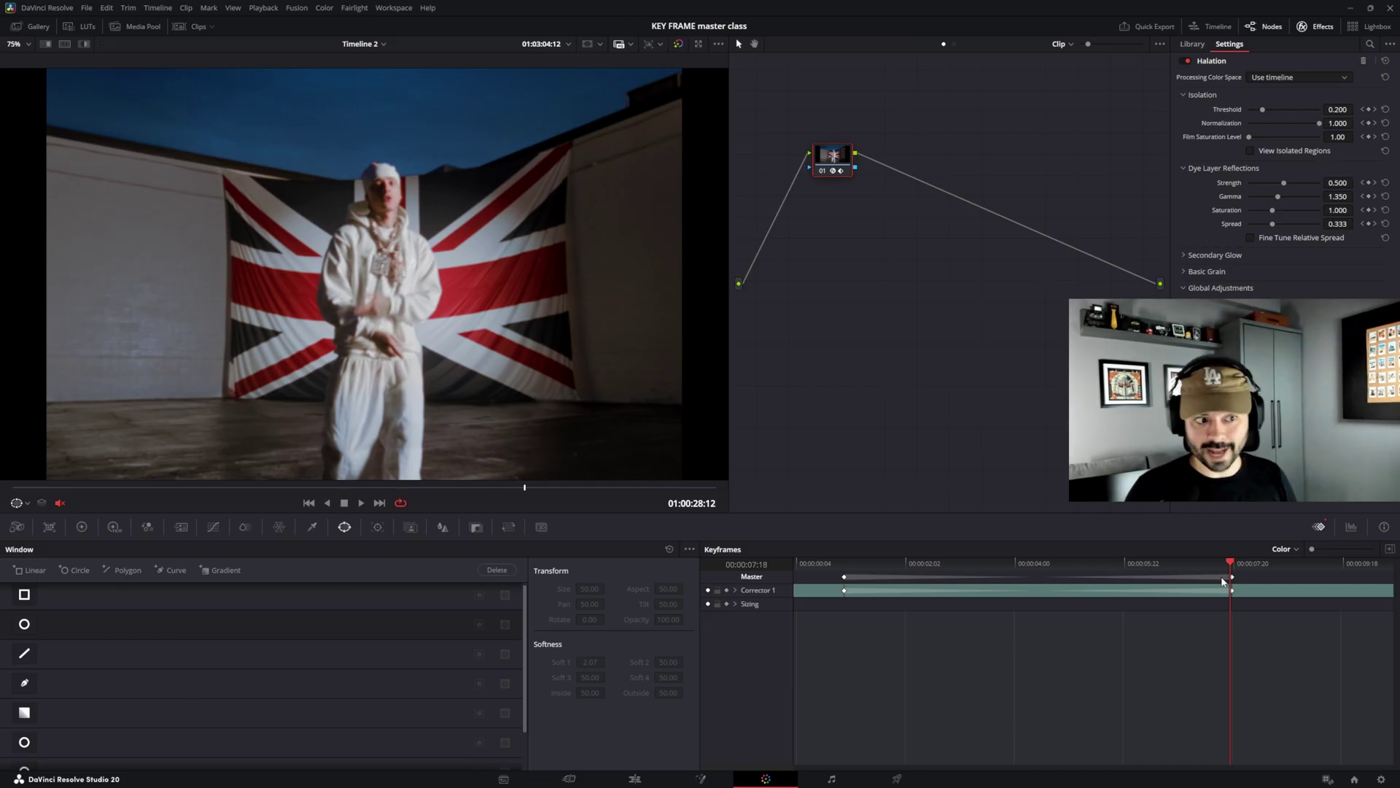
left_click(844, 566)
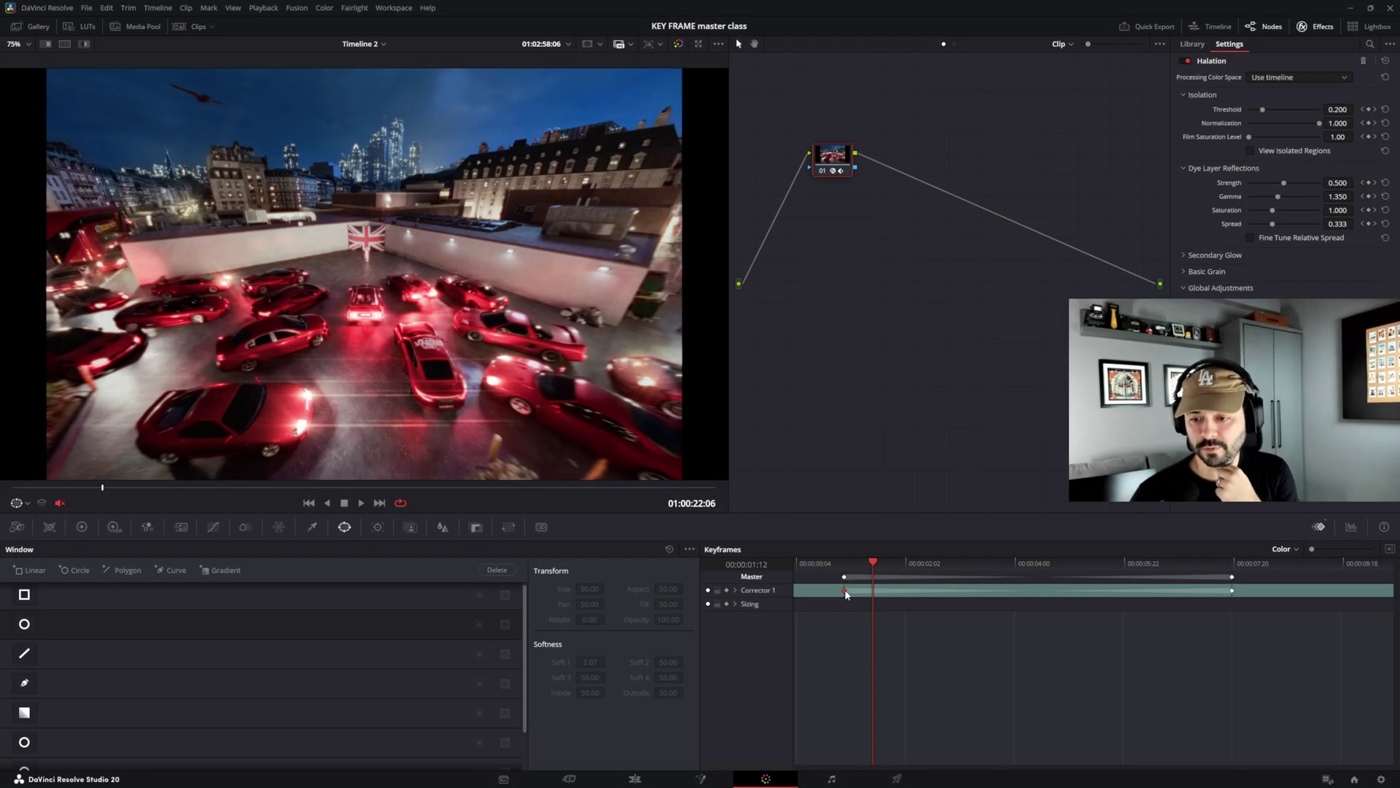
- Add then undo a stray static keyframe on Corrector 1, and set its keyframes to static
right_click(845, 594)
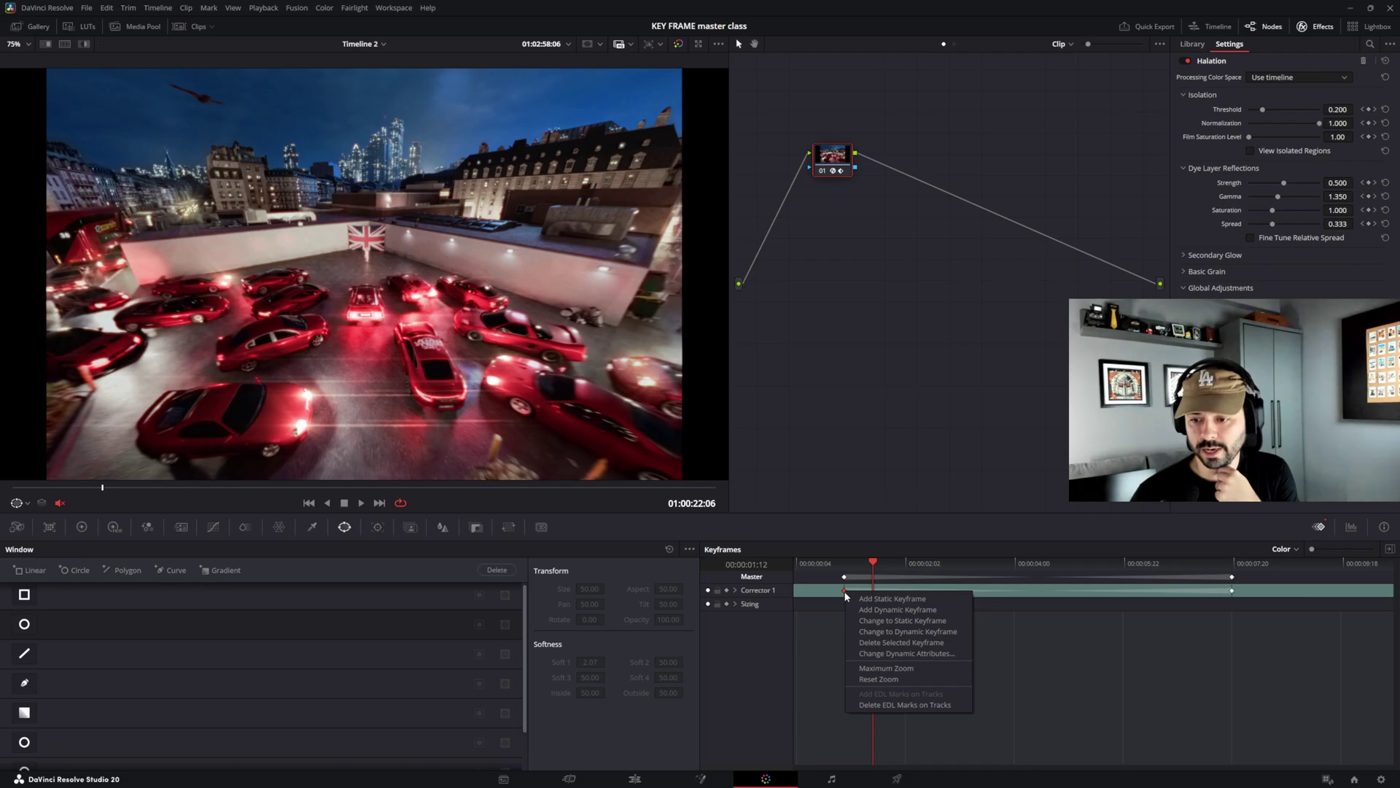
left_click(891, 598)
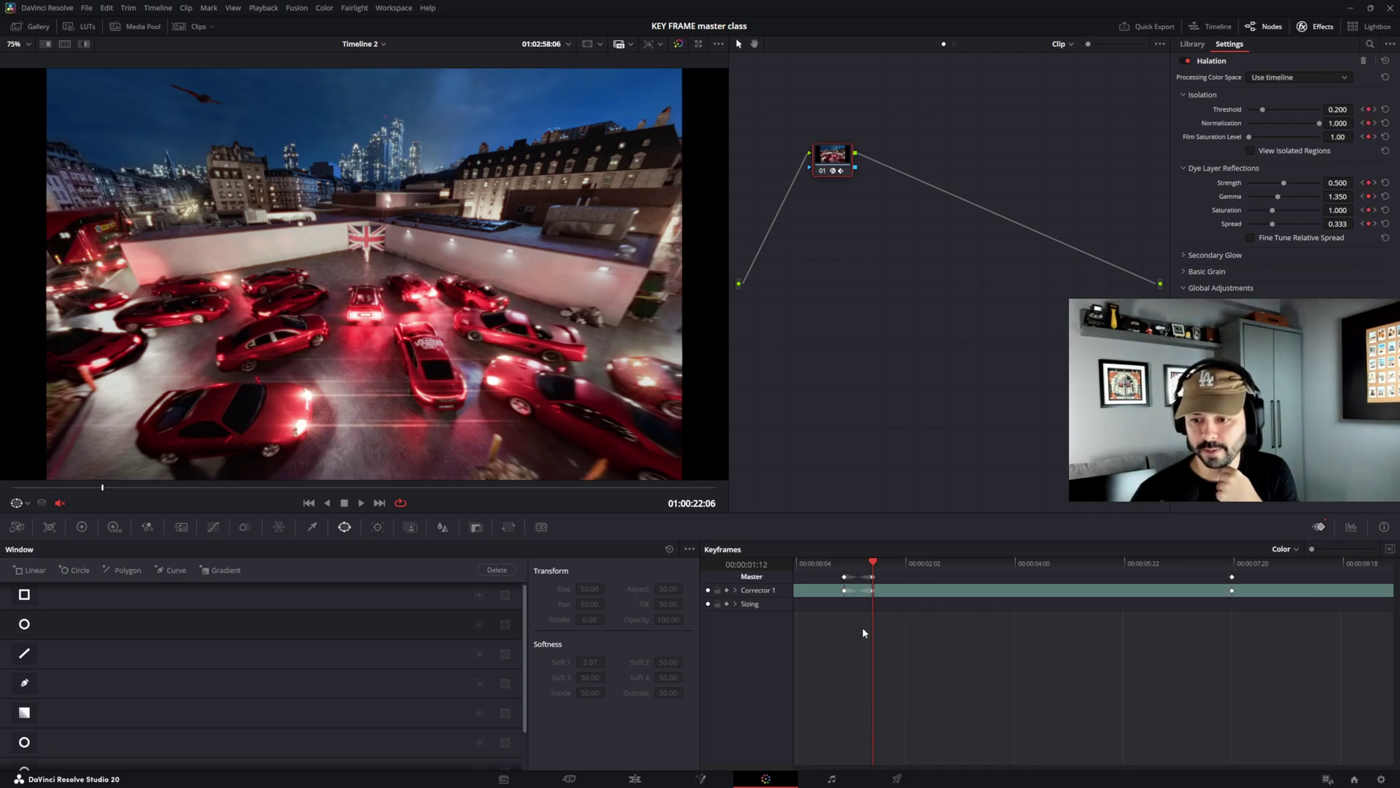
key("ctrl+z")
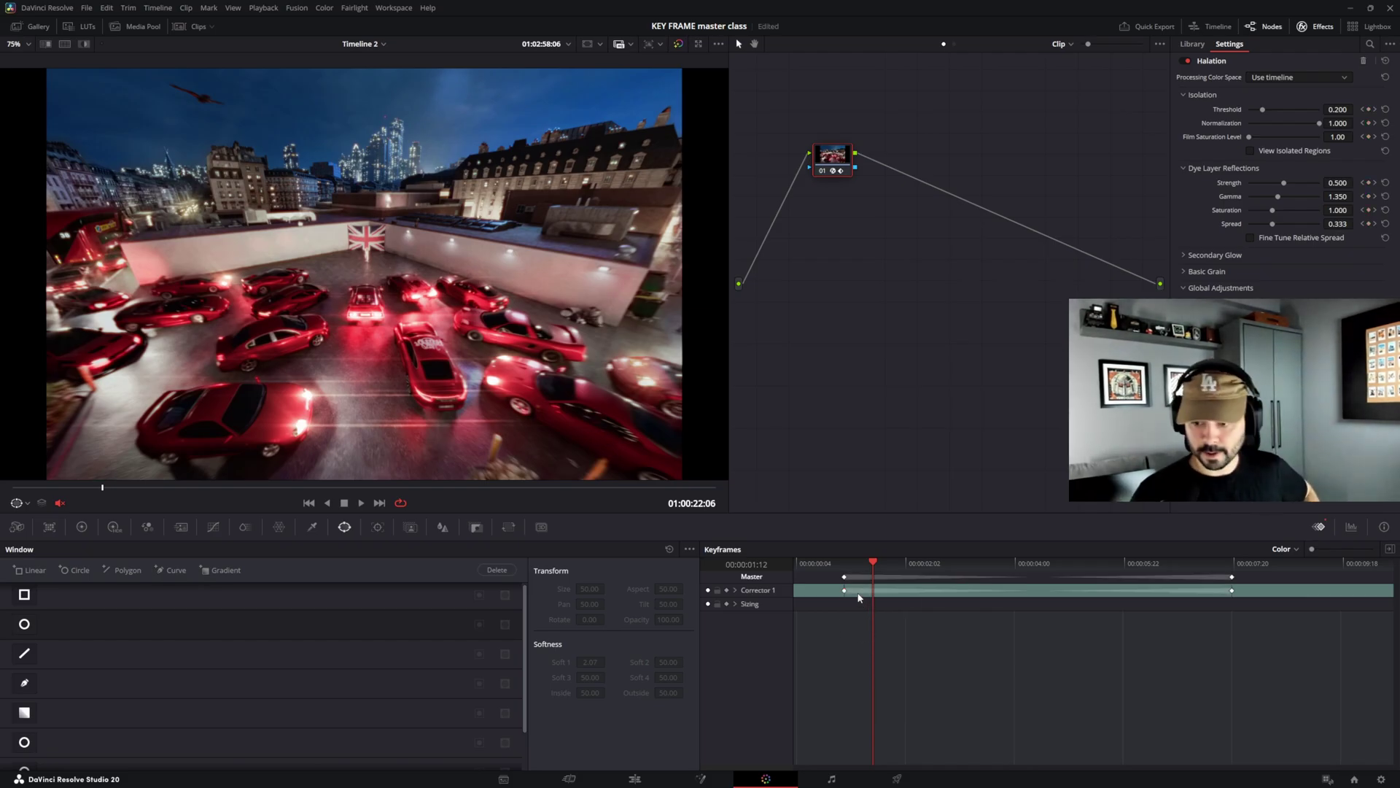
left_click(843, 594)
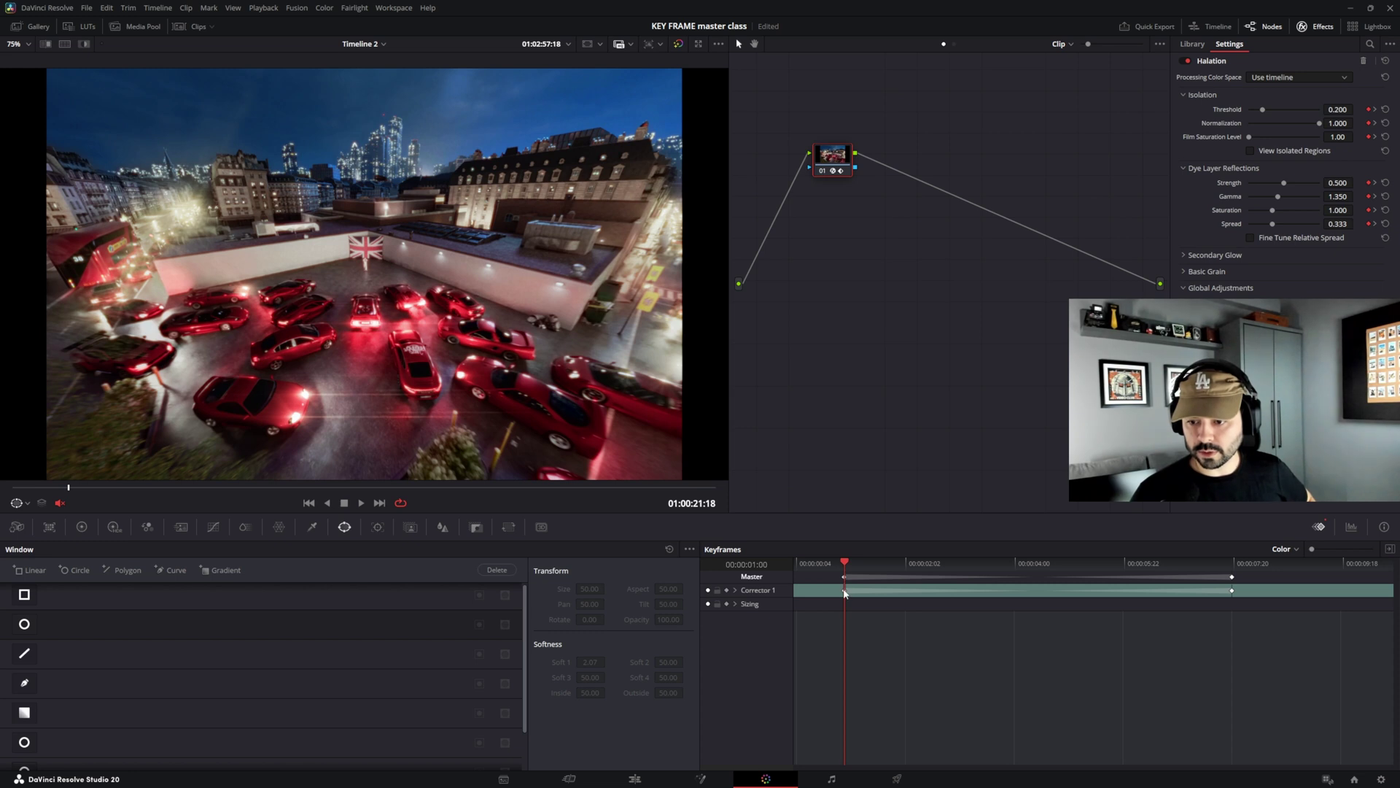
right_click(843, 589)
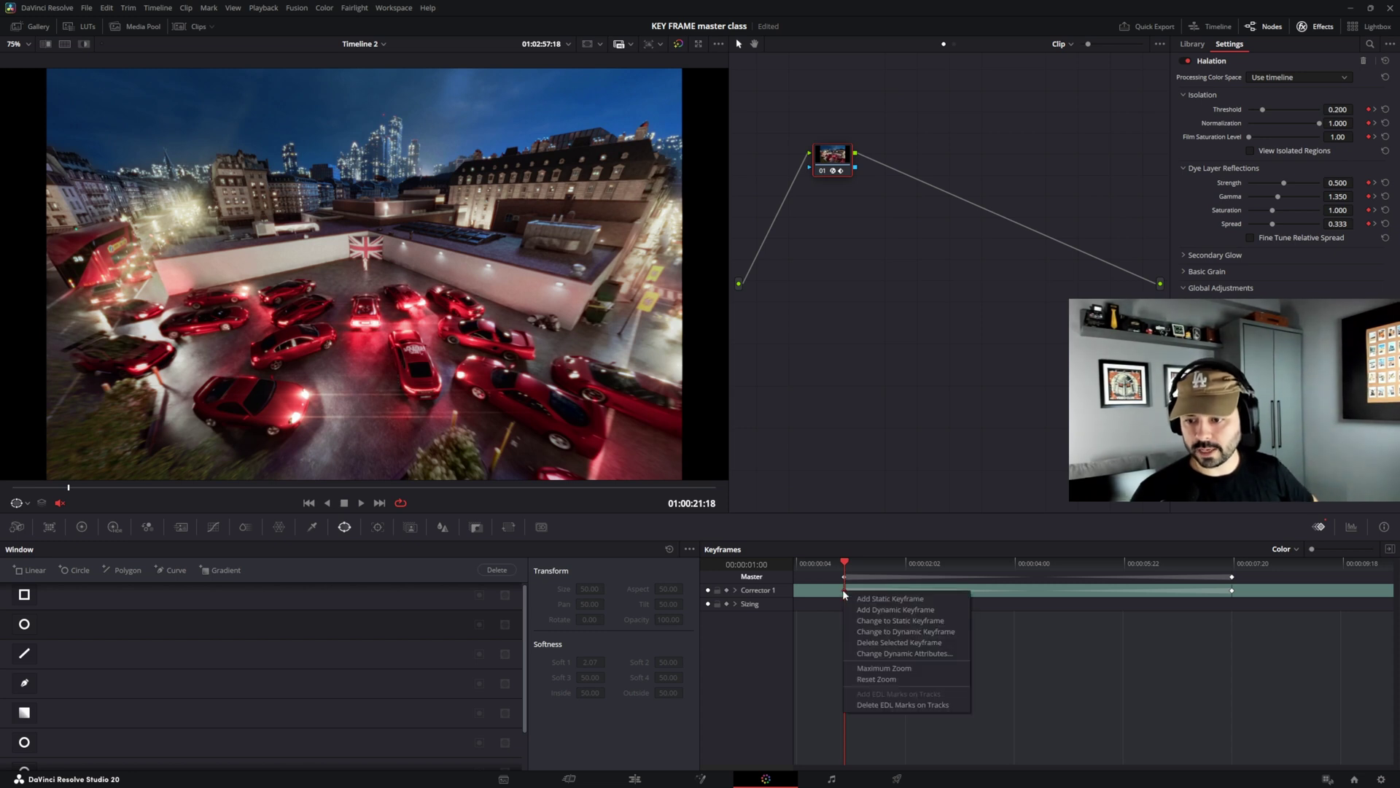
left_click(882, 621)
- Change the Corrector 1 keyframes to dynamic so the Halation ramps between them
left_click(888, 563)
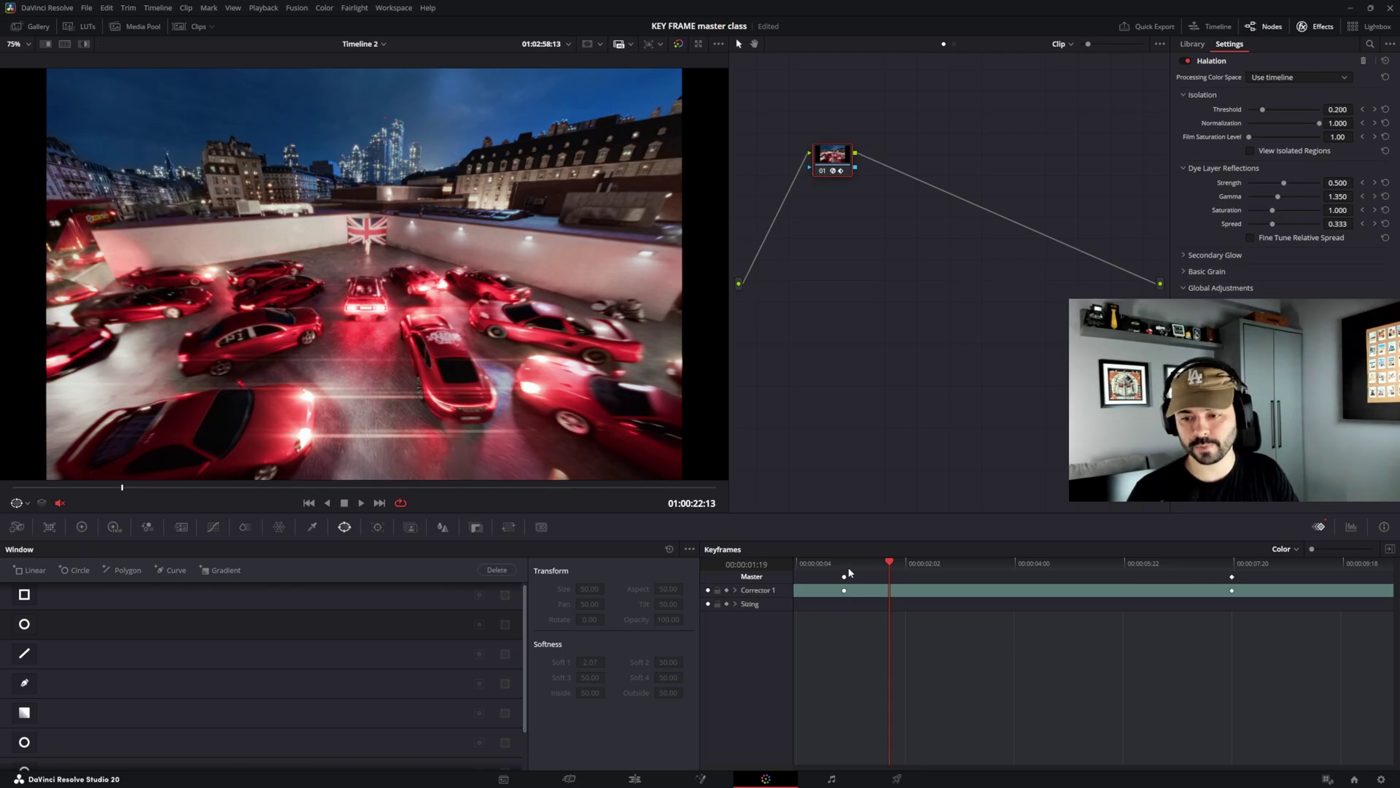
right_click(844, 591)
left_click(893, 629)
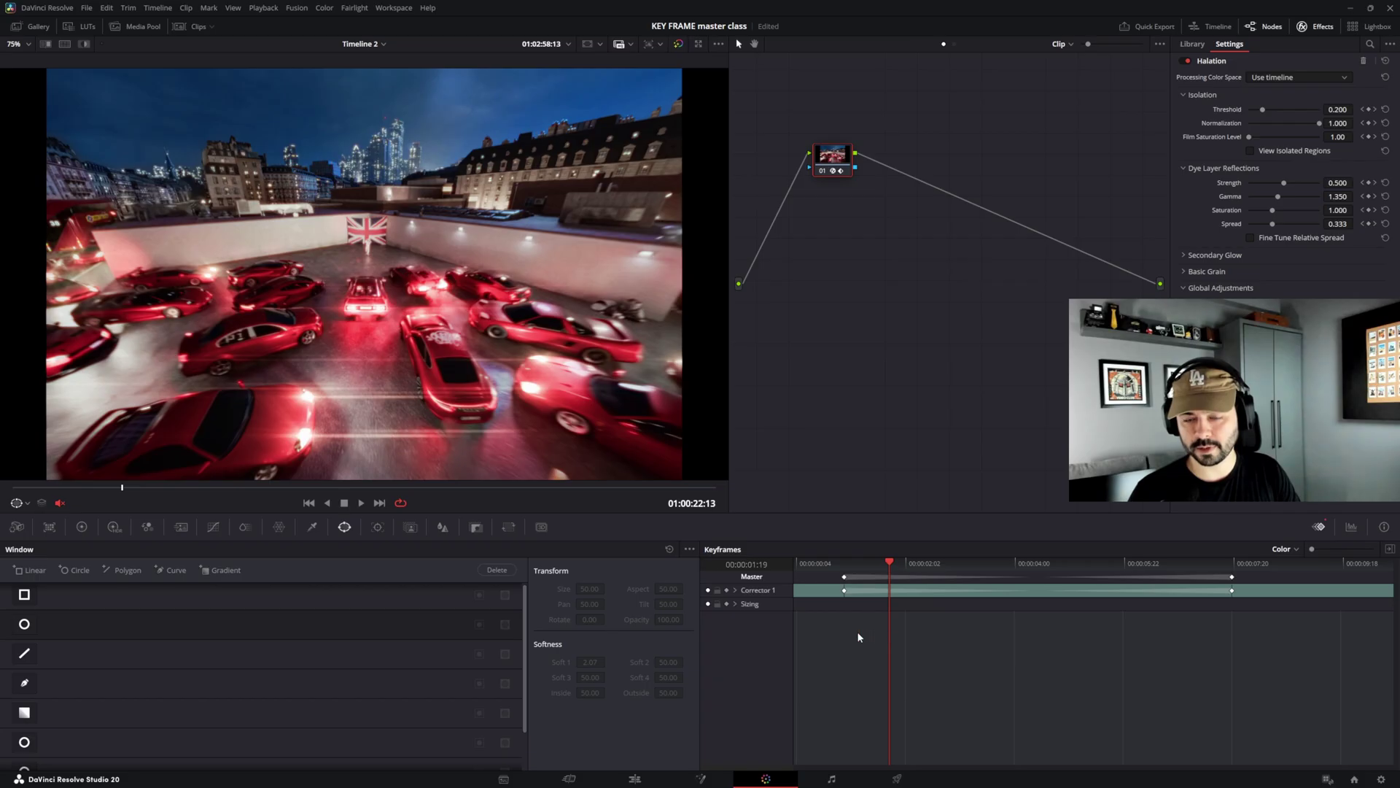
left_click(845, 566)
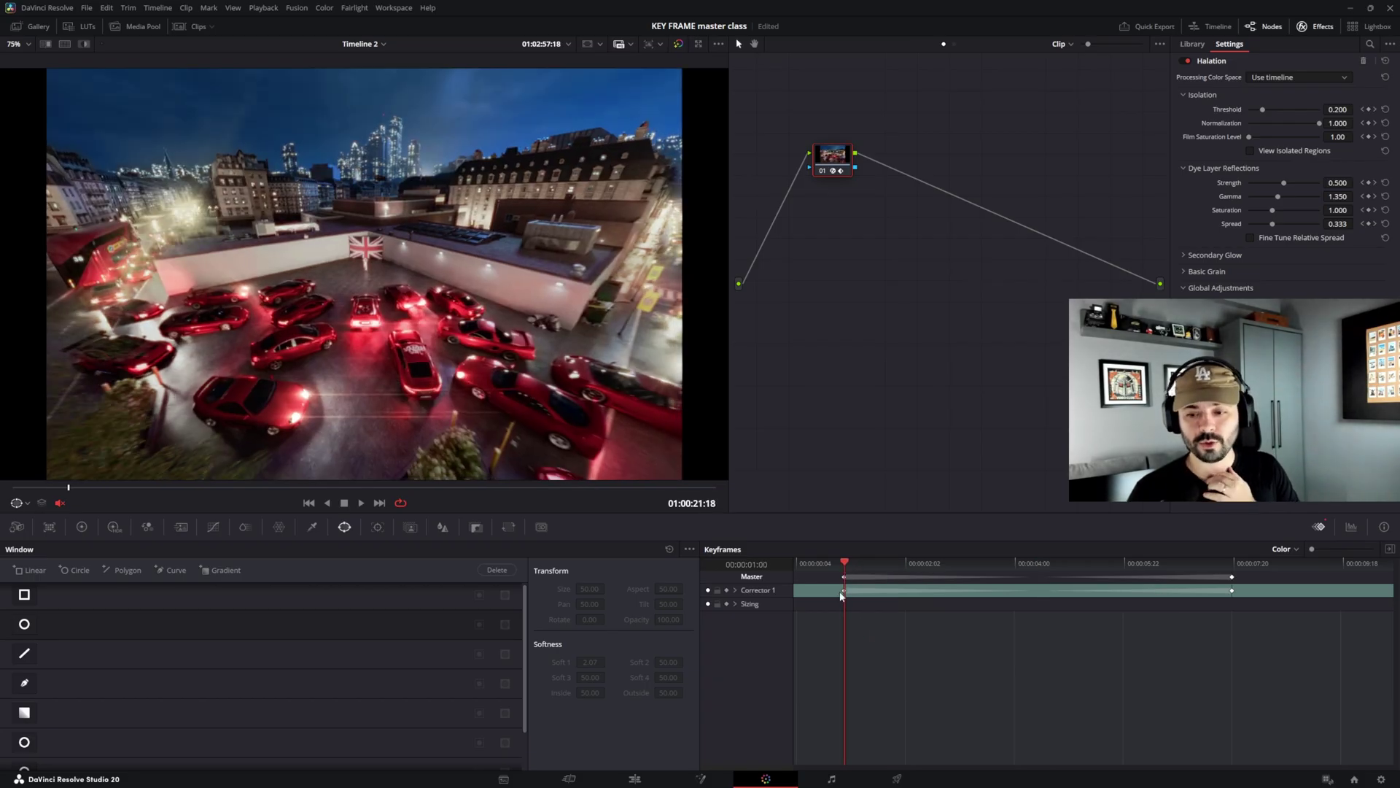
- Set the Corrector 1 dynamic keyframes' Start and End Dissolve to 2 for an eased S-curve
right_click(843, 590)
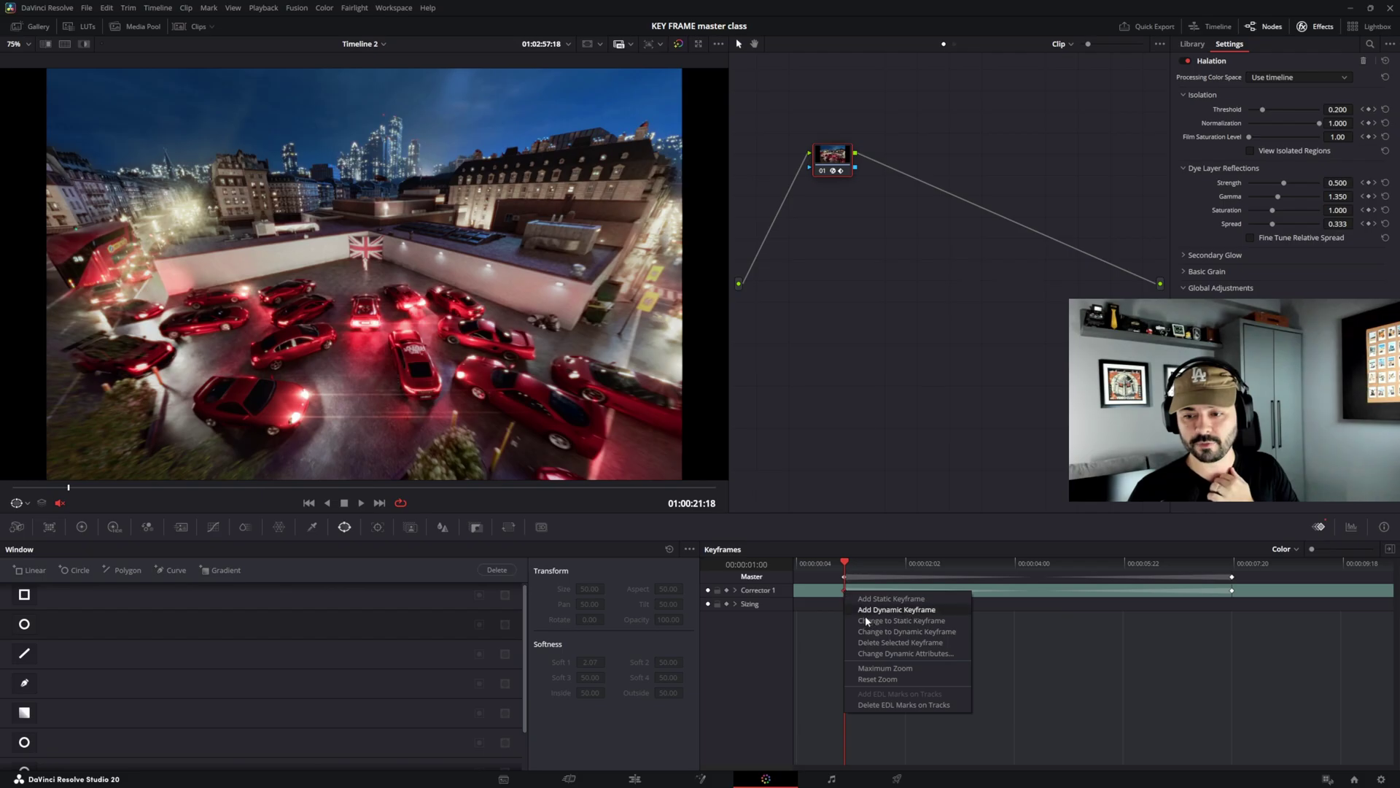
left_click(883, 653)
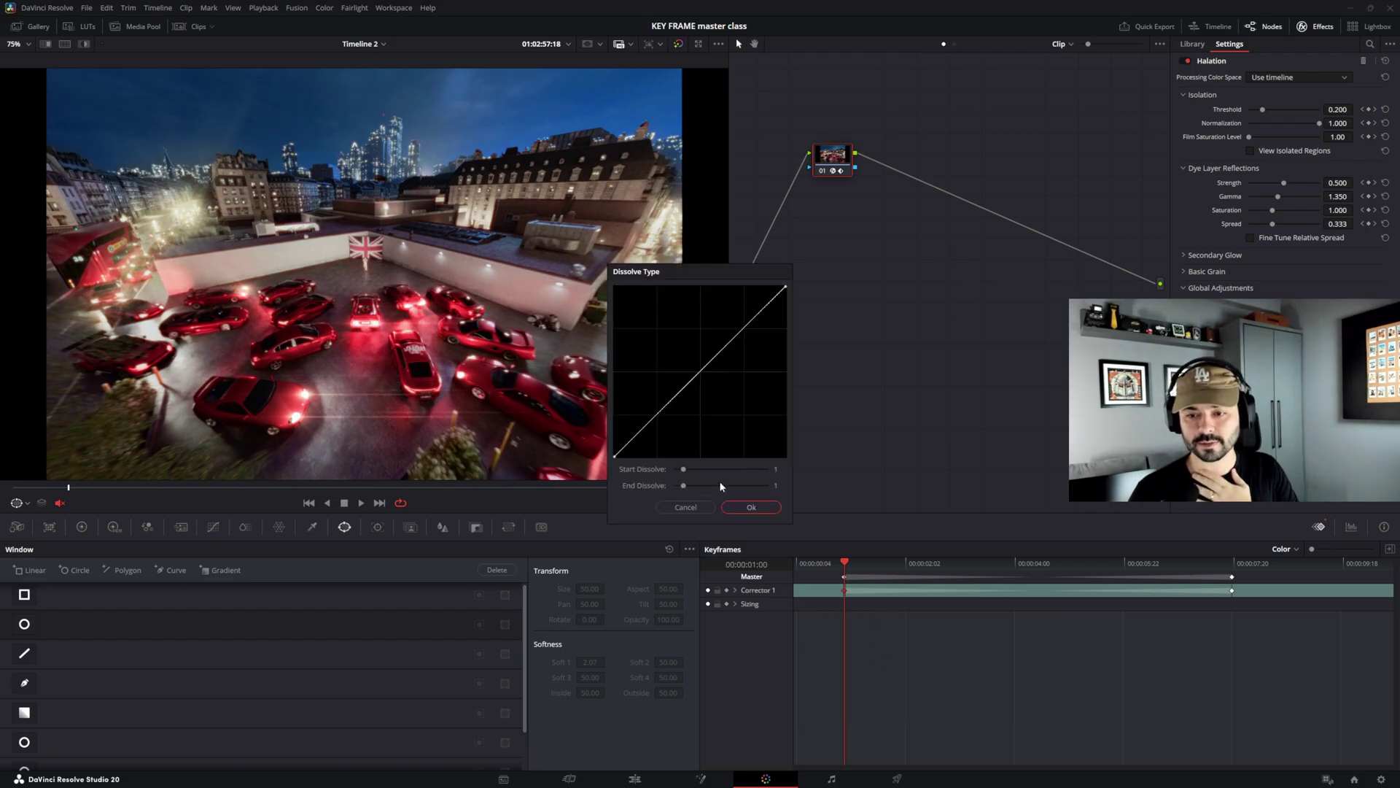
left_click(689, 470)
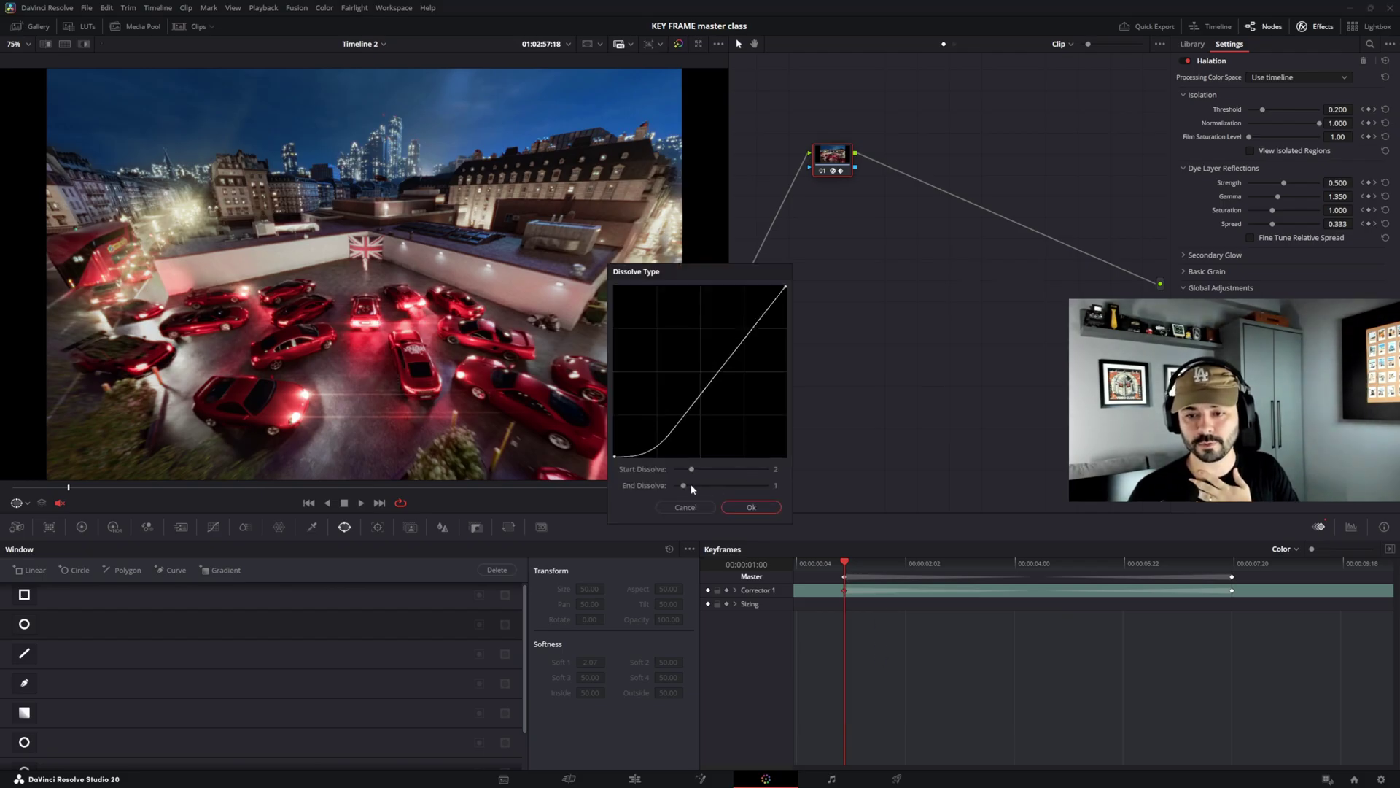
left_click(690, 487)
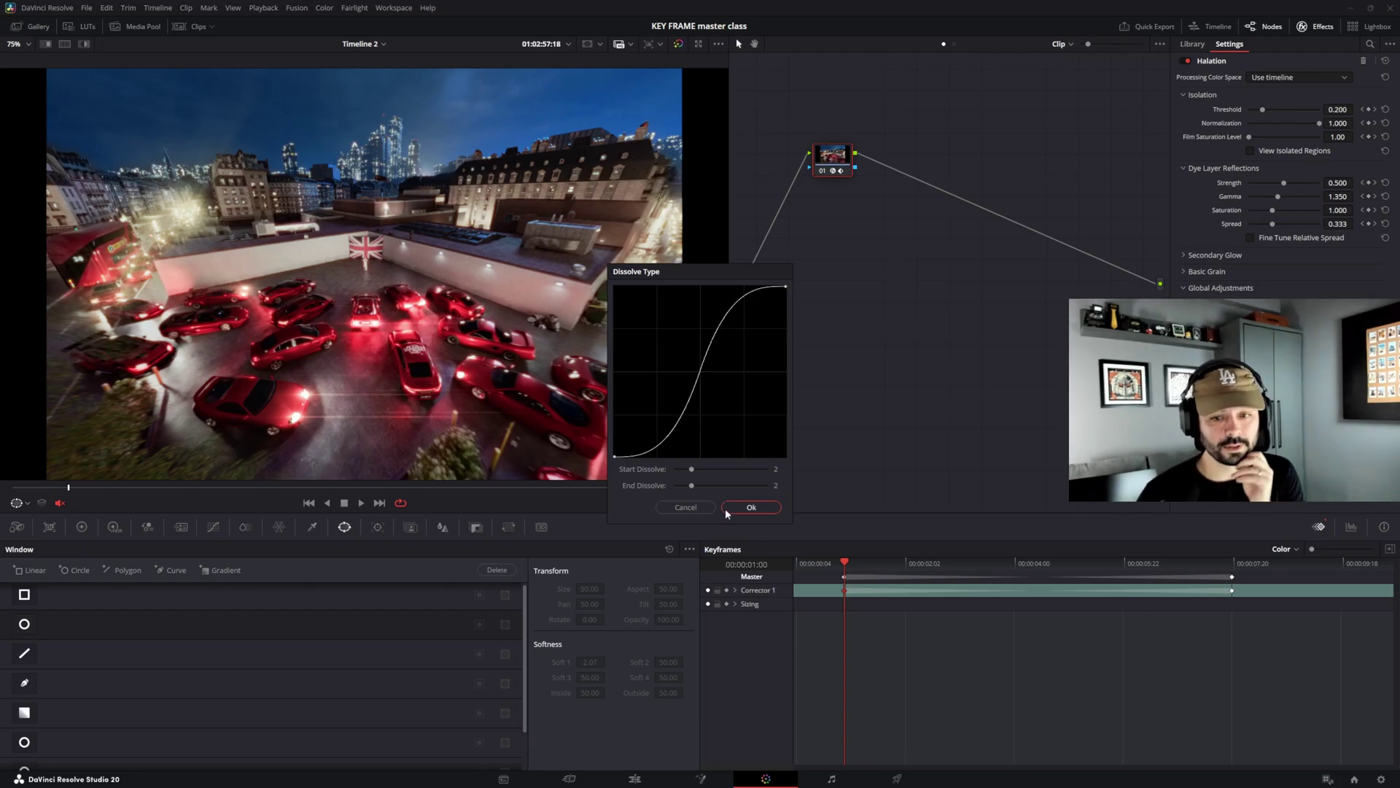
left_click(734, 509)
- Return both dissolve values to 1 for a straight linear ramp
right_click(843, 589)
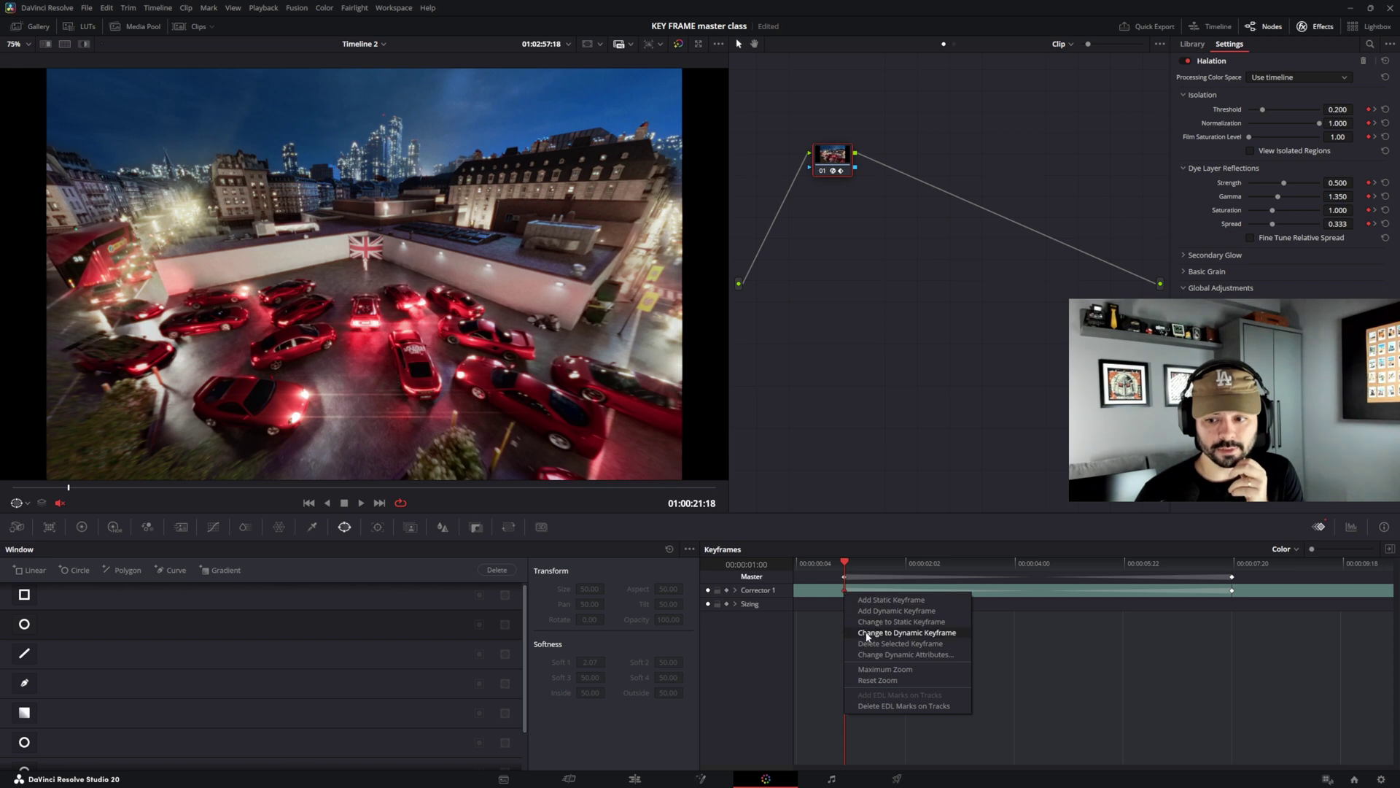
left_click(912, 654)
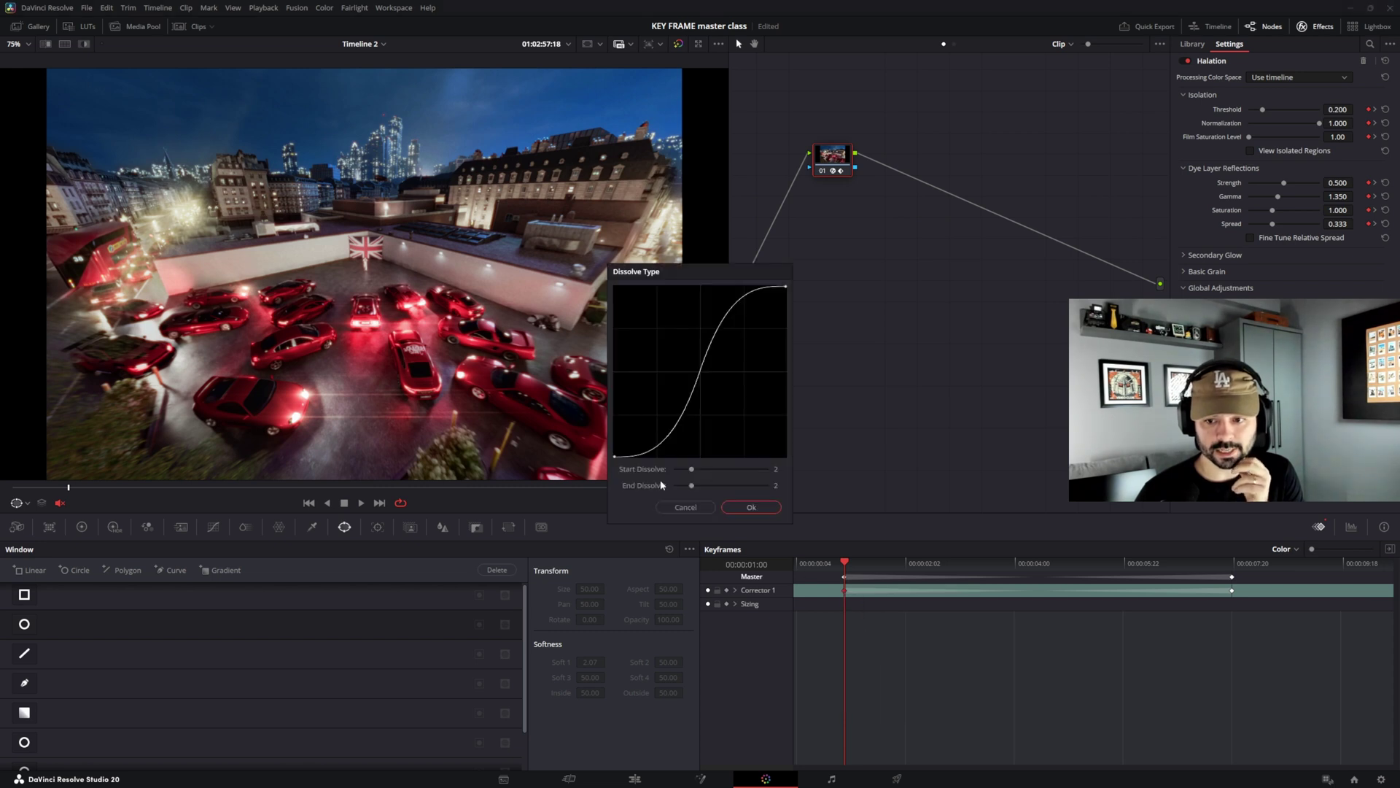
left_click_drag(688, 487, 687, 470)
left_click(751, 507)
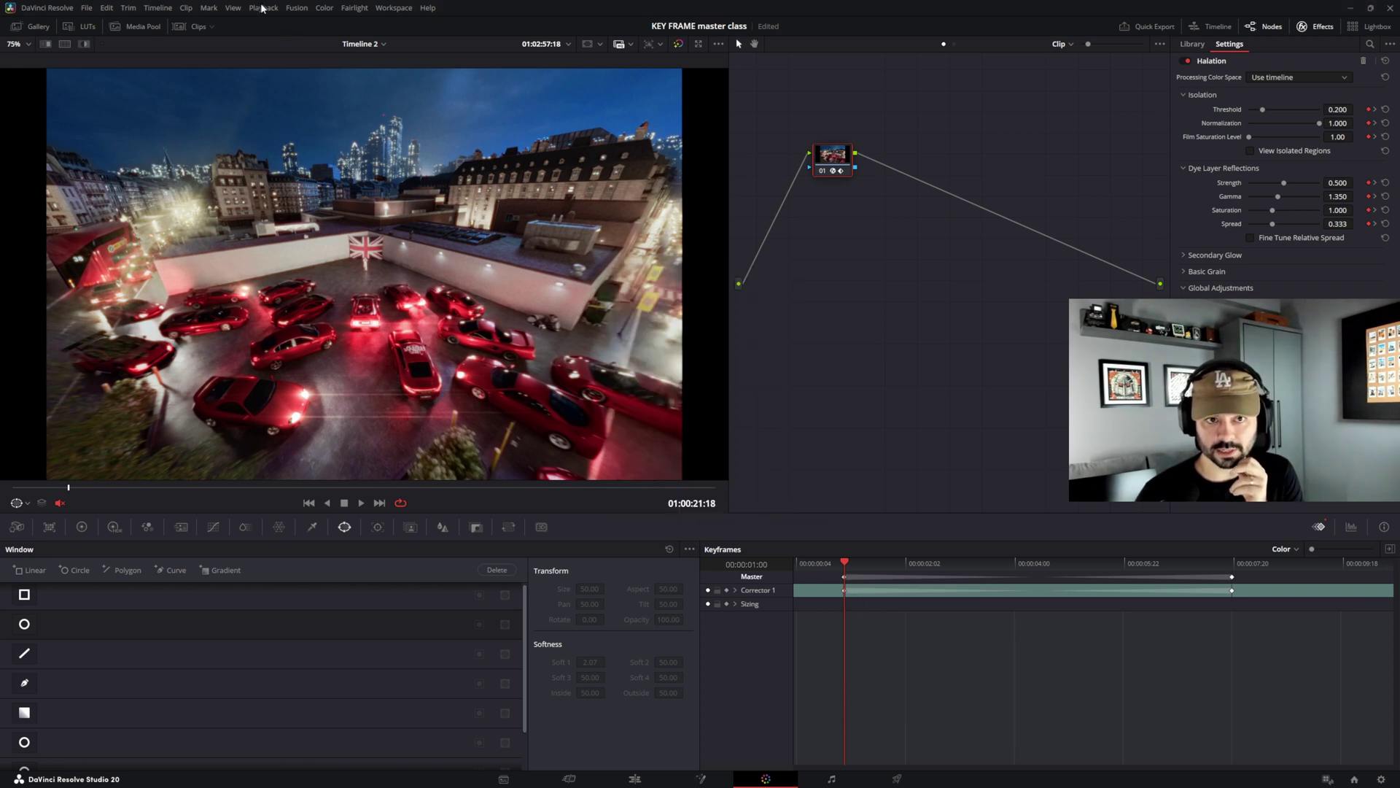
left_click(86, 7)
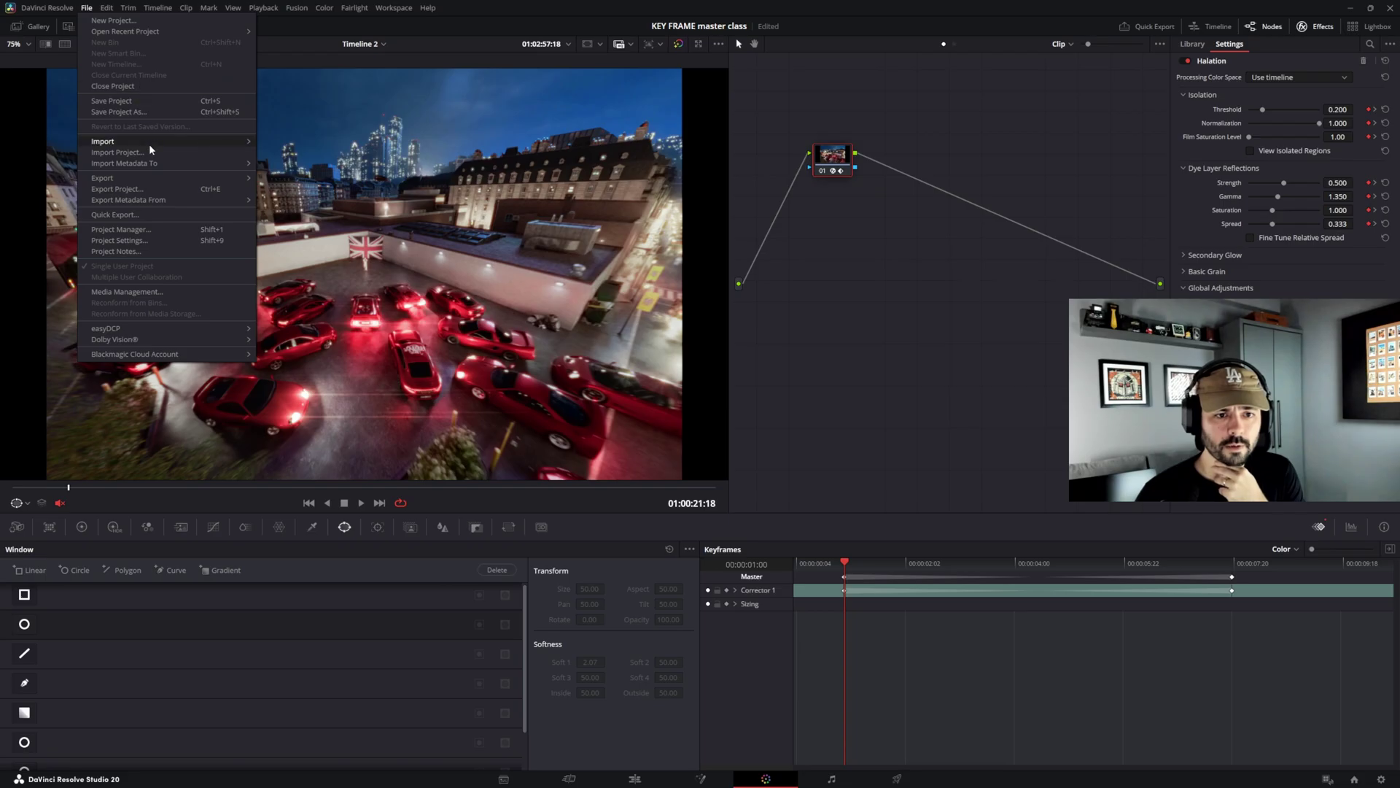
left_click(118, 240)
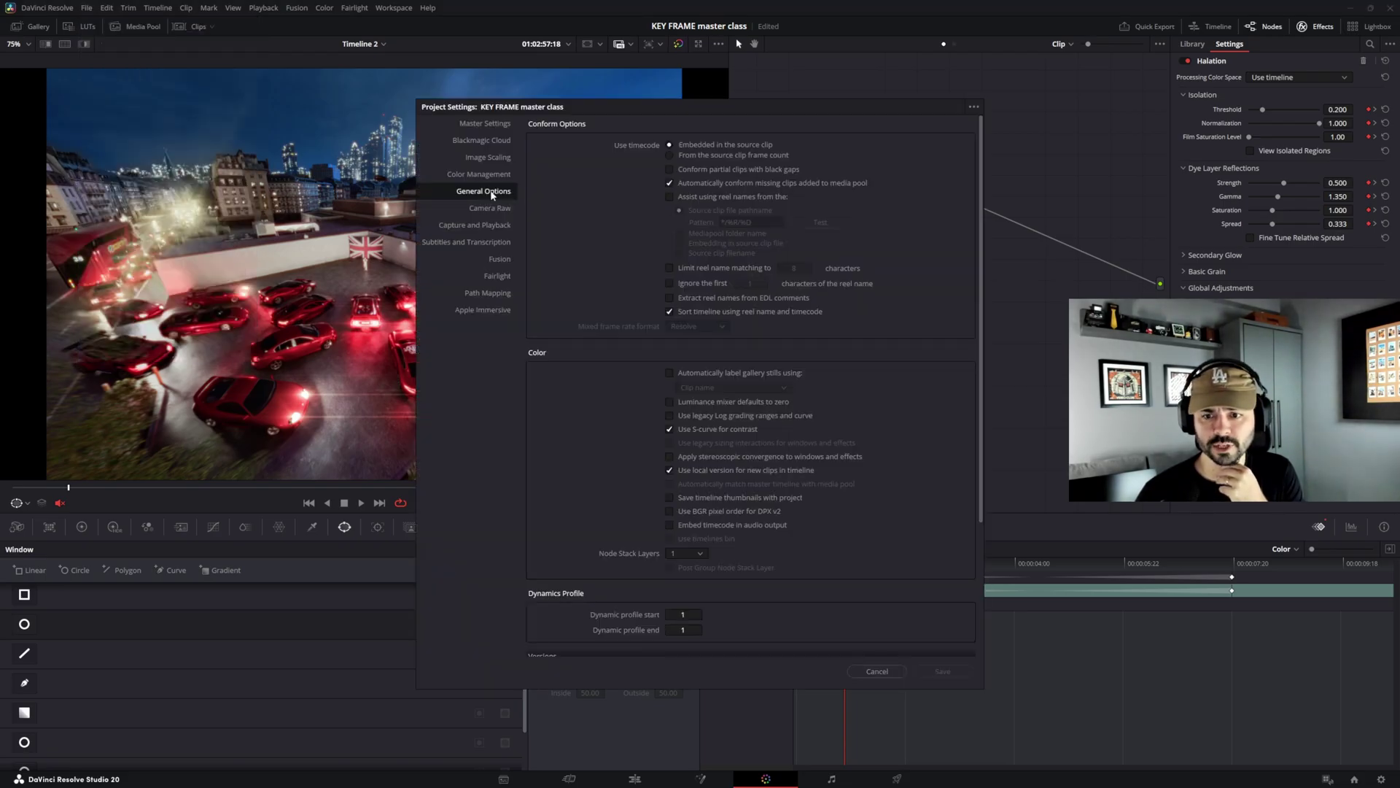
scroll(563, 417, "down", 3)
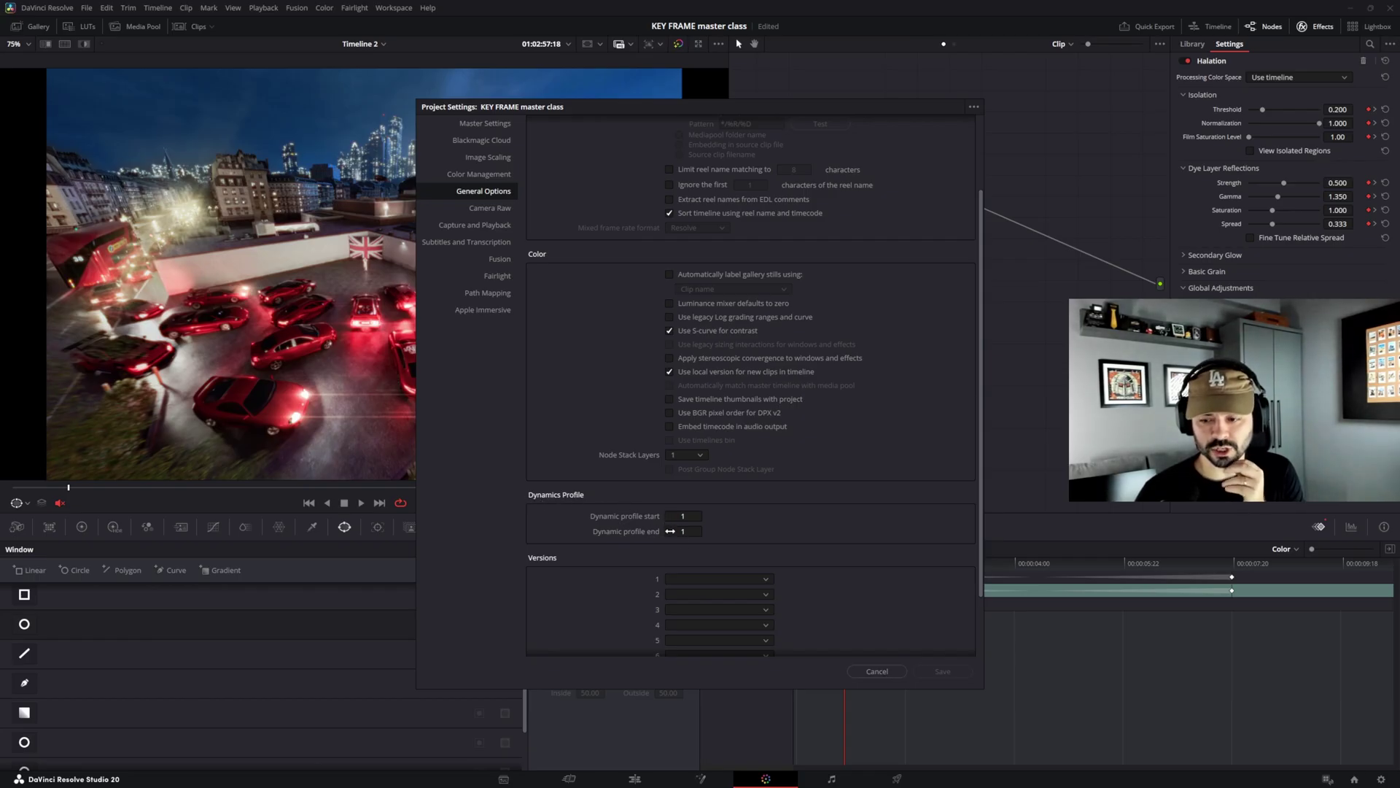
left_click(887, 670)
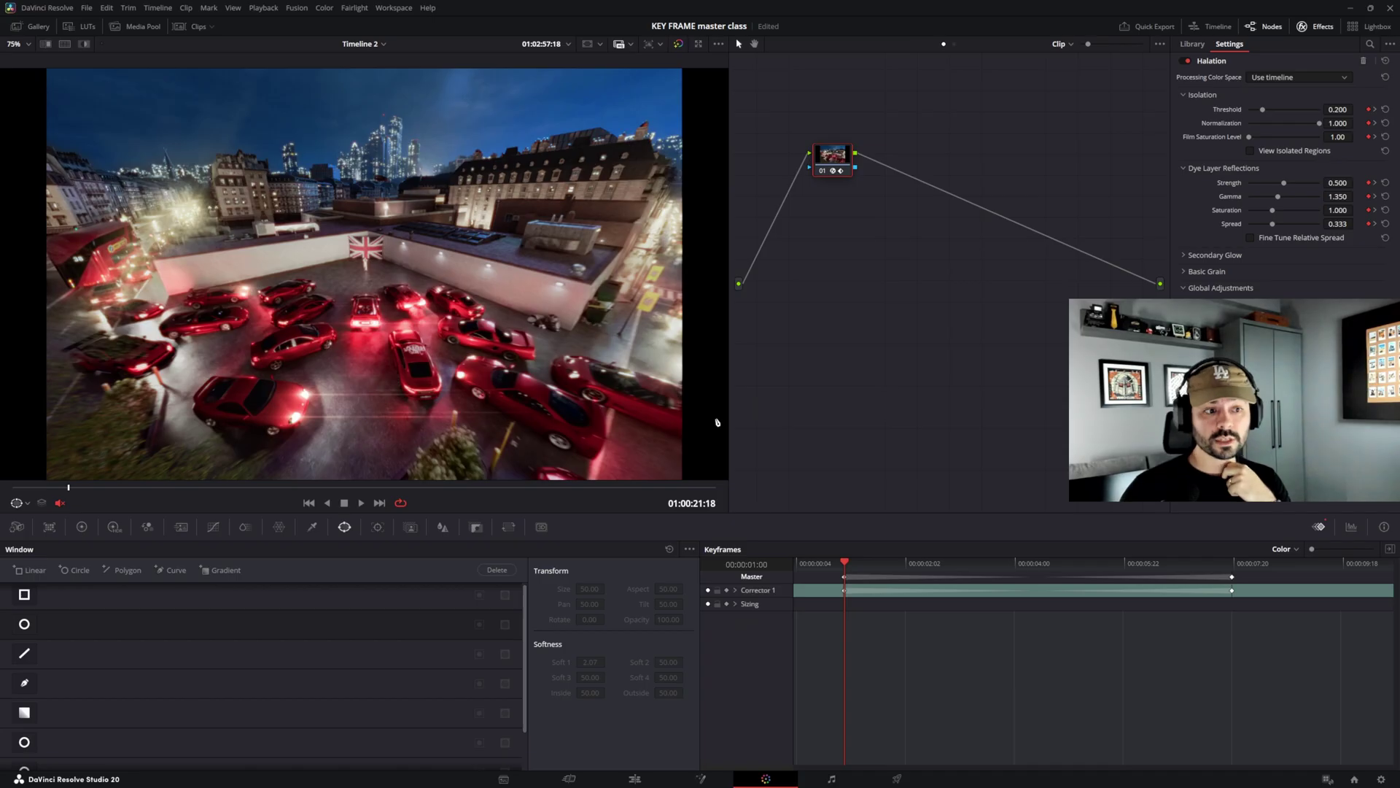
- Add serial node 02 after node 01 with Alt+S, rearrange the graph, and select node 02
key("alt+s")
left_click(865, 229)
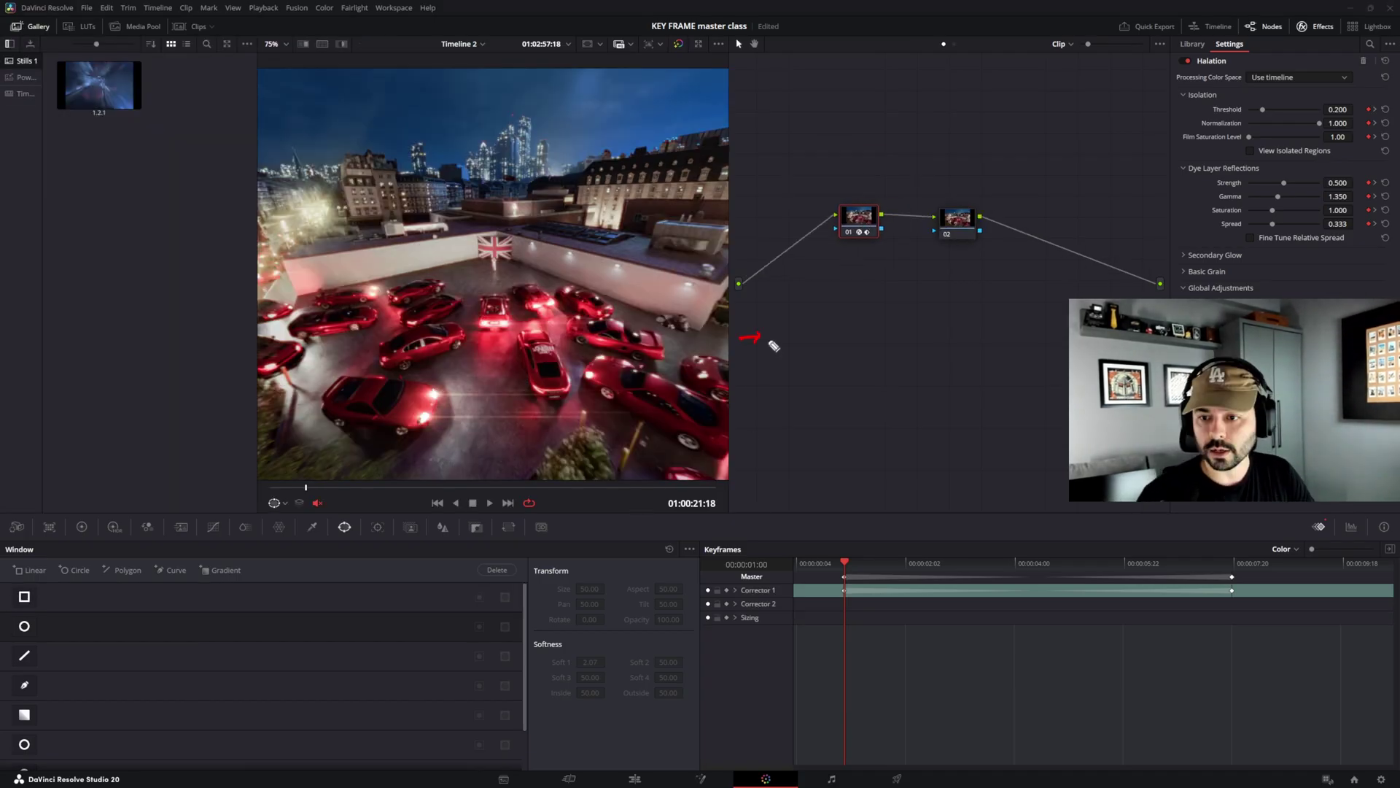
left_click_drag(773, 350, 964, 326)
left_click_drag(738, 380, 802, 386)
mouse_move(815, 371)
left_mouse_down()
mouse_move(818, 394)
mouse_move(942, 362)
left_mouse_up()
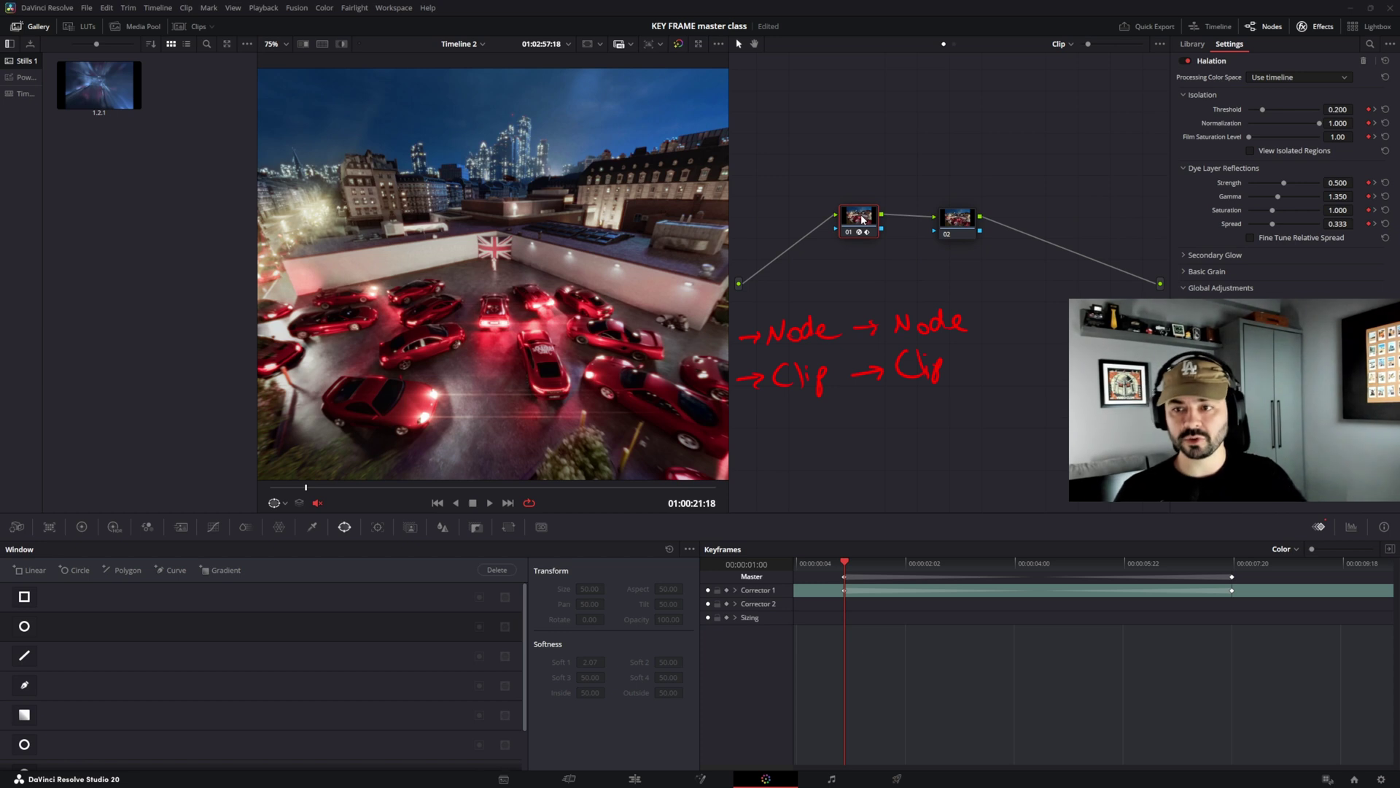
left_click(960, 225)
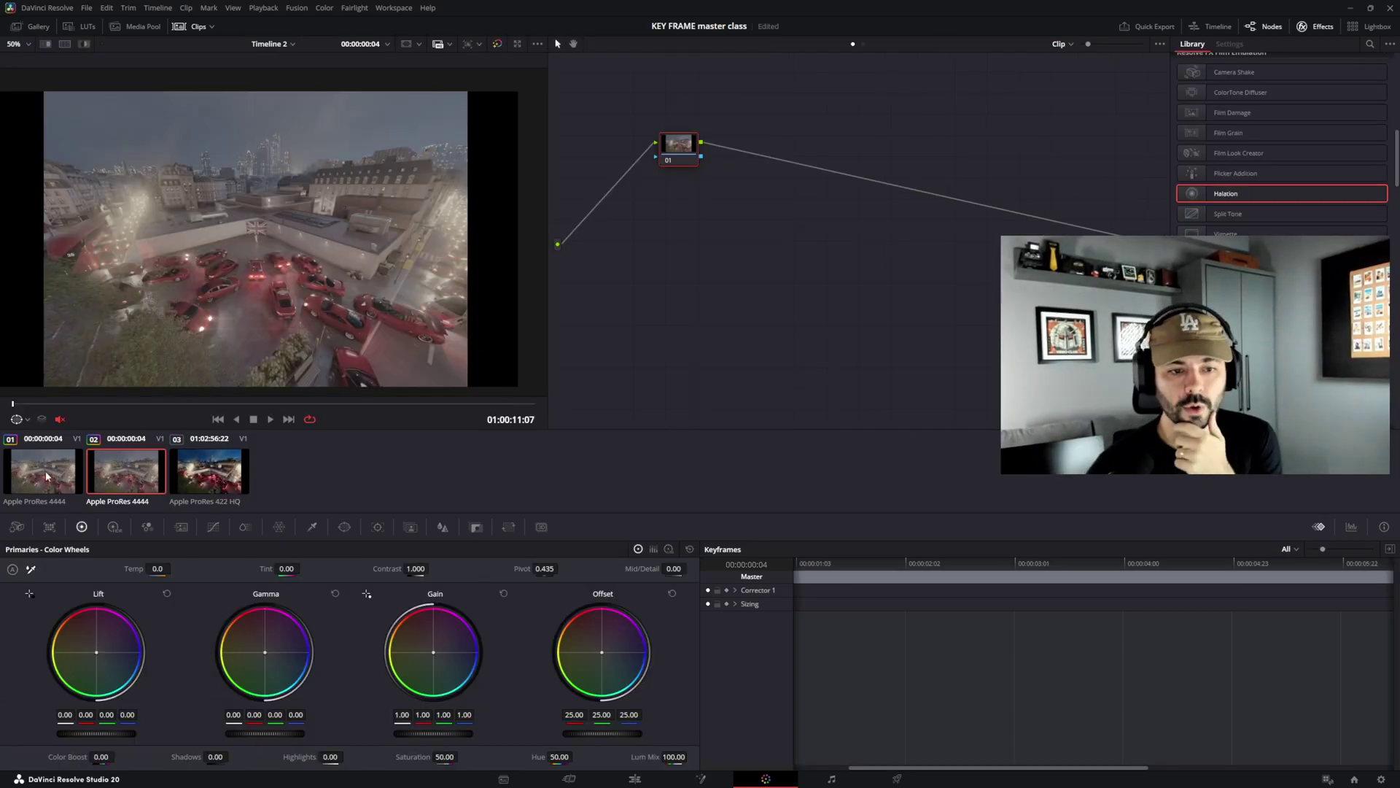
right_click(64, 435)
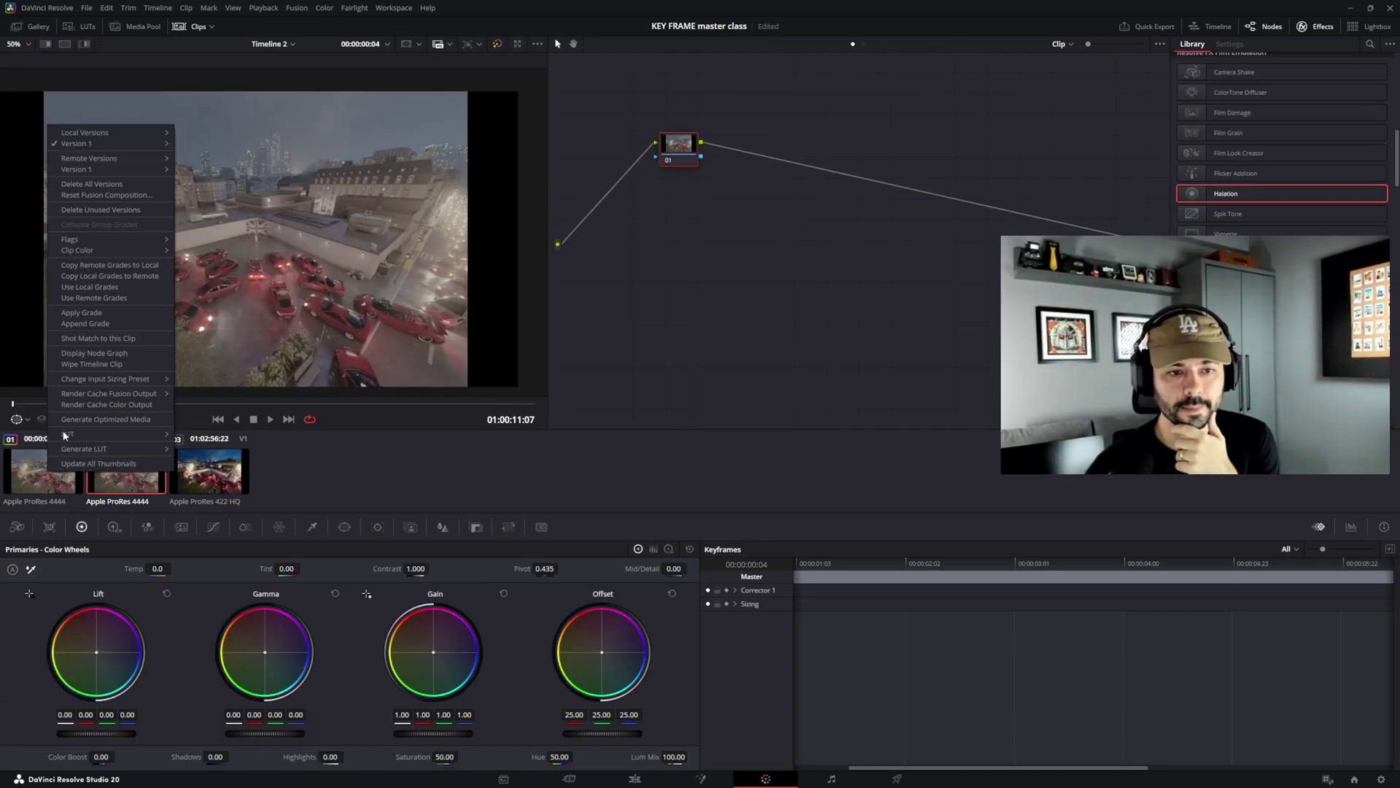
left_click(108, 314)
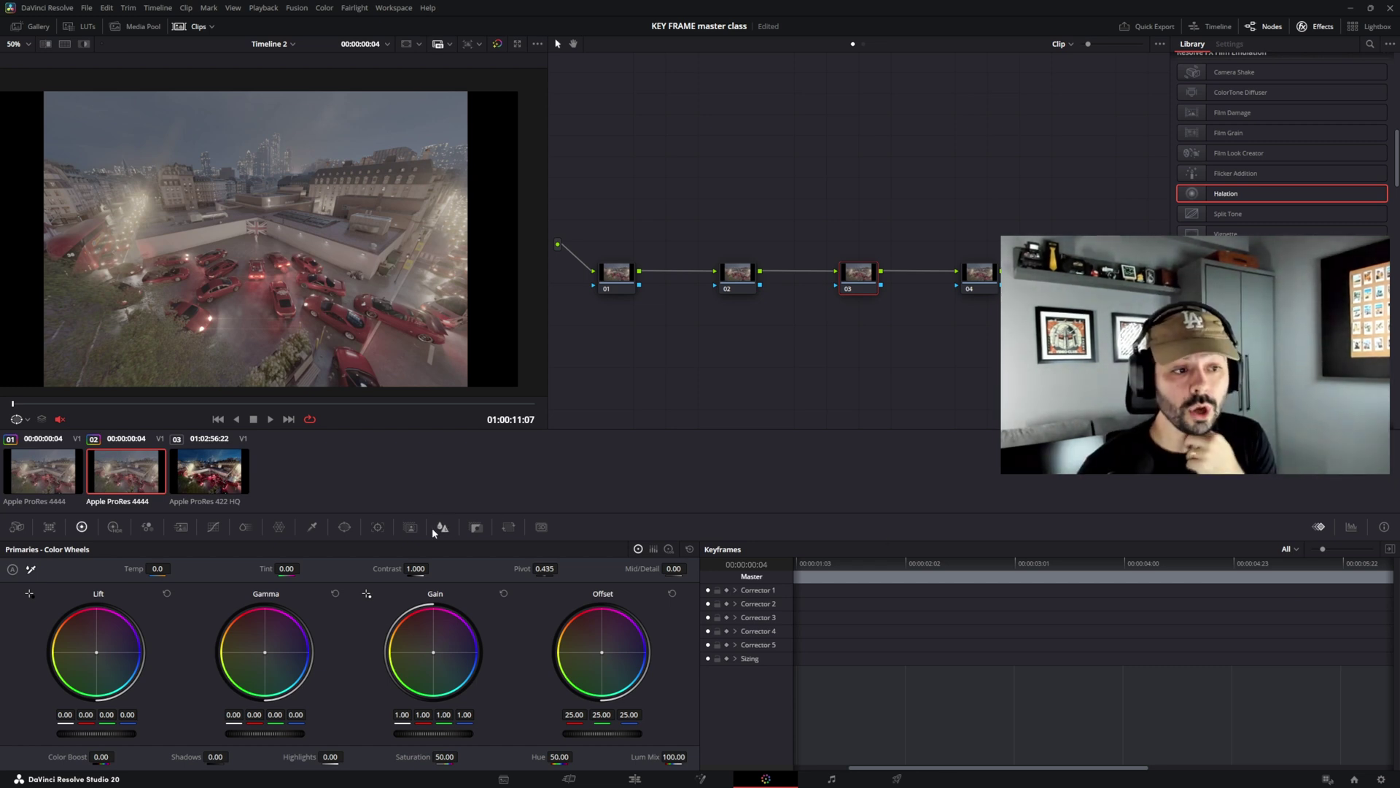
key("Up")
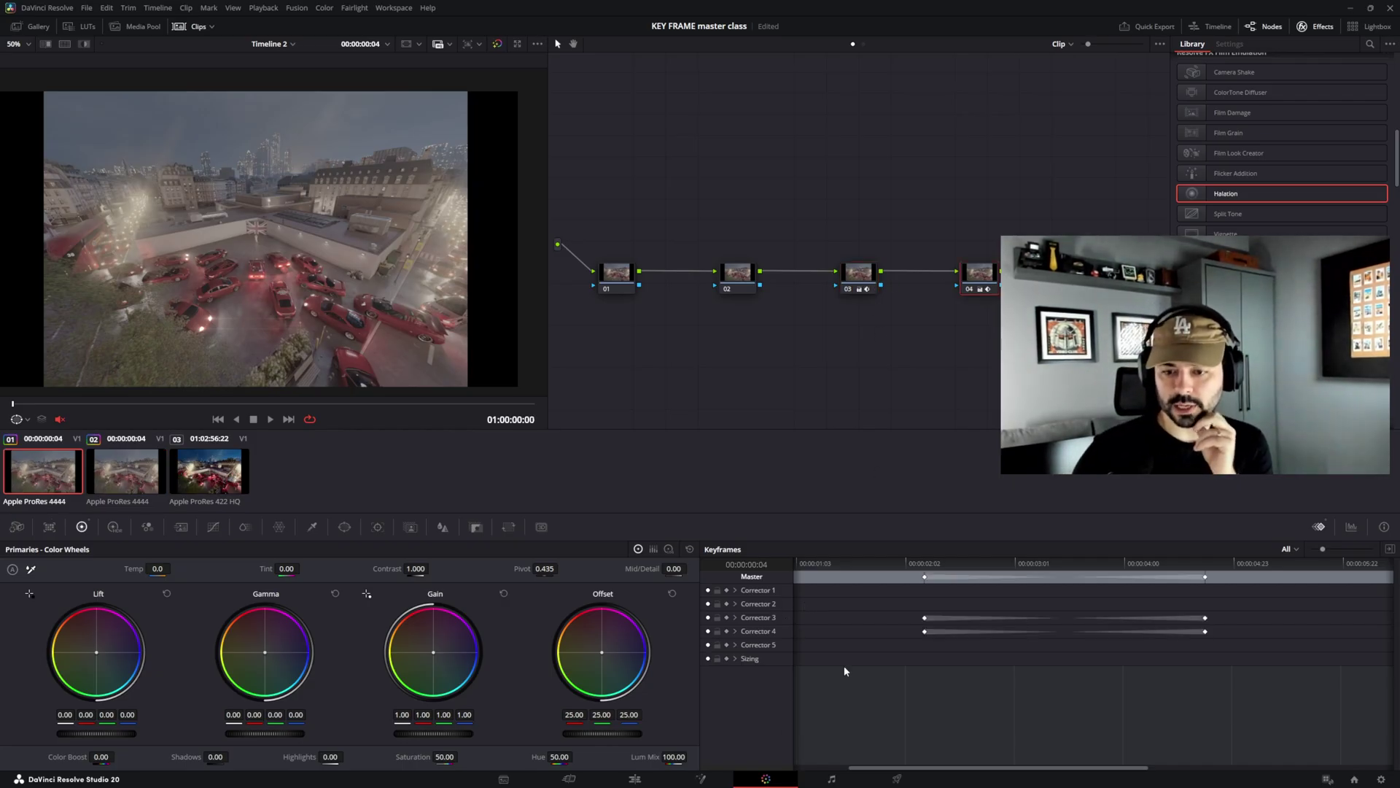
left_click(139, 487)
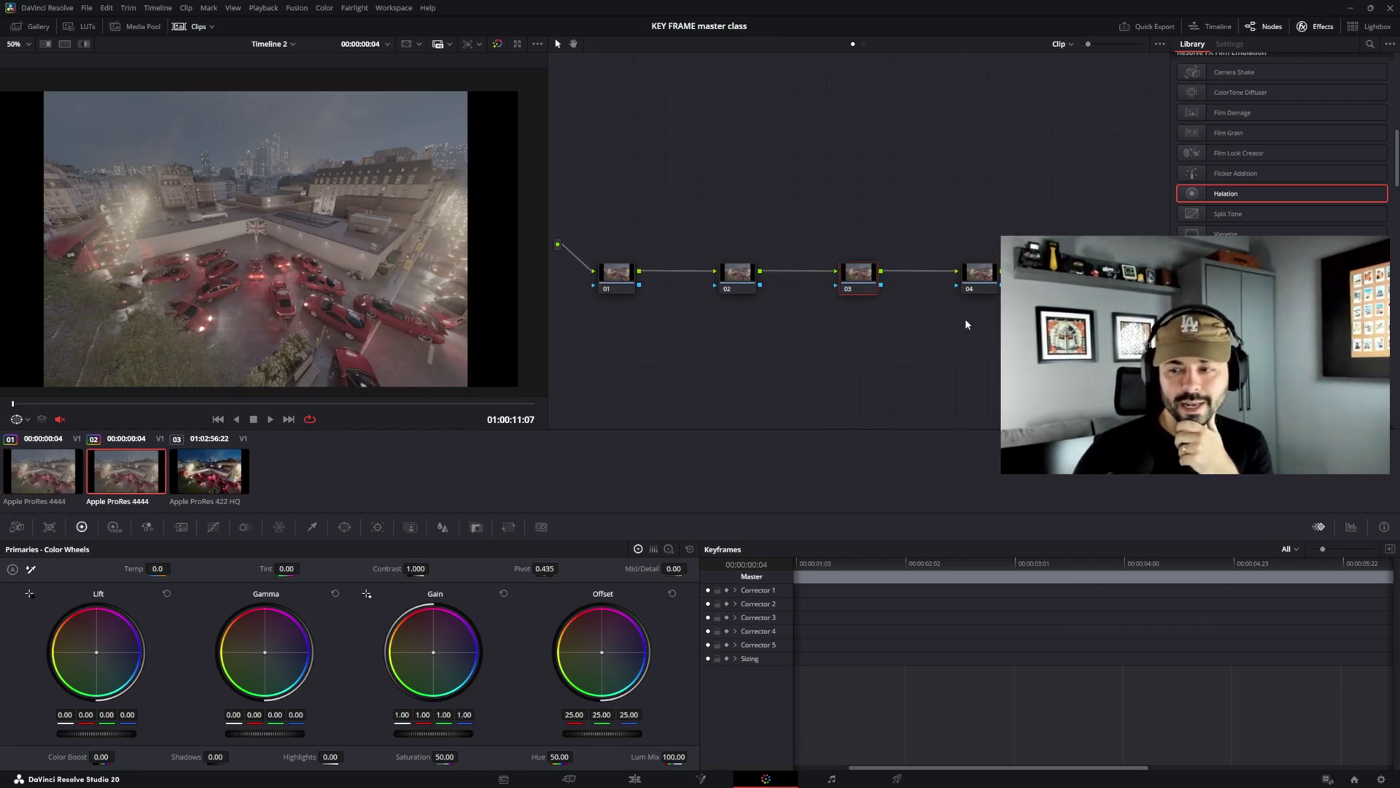
left_click_drag(1006, 312, 715, 239)
- Delete the copied nodes and append clip 01's keyframed grade to clip 02
key("Delete")
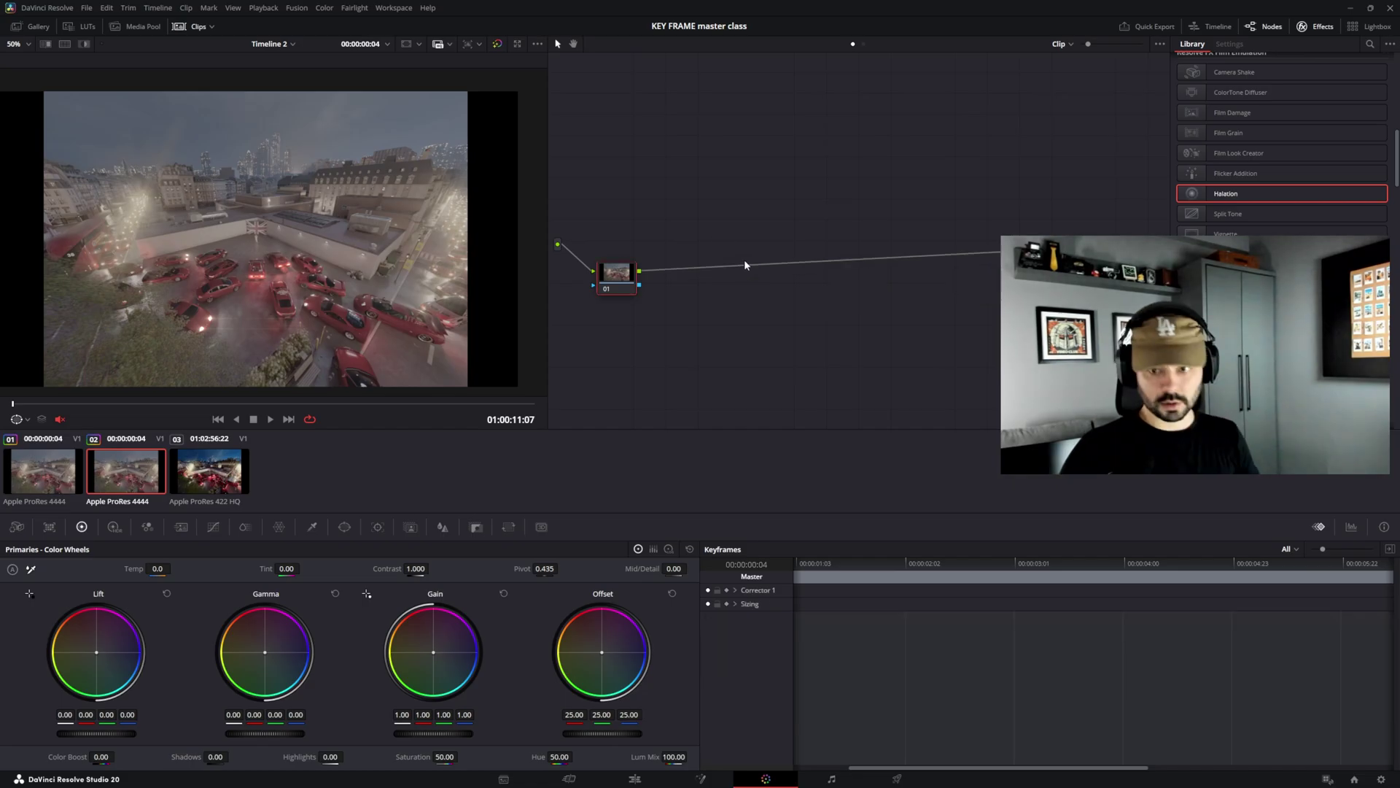
key("ctrl+z")
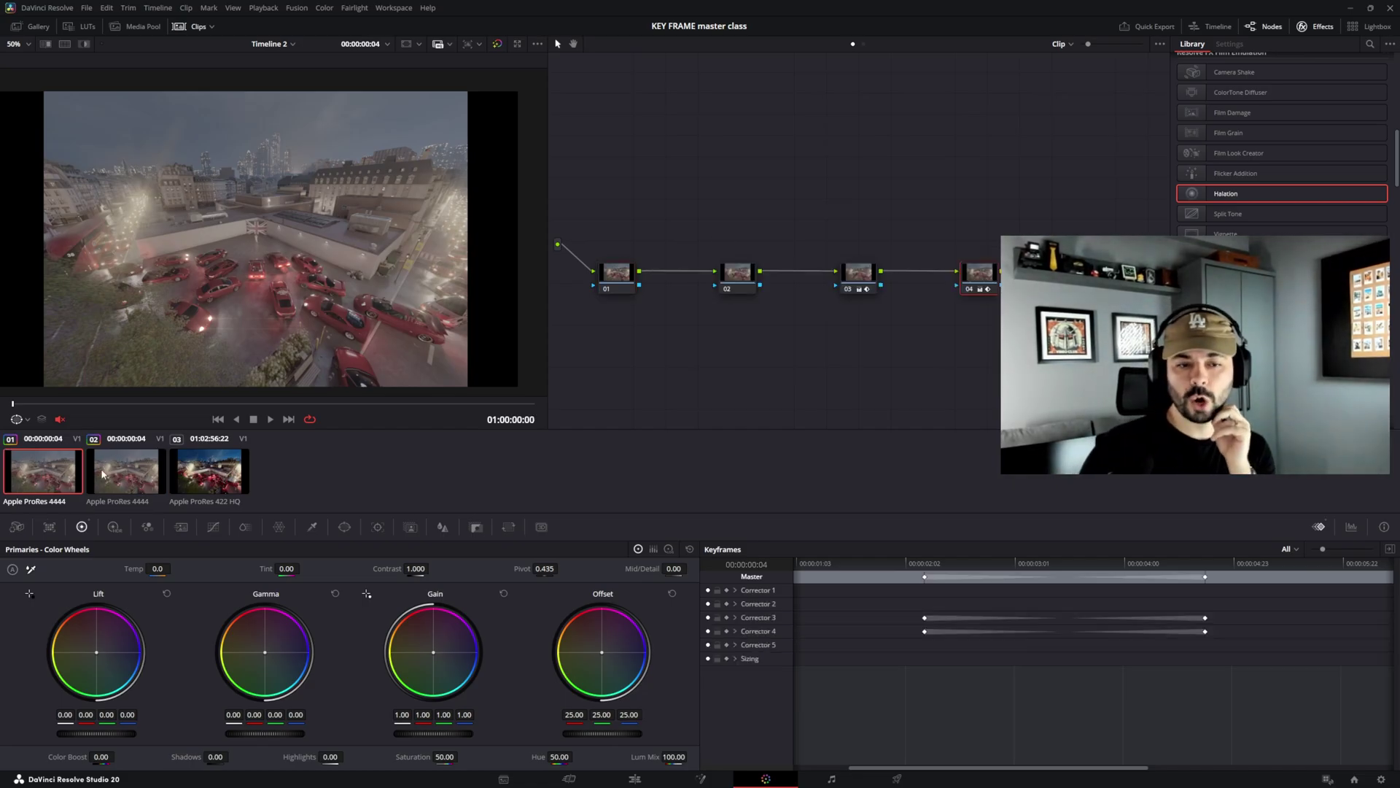
key("ctrl+shift+z")
right_click(68, 470)
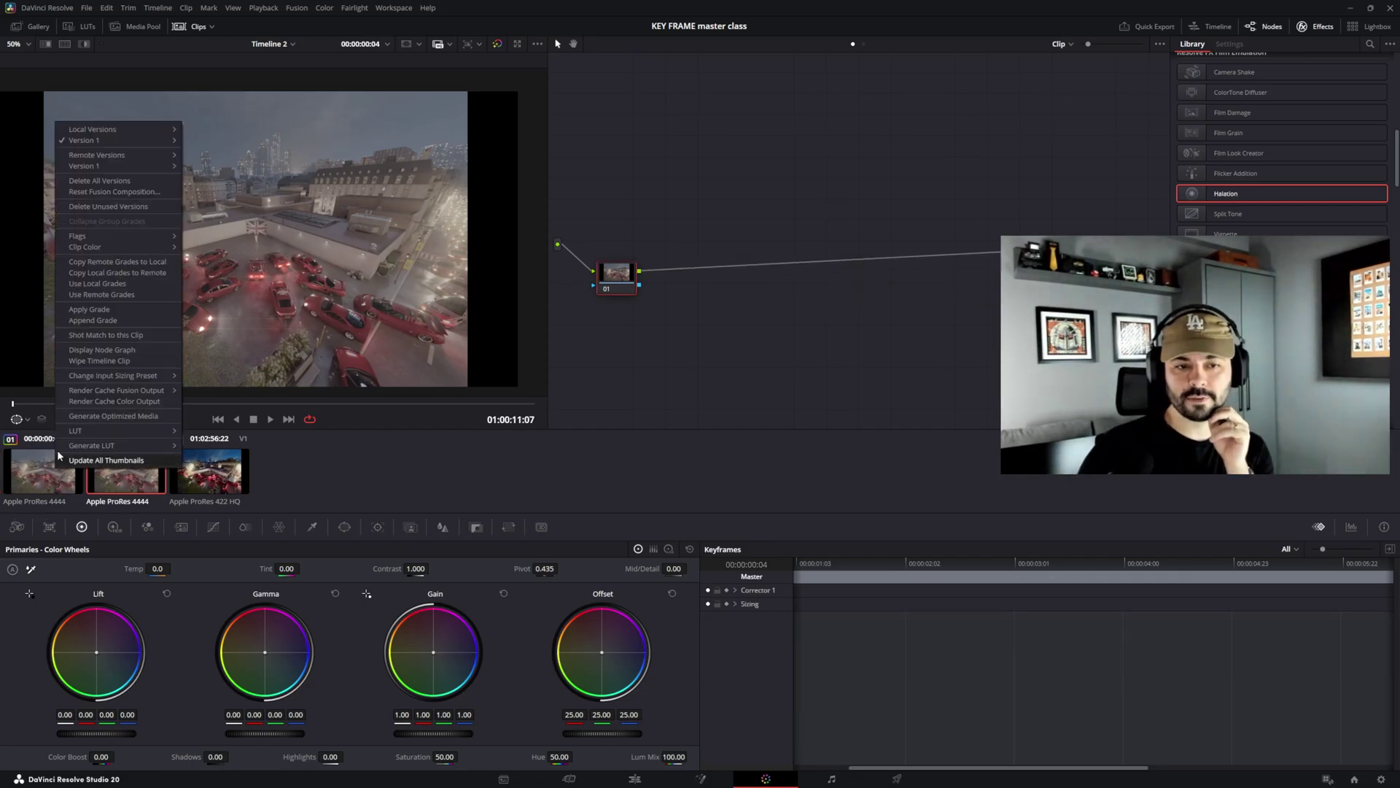
left_click(93, 320)
- Remove clip 02's original node, clean up the node graph, and shift the Master keyframes earlier
key("Delete")
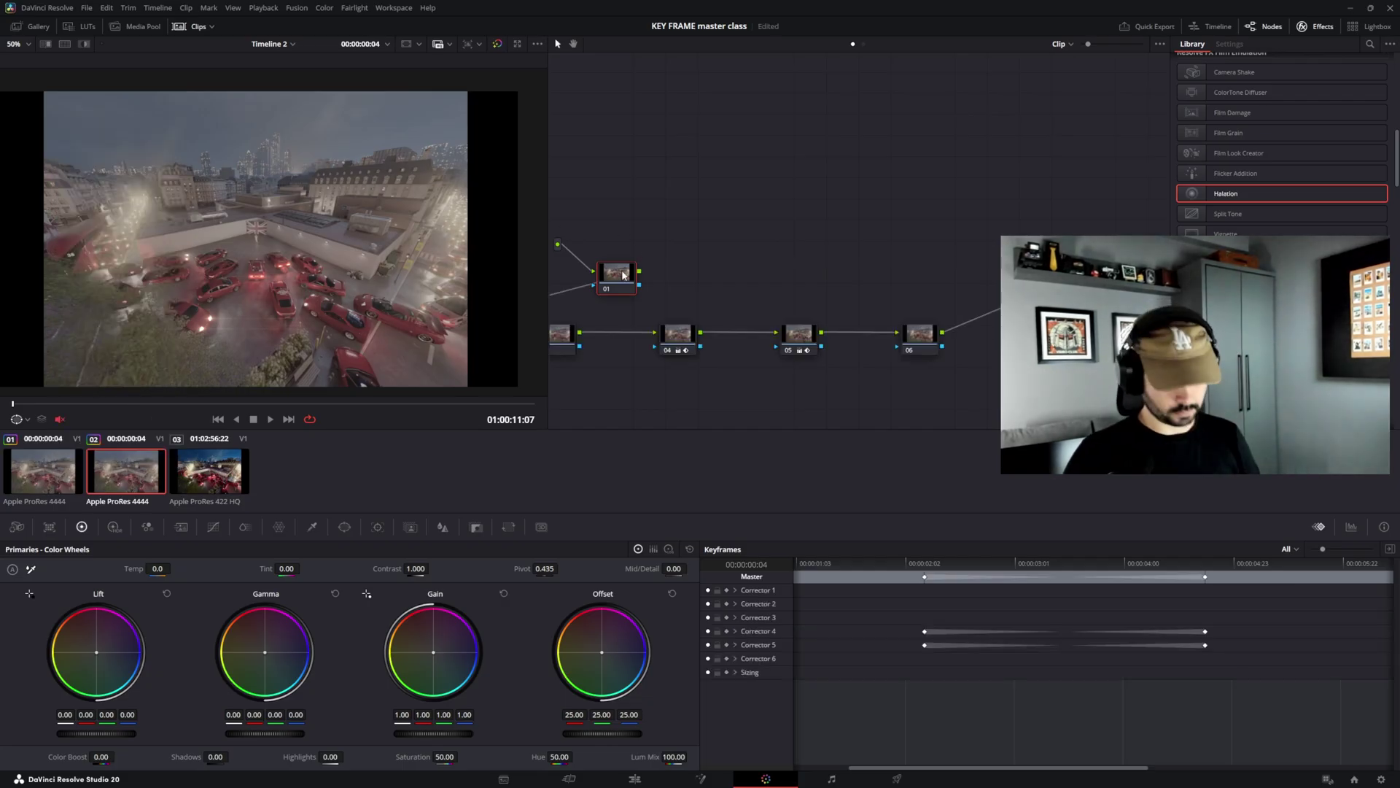
right_click(666, 235)
left_click(689, 365)
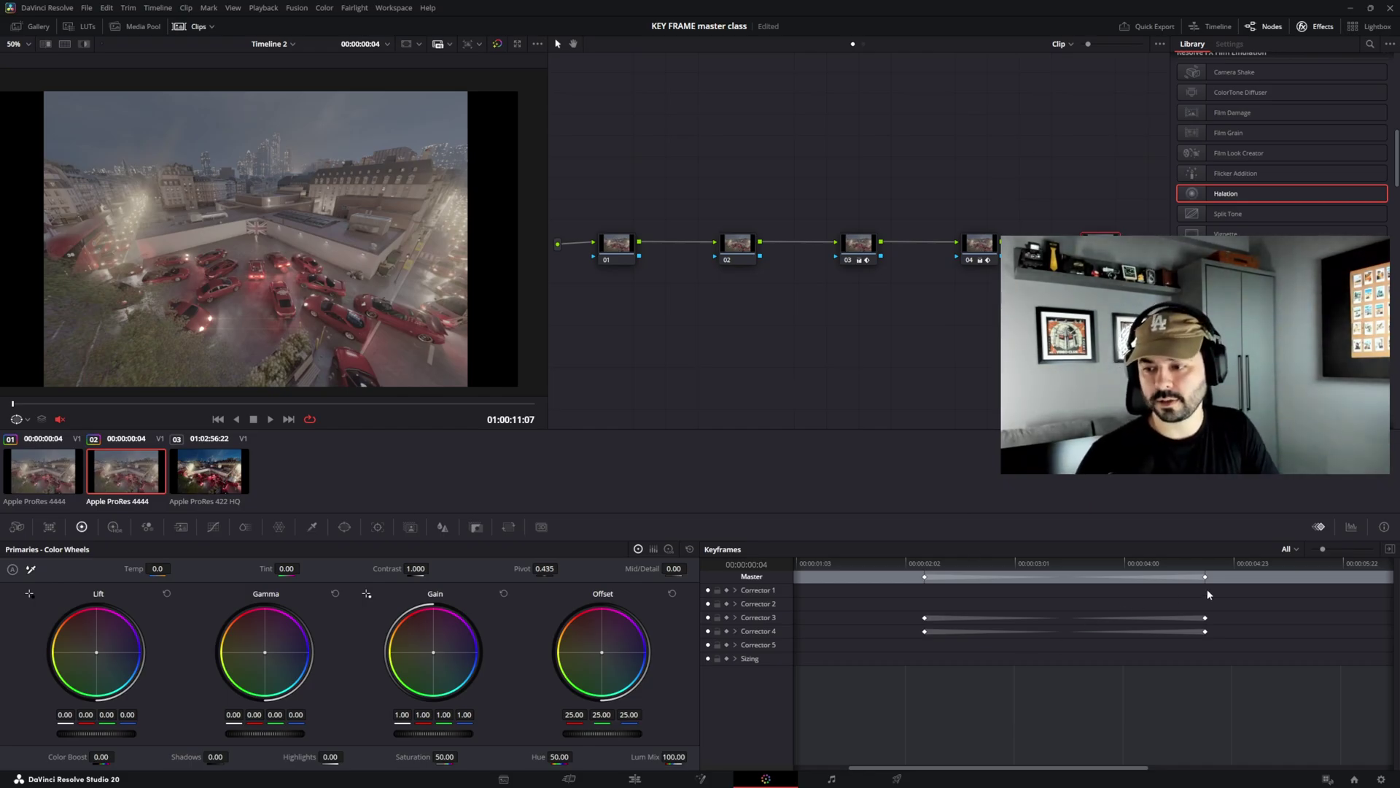
left_click_drag(1206, 589, 823, 579)
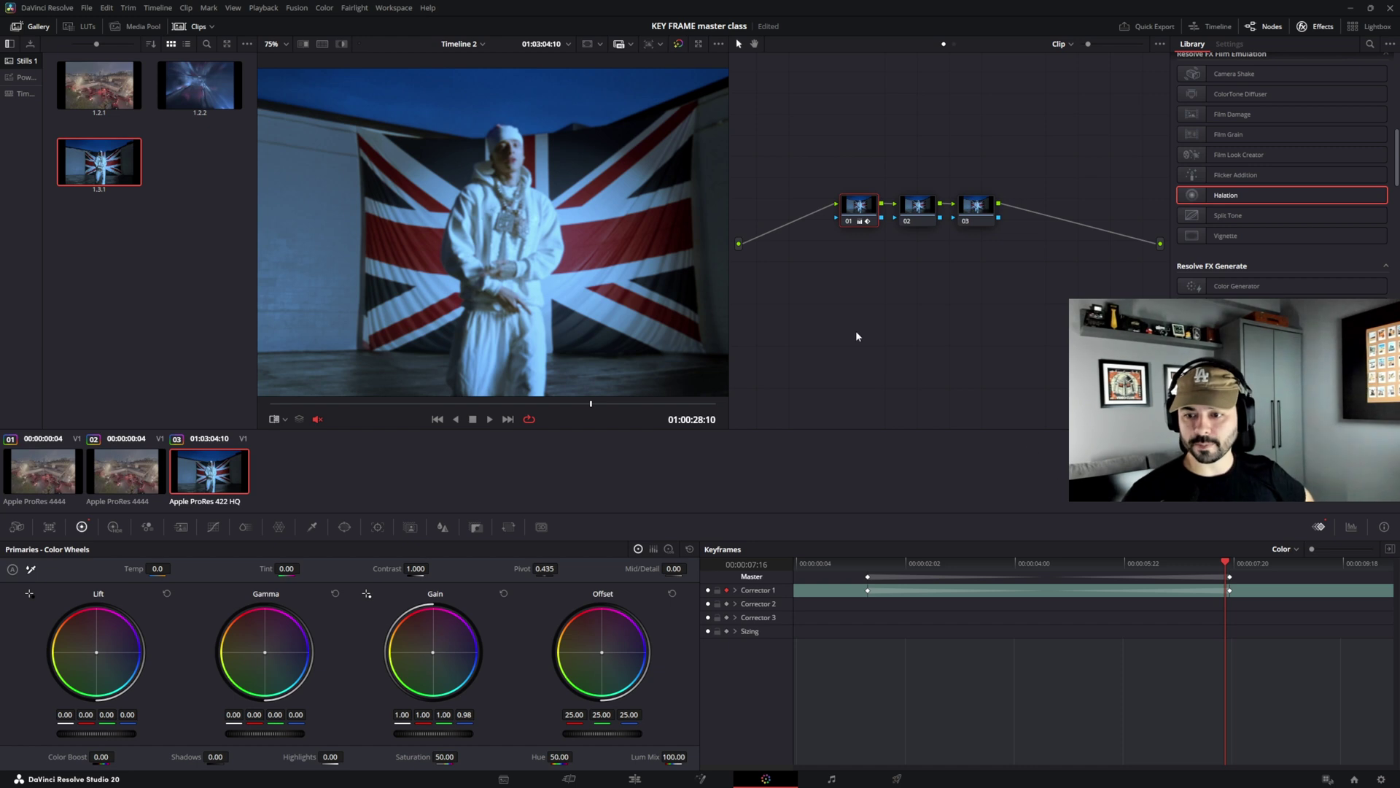
- Delete all the clip's nodes and restore them by applying still 1.3.1's grade
left_click_drag(1072, 258, 813, 189)
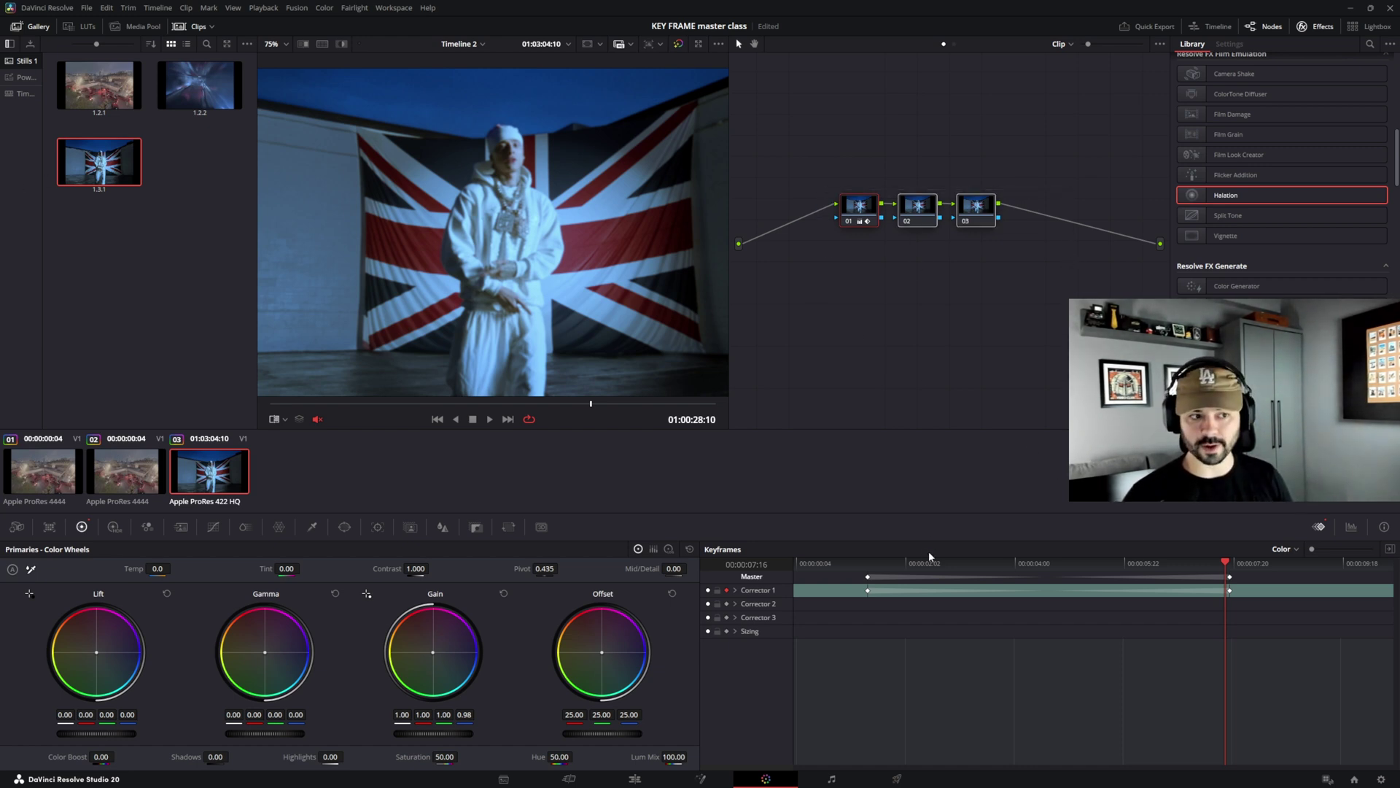
key("Delete")
right_click(136, 177)
left_click(134, 187)
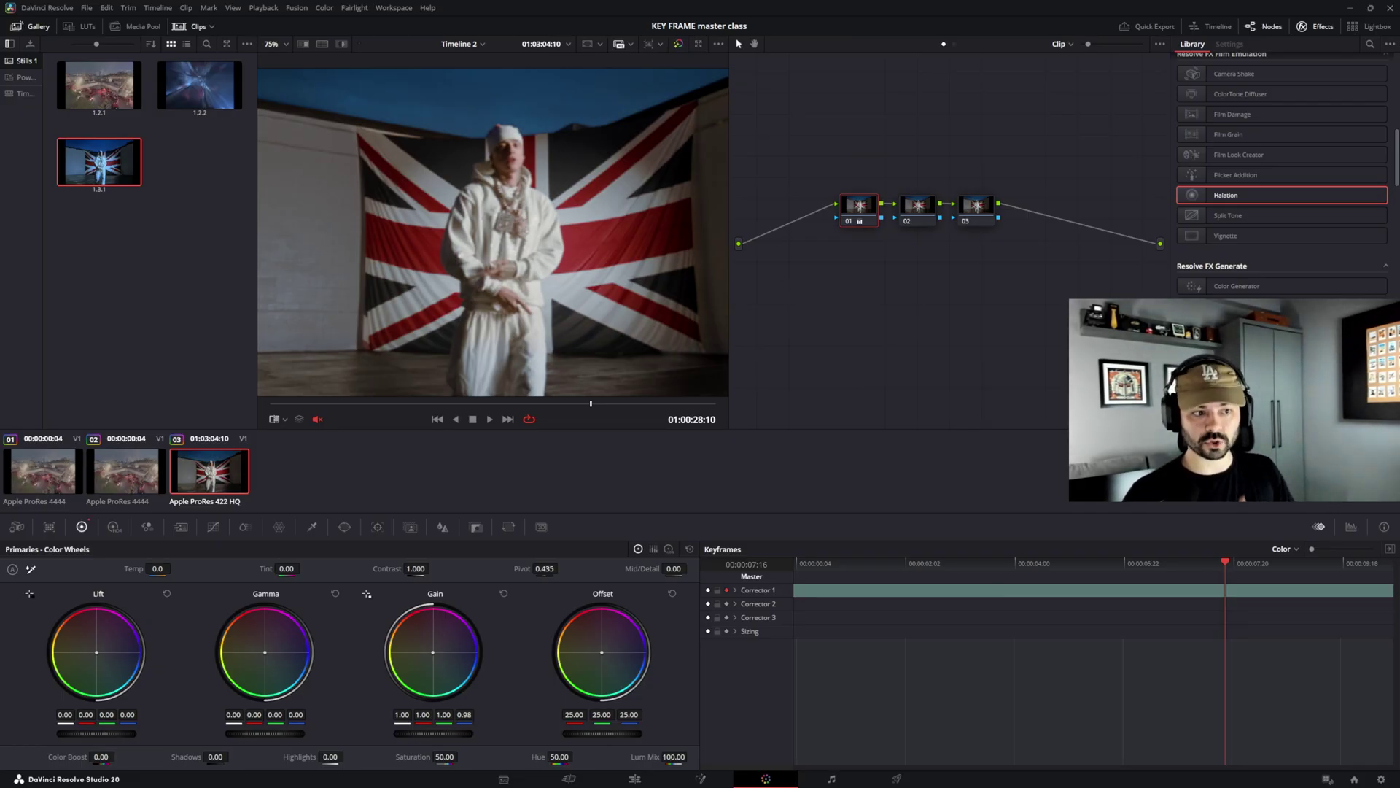
- Apply still 1.3.1's grade with keyframes aligned to source timecode, then hide the gallery
right_click(169, 272)
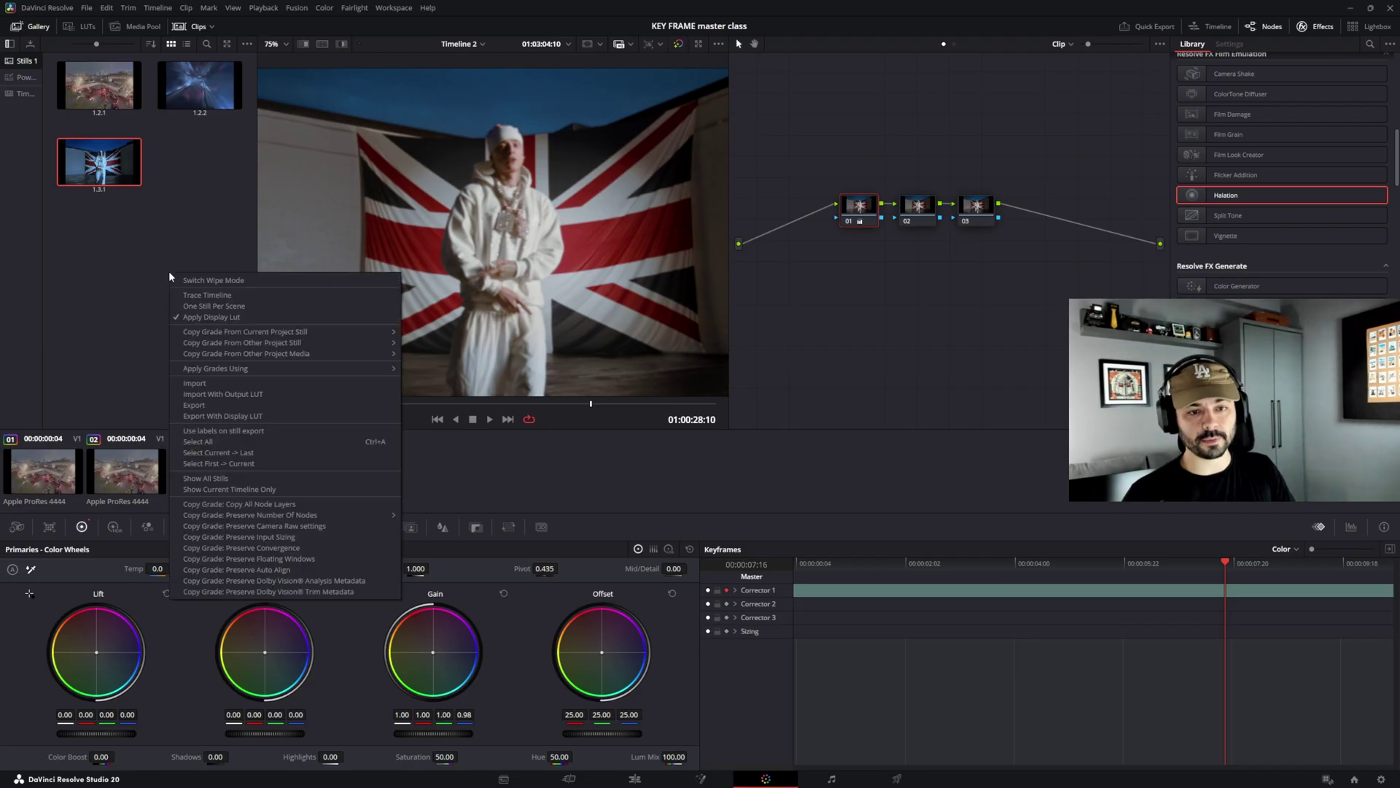
right_click(145, 252)
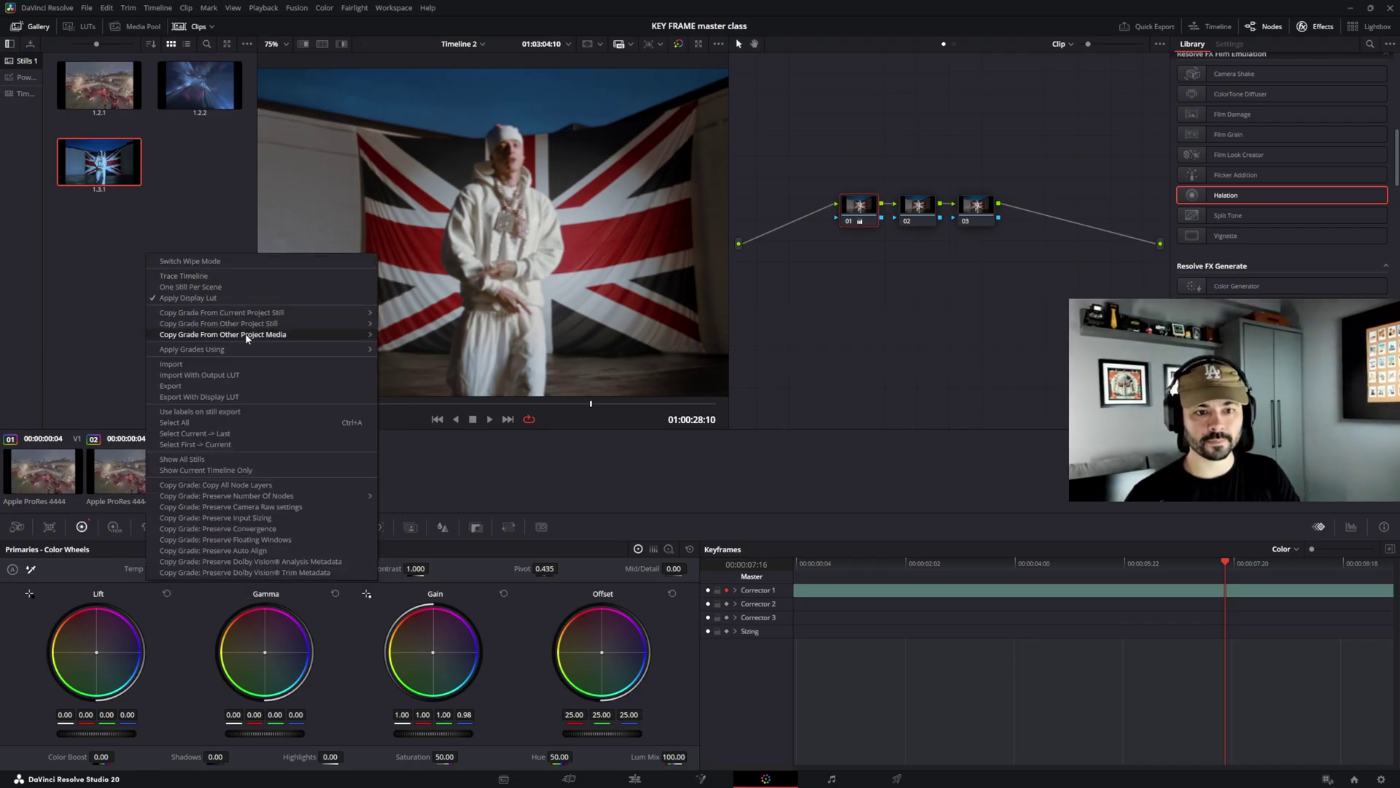
mouse_move(245, 349)
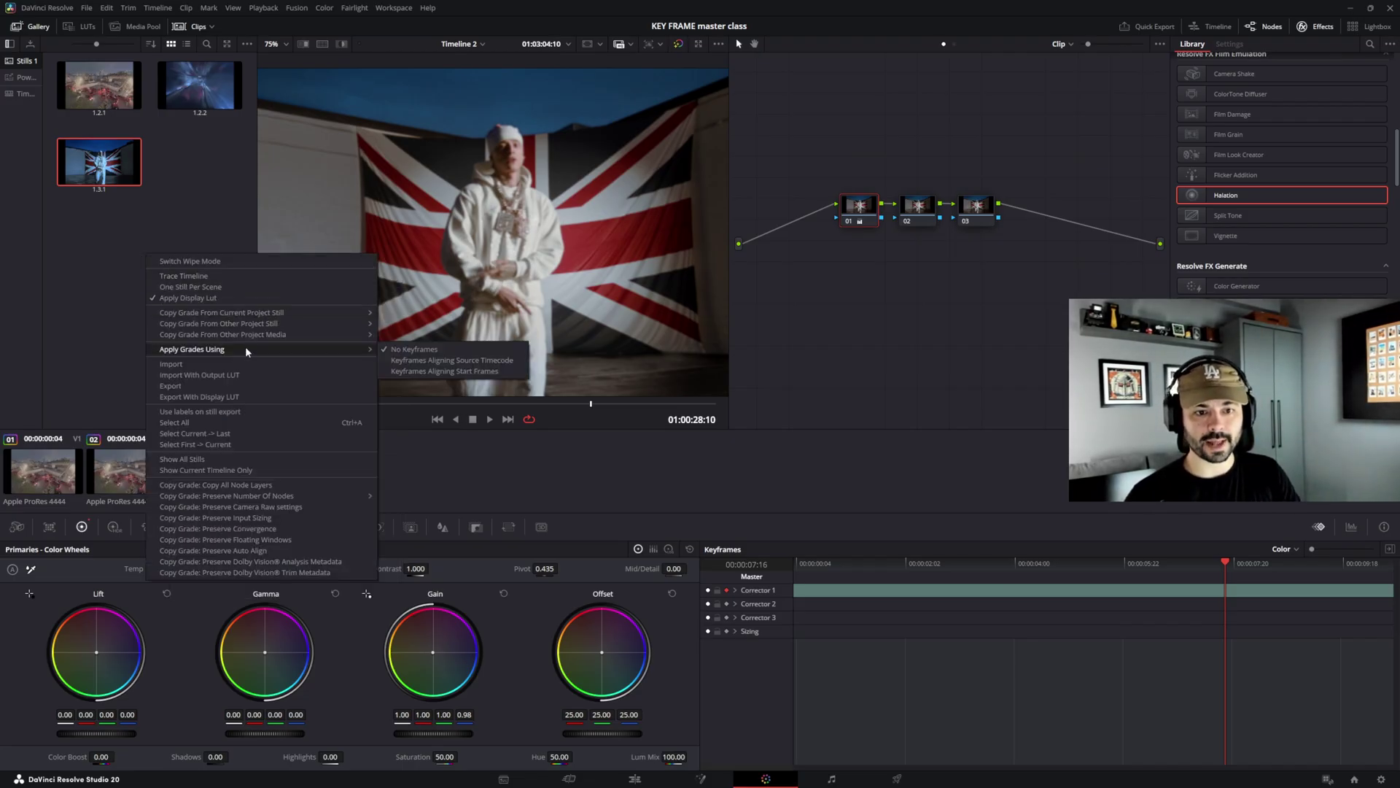
left_click(476, 362)
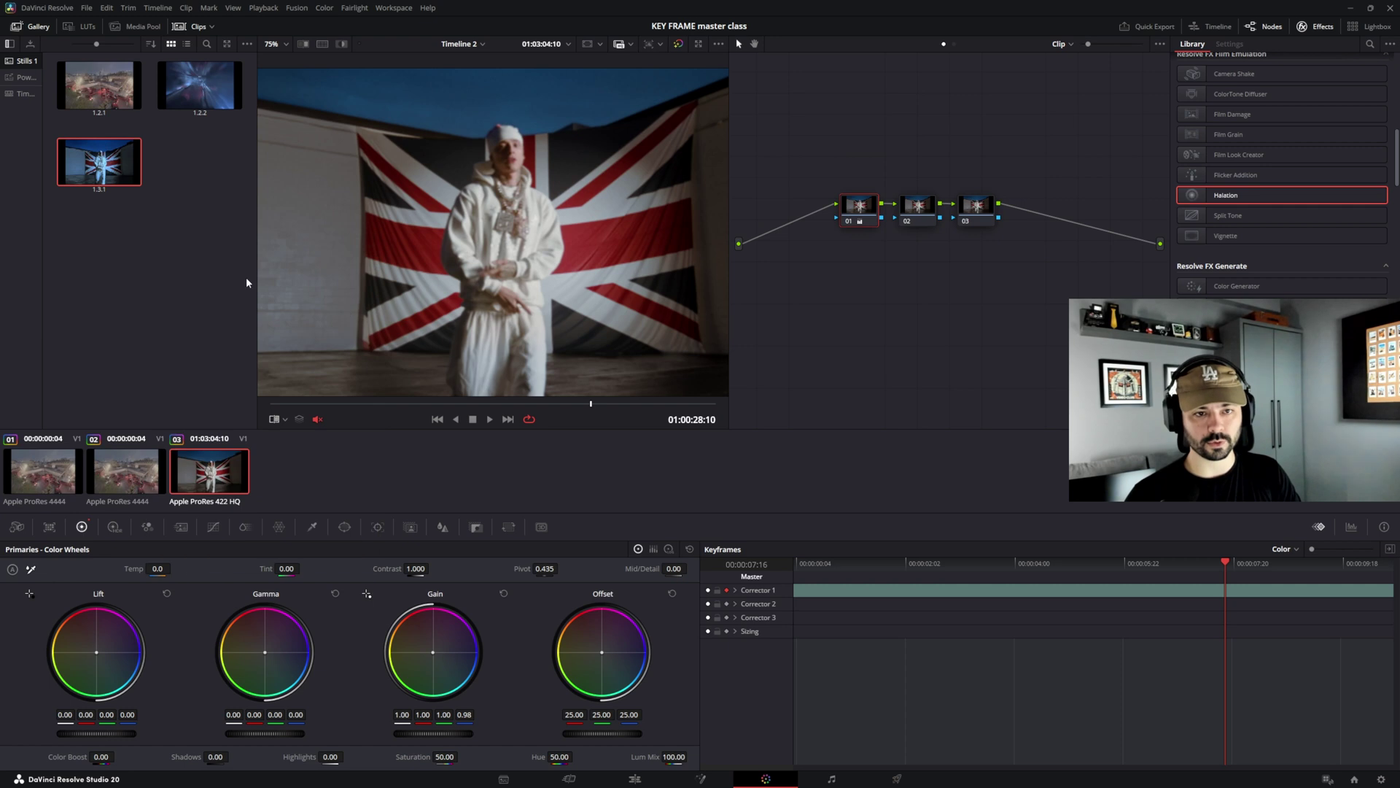
right_click(115, 169)
left_click(146, 200)
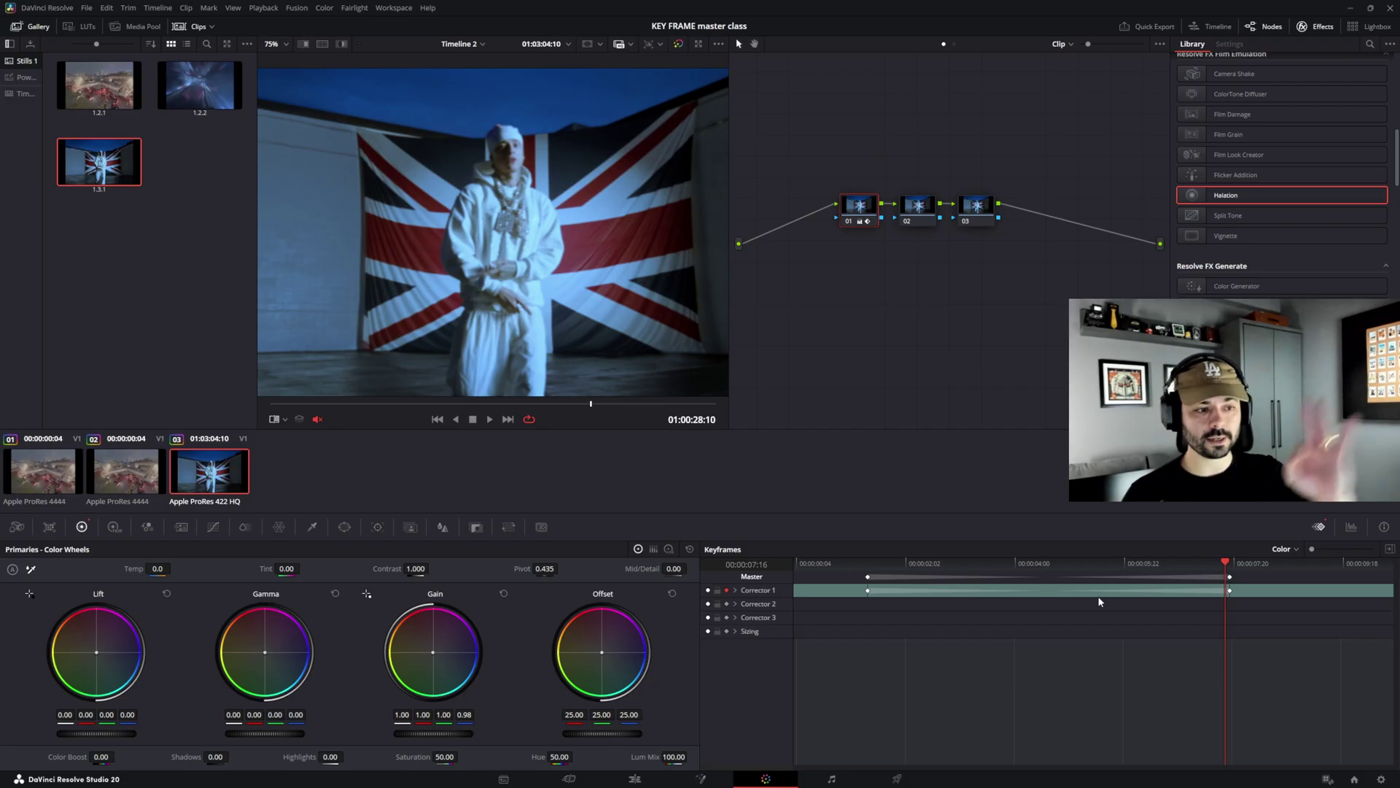
left_click(32, 26)
key("Up")
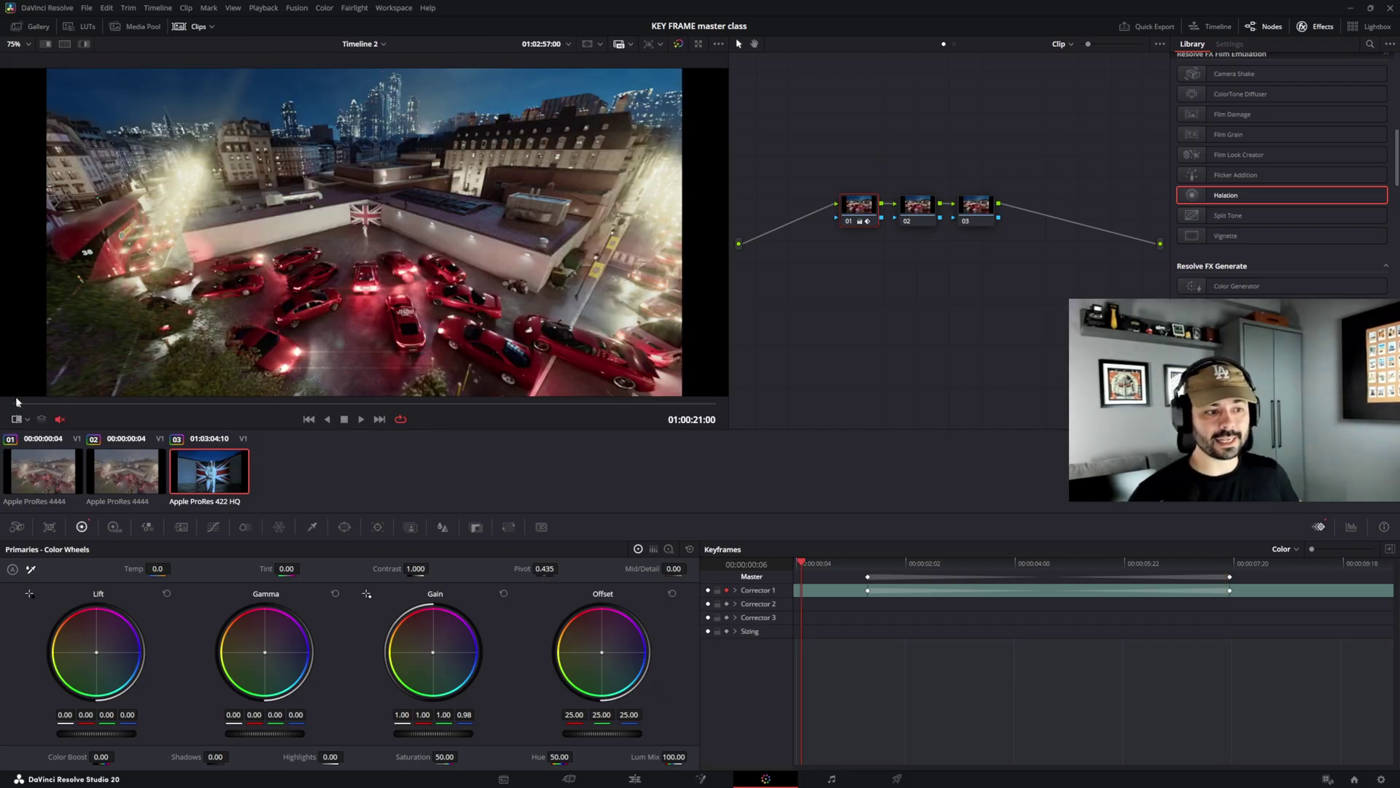
- Reset node 01's grade, clearing its blue cast and Corrector 1 keyframes, and scrub to review
left_click_drag(18, 405, 510, 381)
right_click(875, 207)
left_click(908, 314)
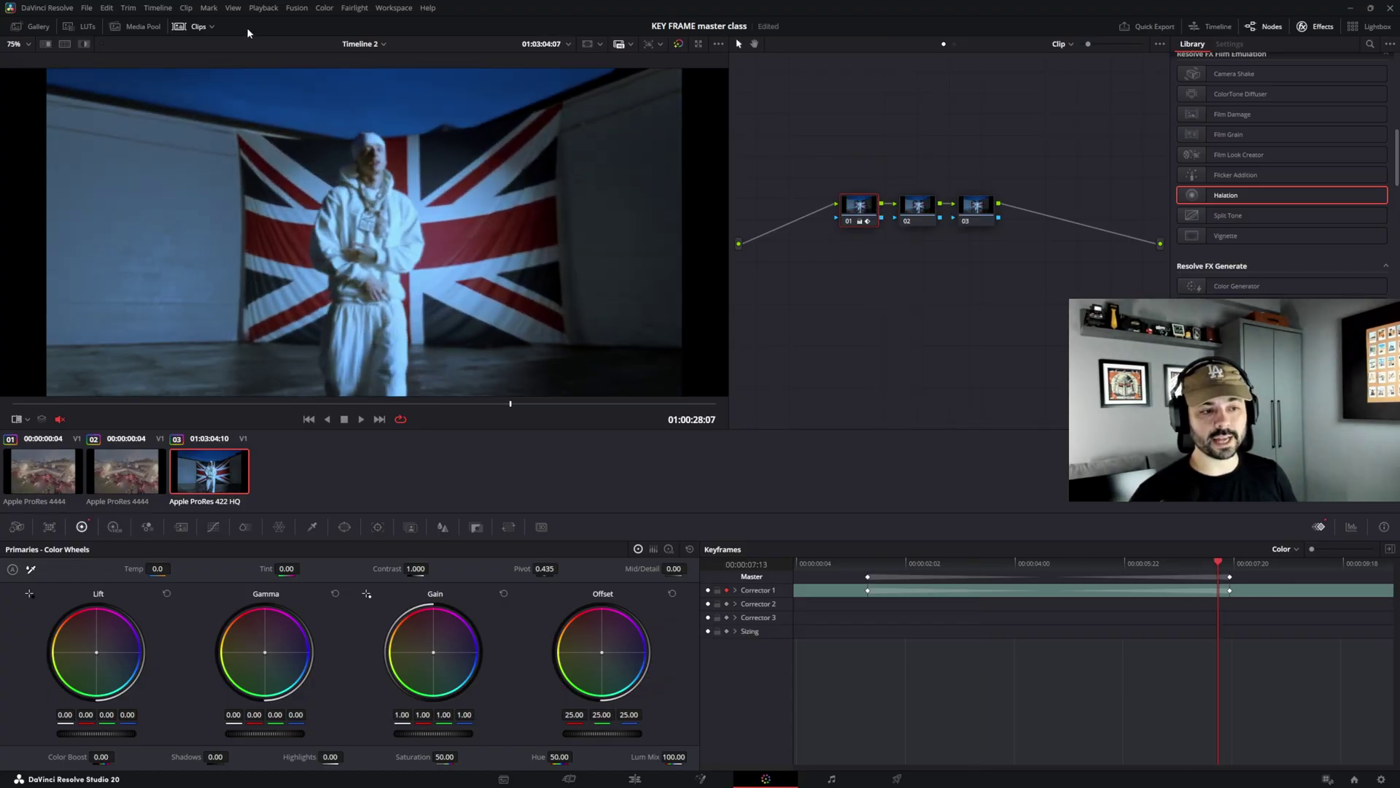
key("shift+Home")
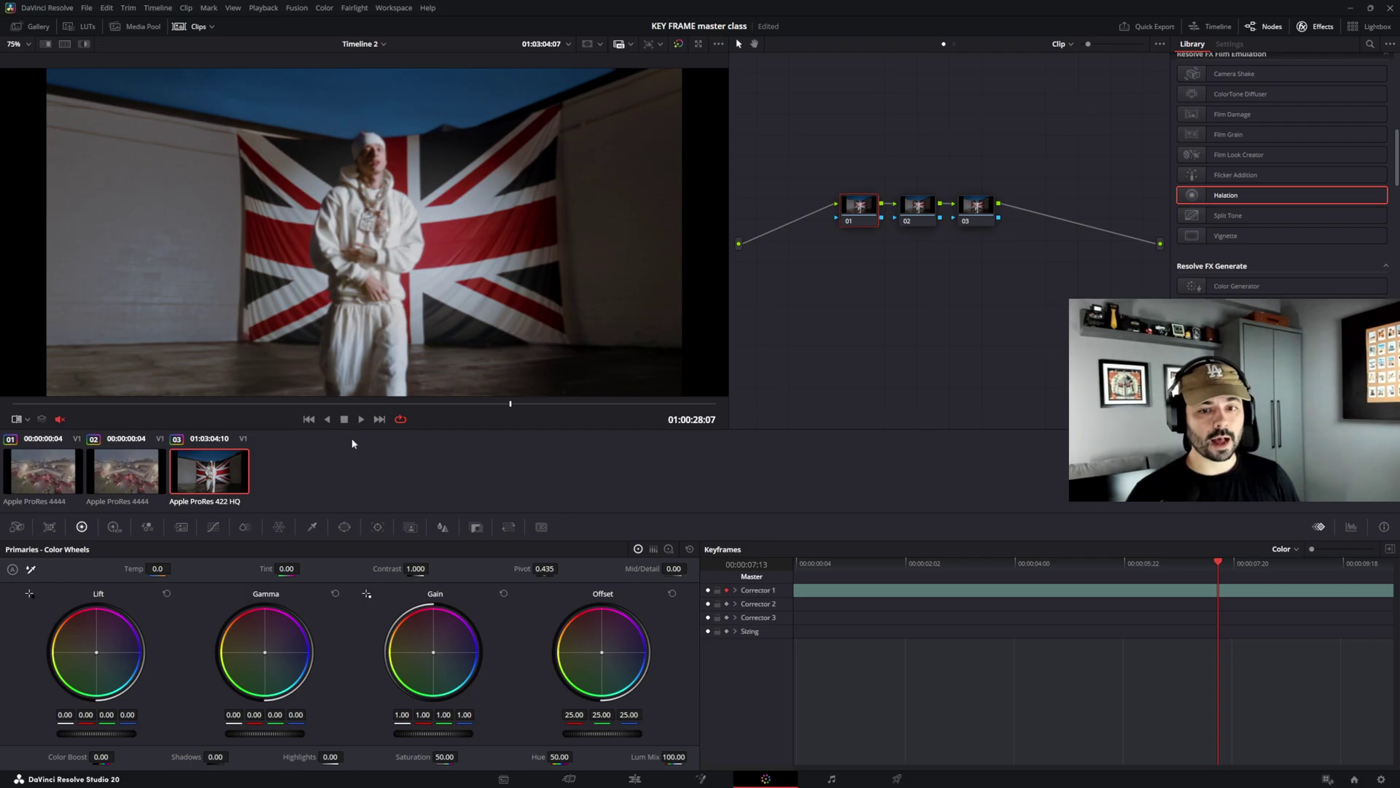
left_click_drag(409, 403, 261, 410)
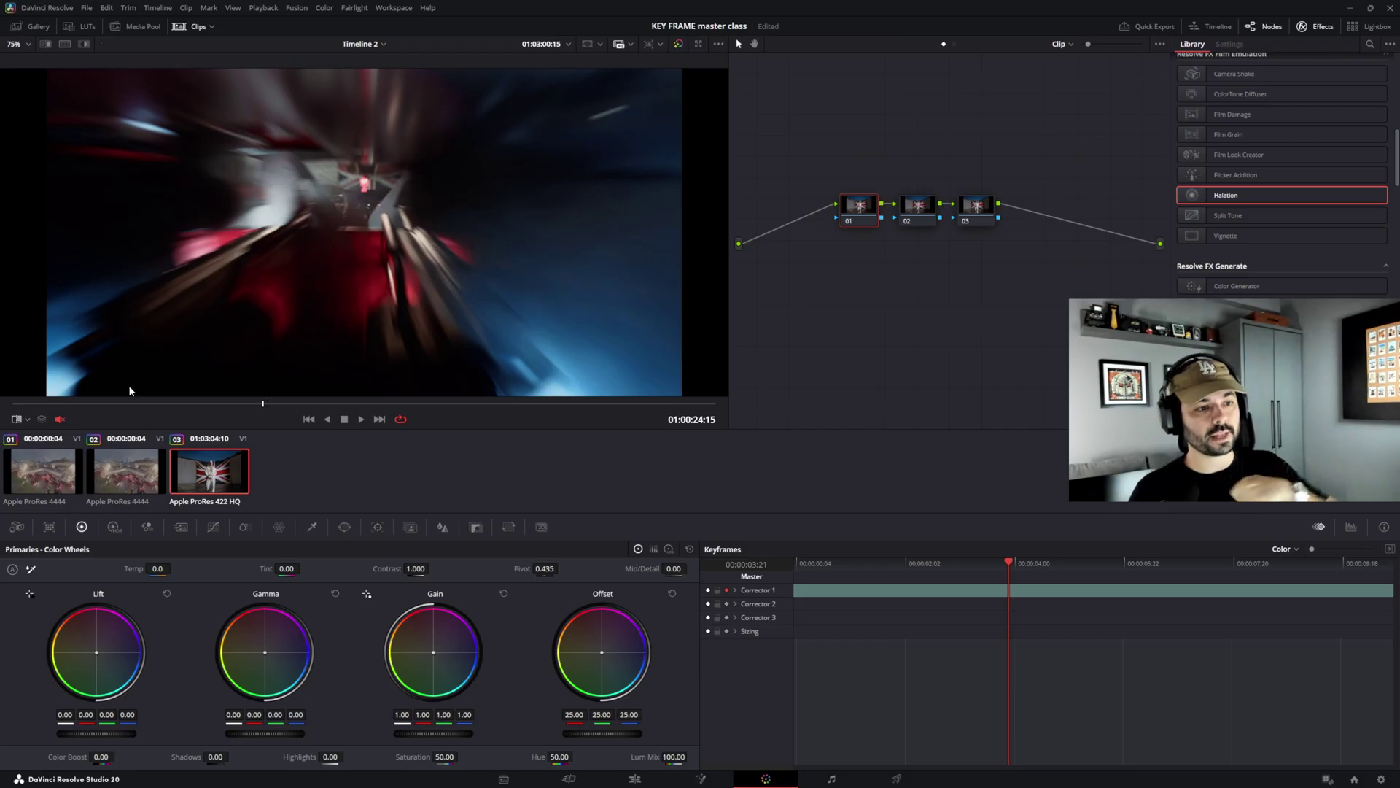
- Show node 01's Key Input, Key Output and Qualifier gain controls, Key Output gain at 1.000
left_click_drag(263, 403, 91, 396)
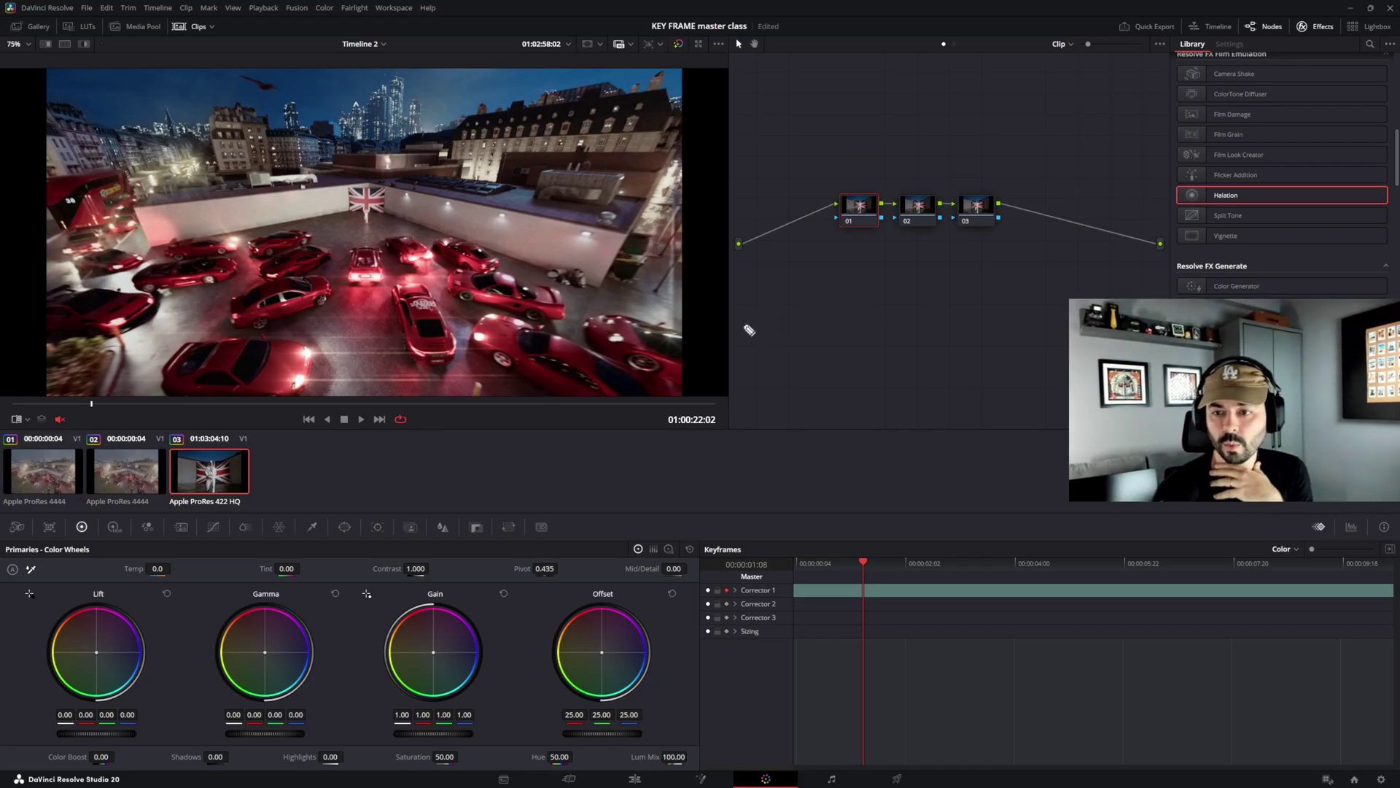
mouse_move(749, 330)
left_mouse_down()
mouse_move(746, 350)
mouse_move(843, 313)
mouse_move(994, 333)
mouse_move(775, 388)
mouse_move(759, 405)
mouse_move(810, 421)
mouse_move(812, 387)
mouse_move(829, 407)
mouse_move(750, 459)
mouse_move(828, 441)
mouse_move(755, 482)
mouse_move(776, 520)
mouse_move(838, 475)
mouse_move(945, 491)
left_mouse_up()
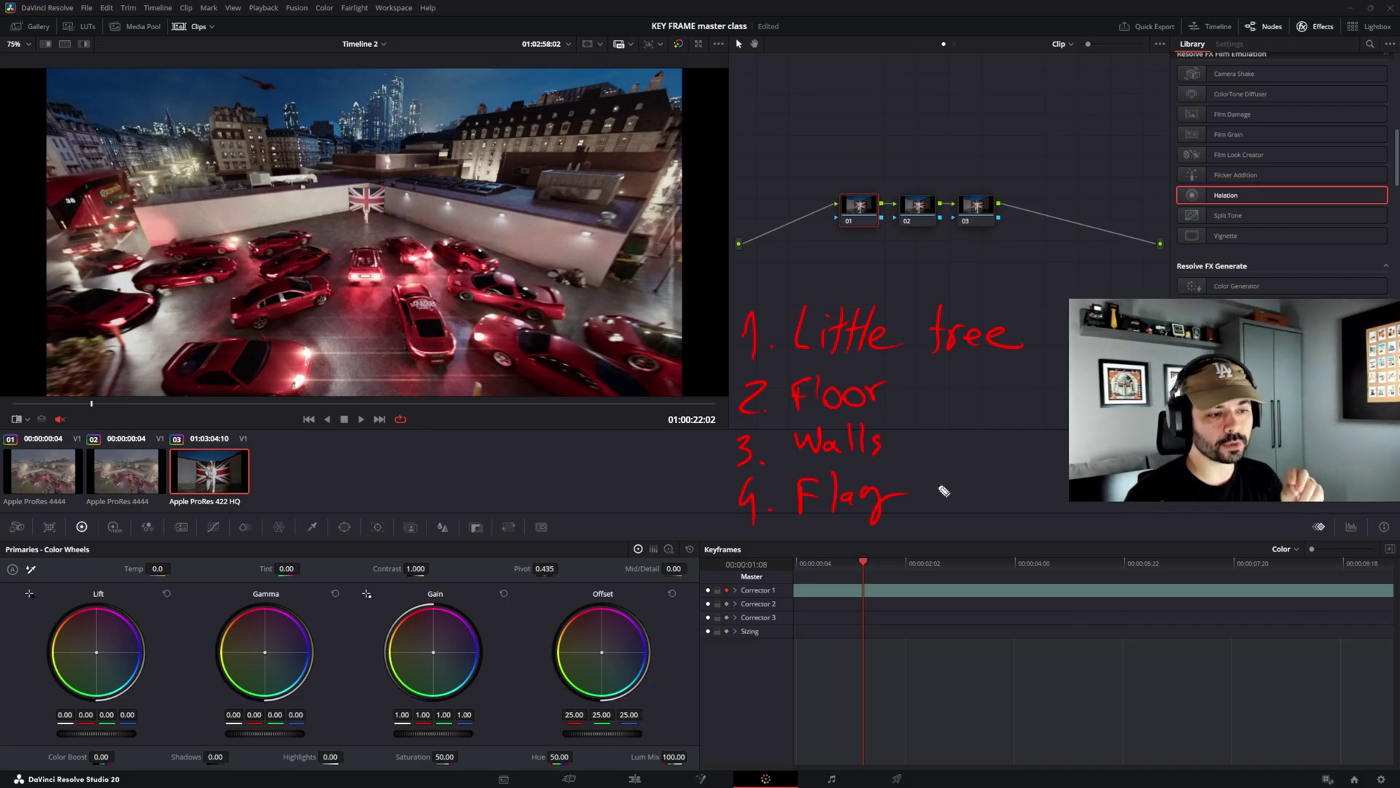
key("ctrl+z")
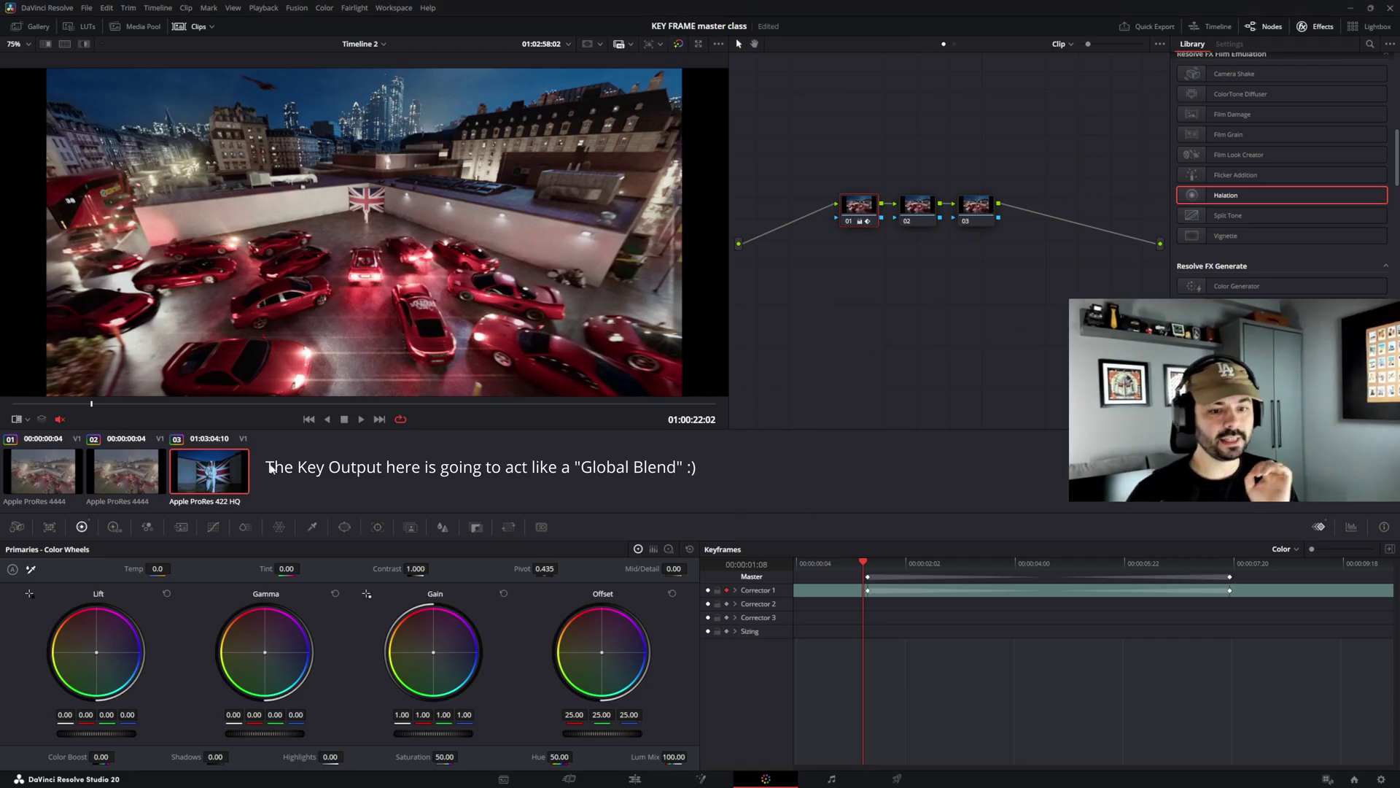
left_click(476, 526)
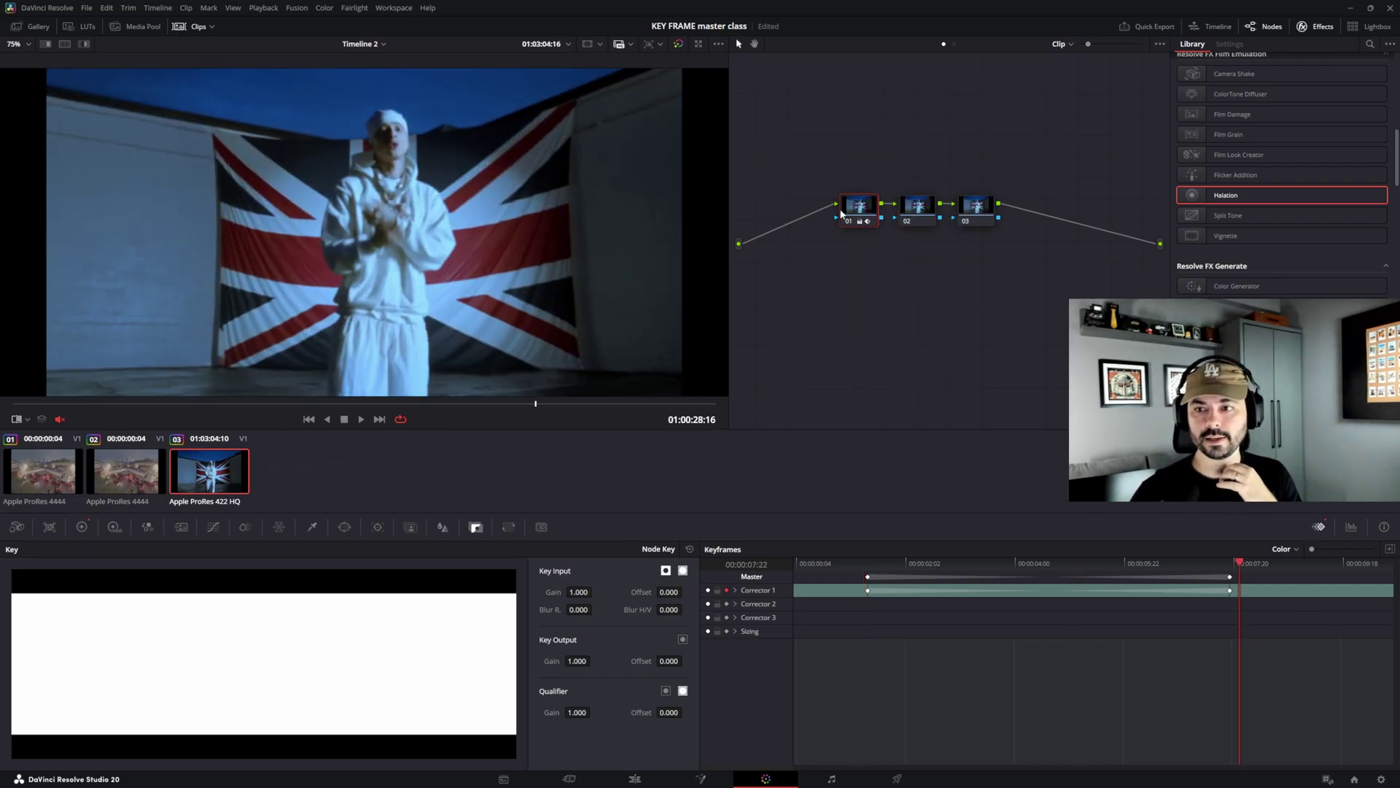
- Reset node 01 and eyedrop the flag's red into the HSL qualifier (Hue 31.2, Width 1.7)
right_click(864, 212)
left_click(867, 217)
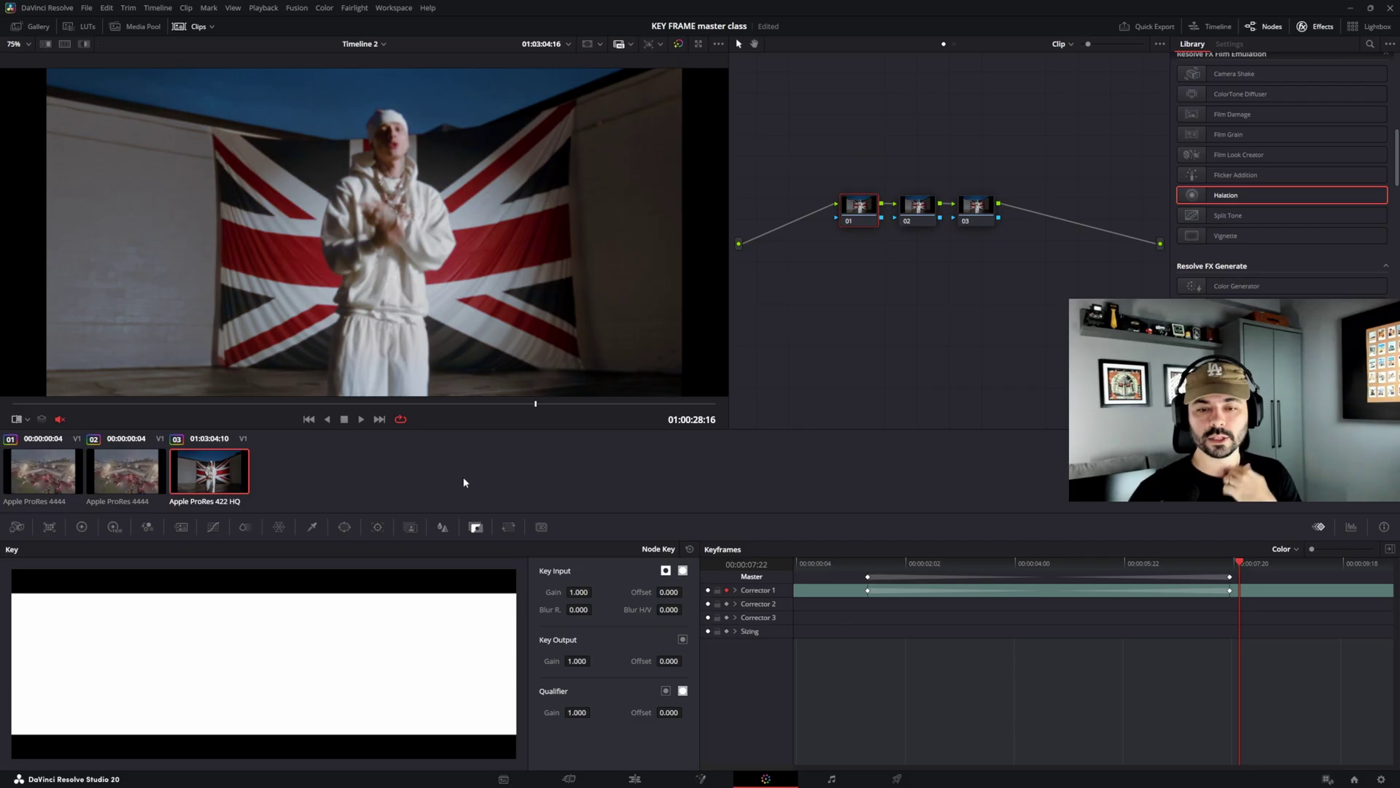
left_click(312, 527)
left_click(290, 139)
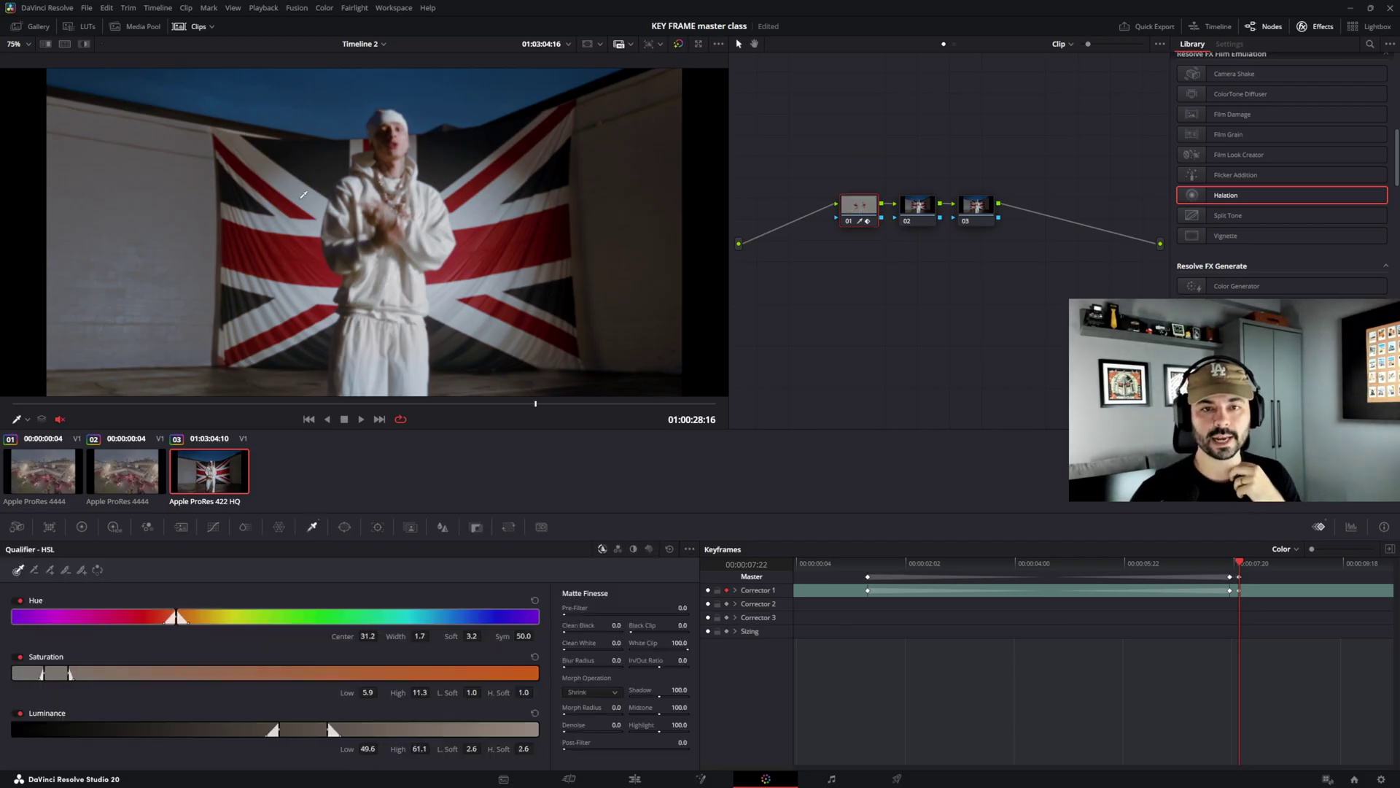
- Check the red matte with Highlight, then turn off auto keyframing for Corrector 1
left_click(84, 44)
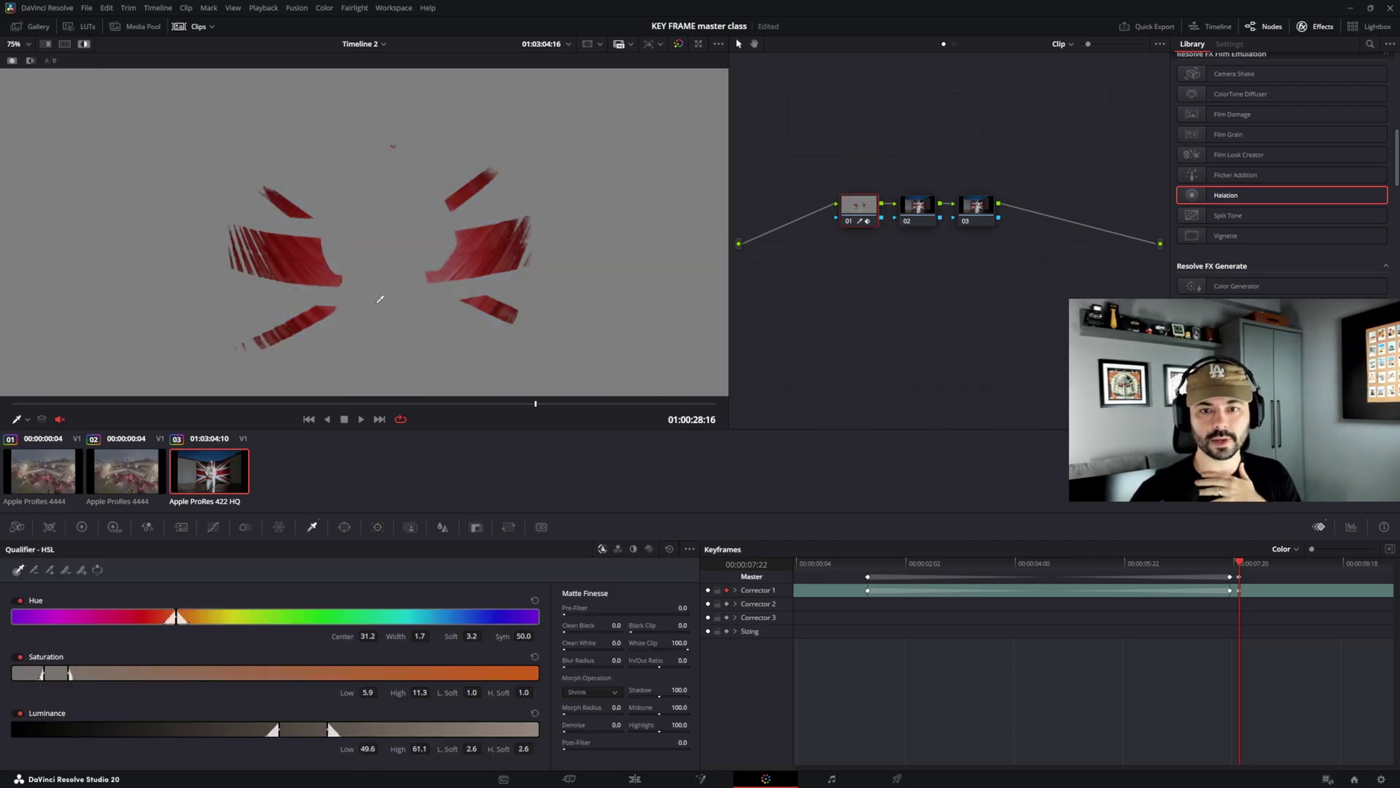
left_click(85, 45)
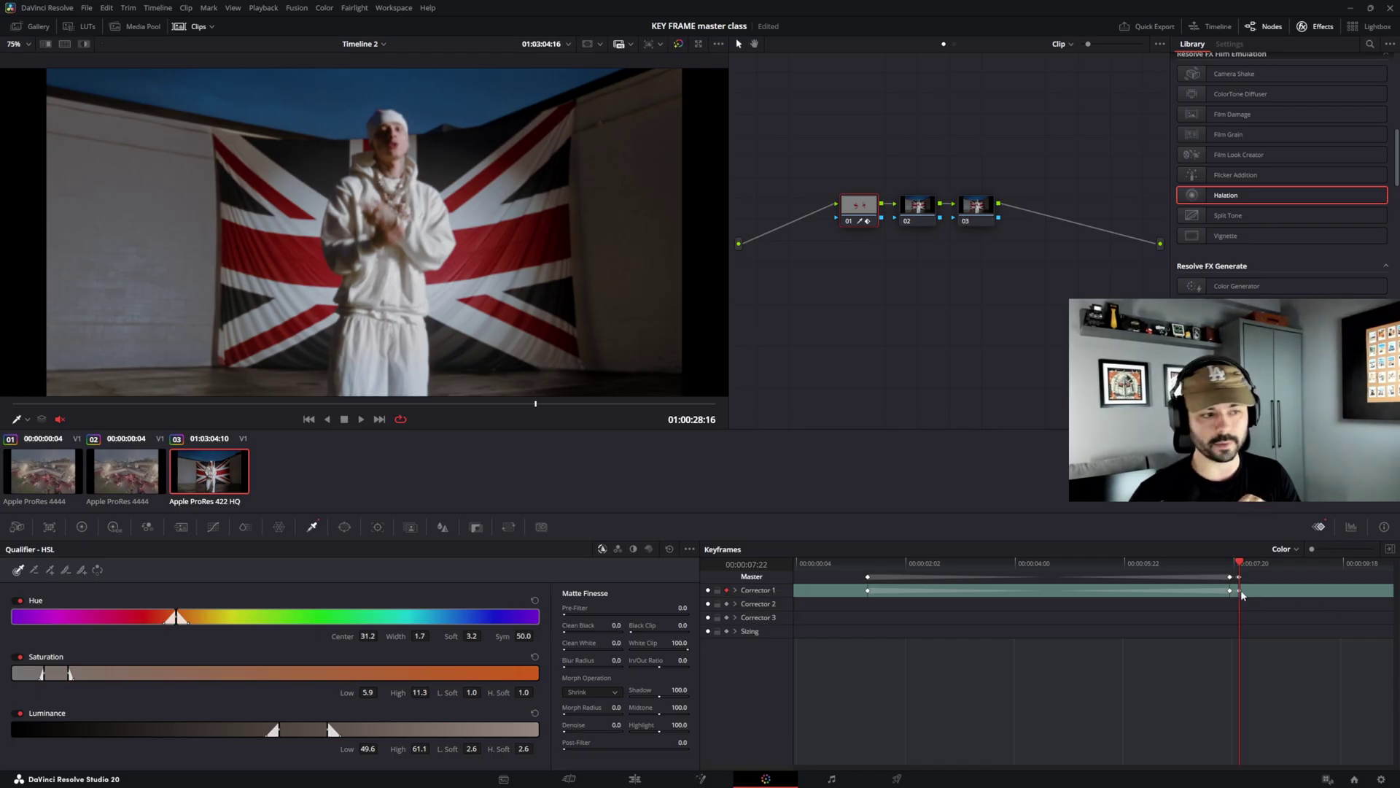
left_click(726, 592)
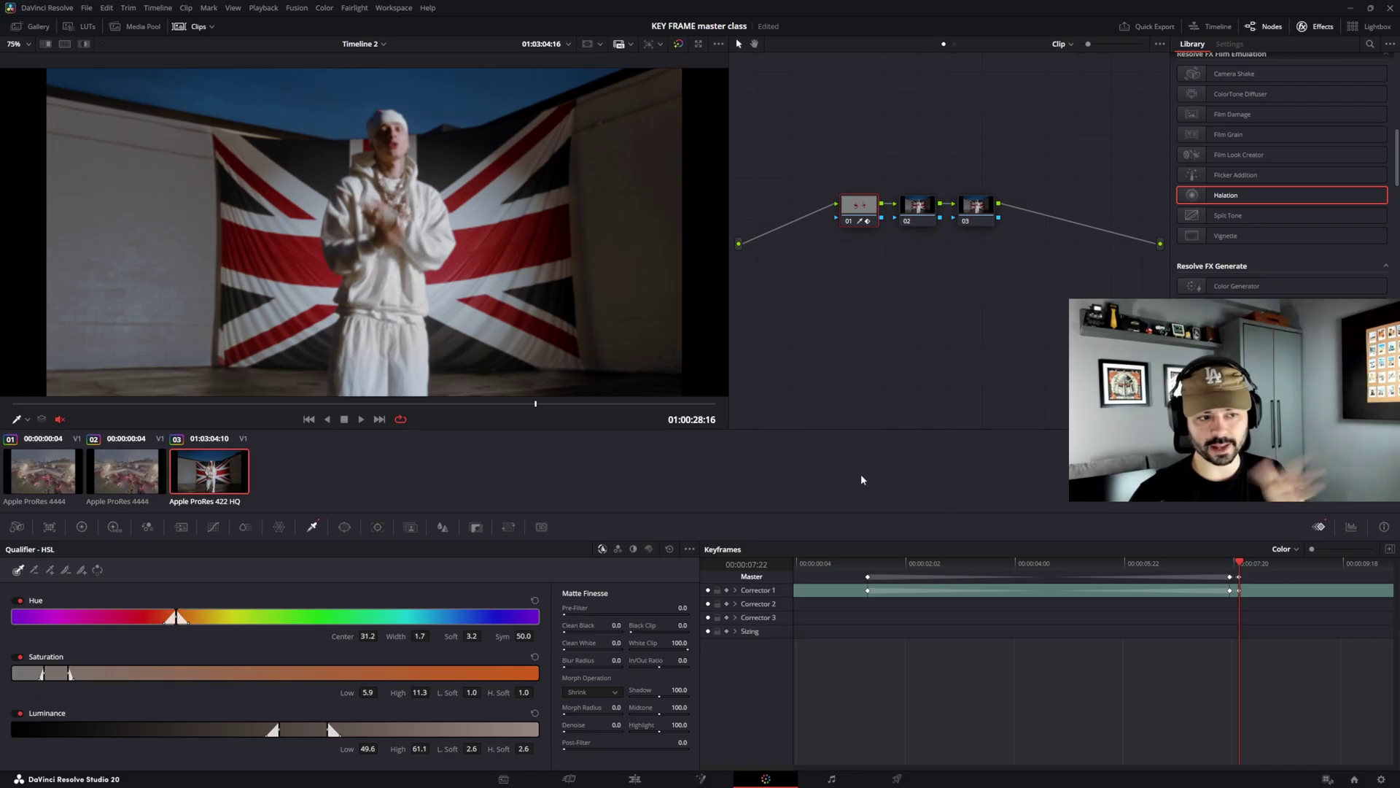
- Delete all keyframes, add a new Corrector 1 keyframe, and park the playhead near 00:00:06
left_click(210, 8)
left_click(252, 259)
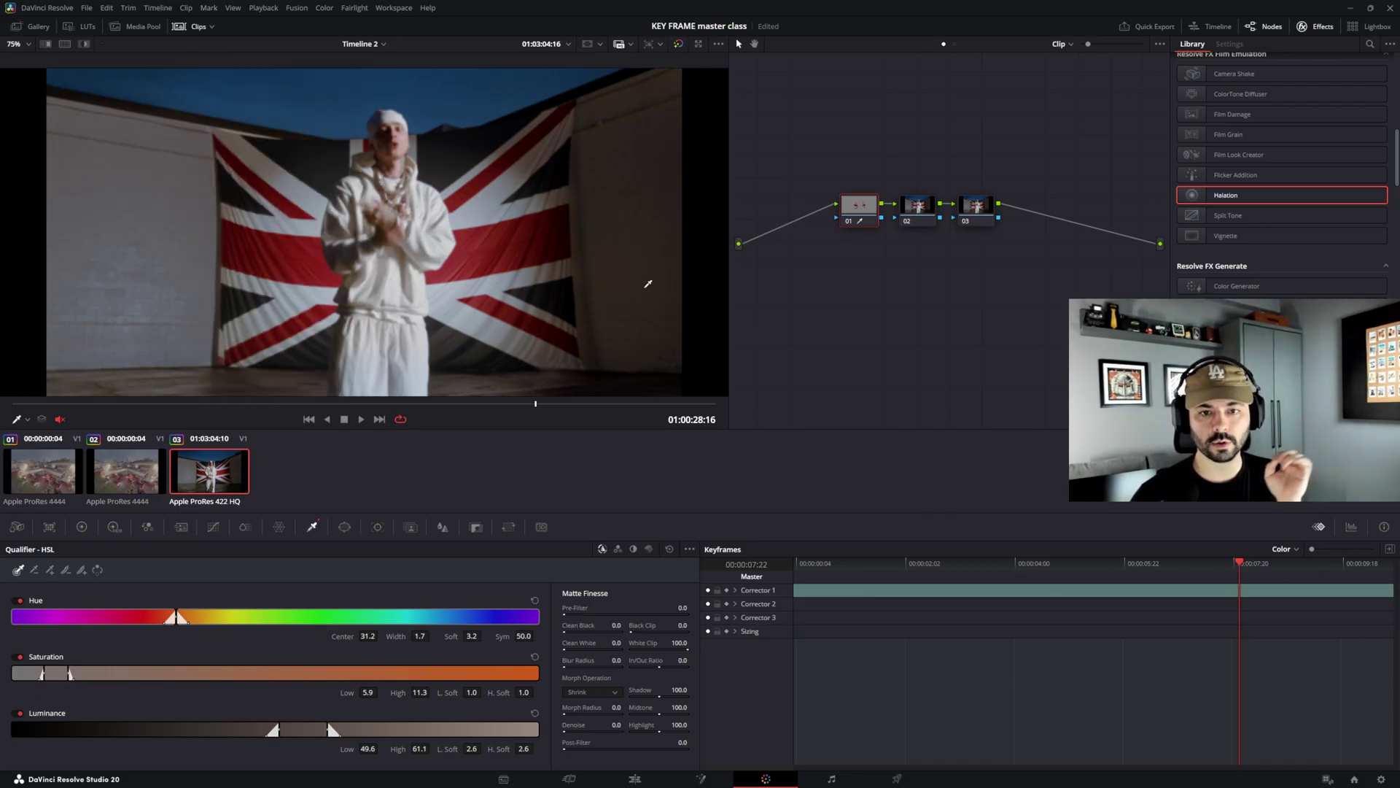
left_click_drag(1216, 564, 1147, 570)
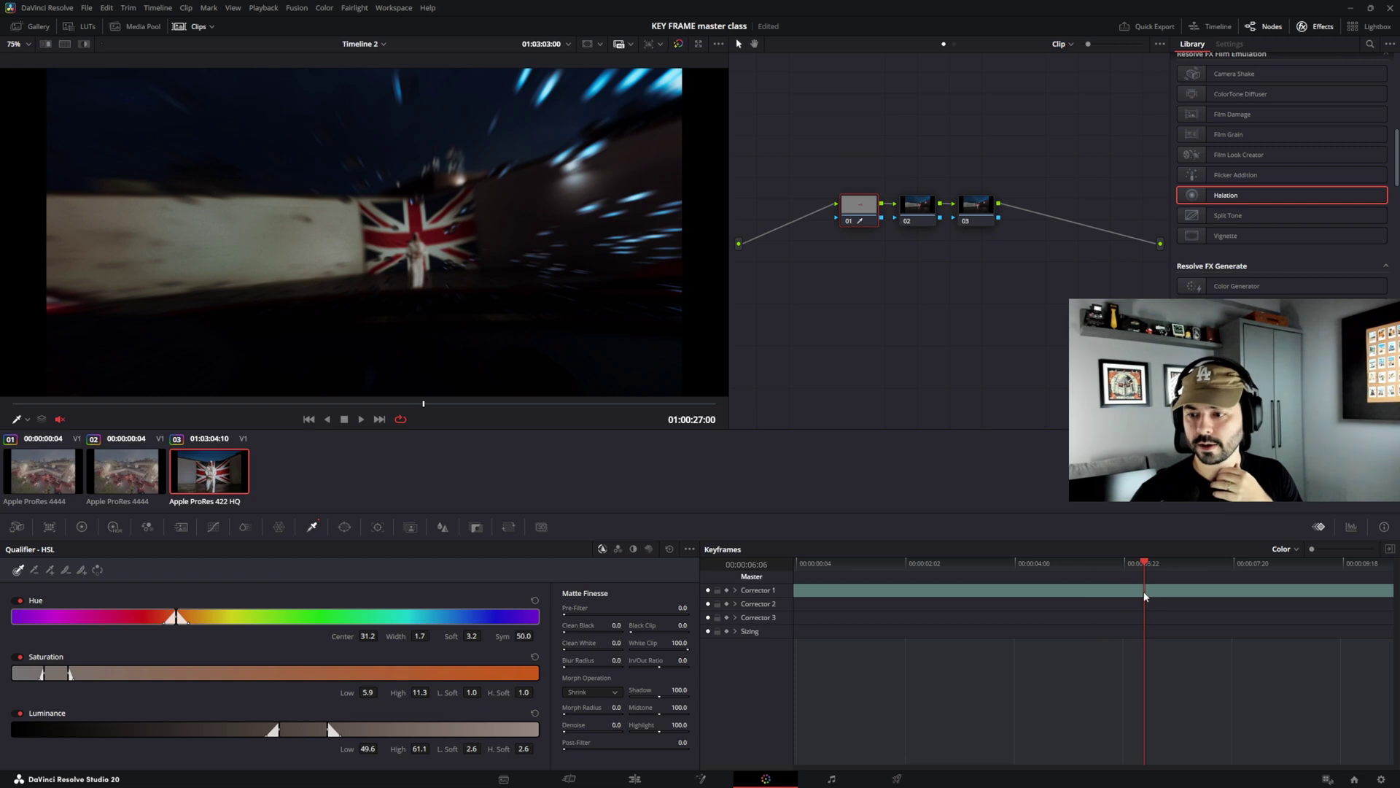
right_click(1145, 596)
left_click(1171, 610)
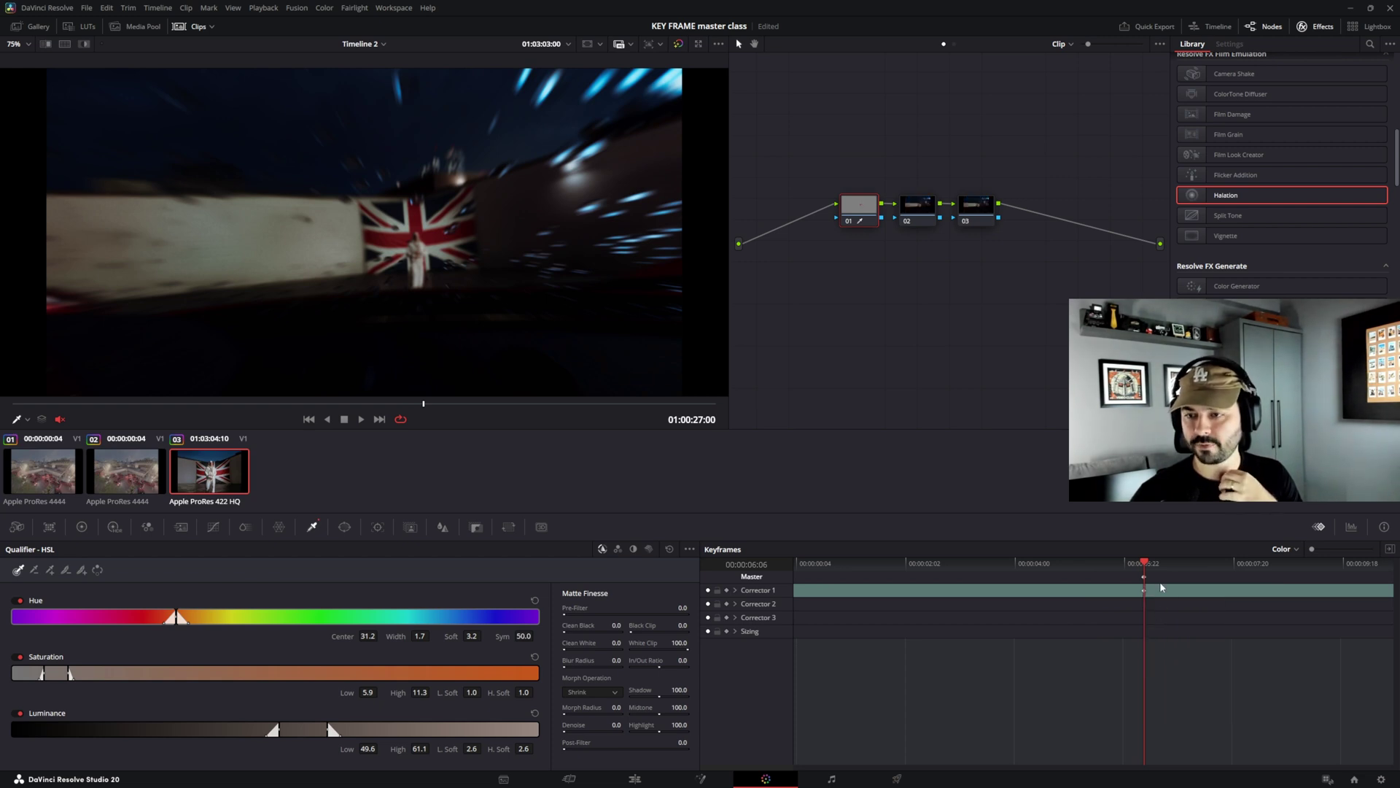
left_click_drag(1147, 568, 1391, 563)
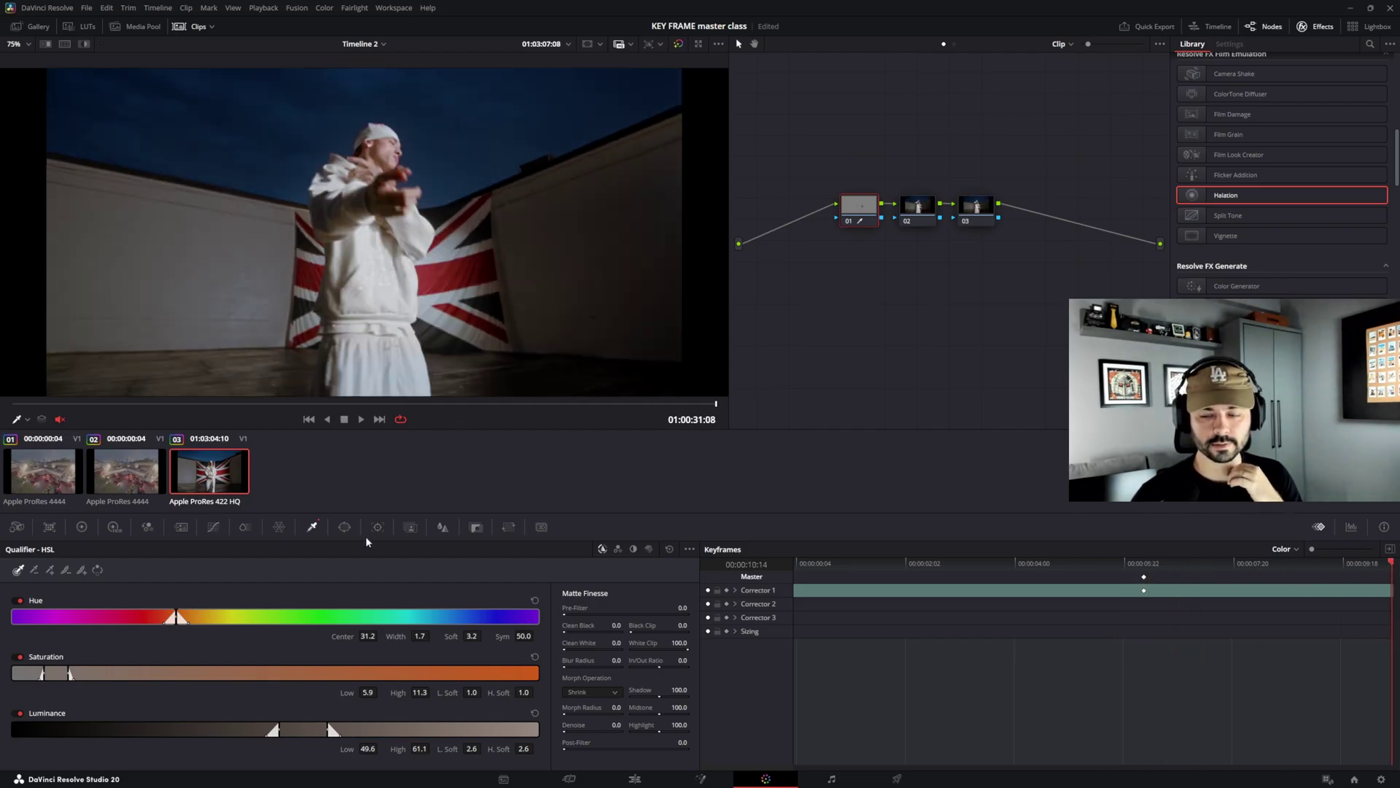
mouse_move(1212, 568)
left_mouse_down()
mouse_move(1175, 568)
mouse_move(1186, 571)
left_mouse_up()
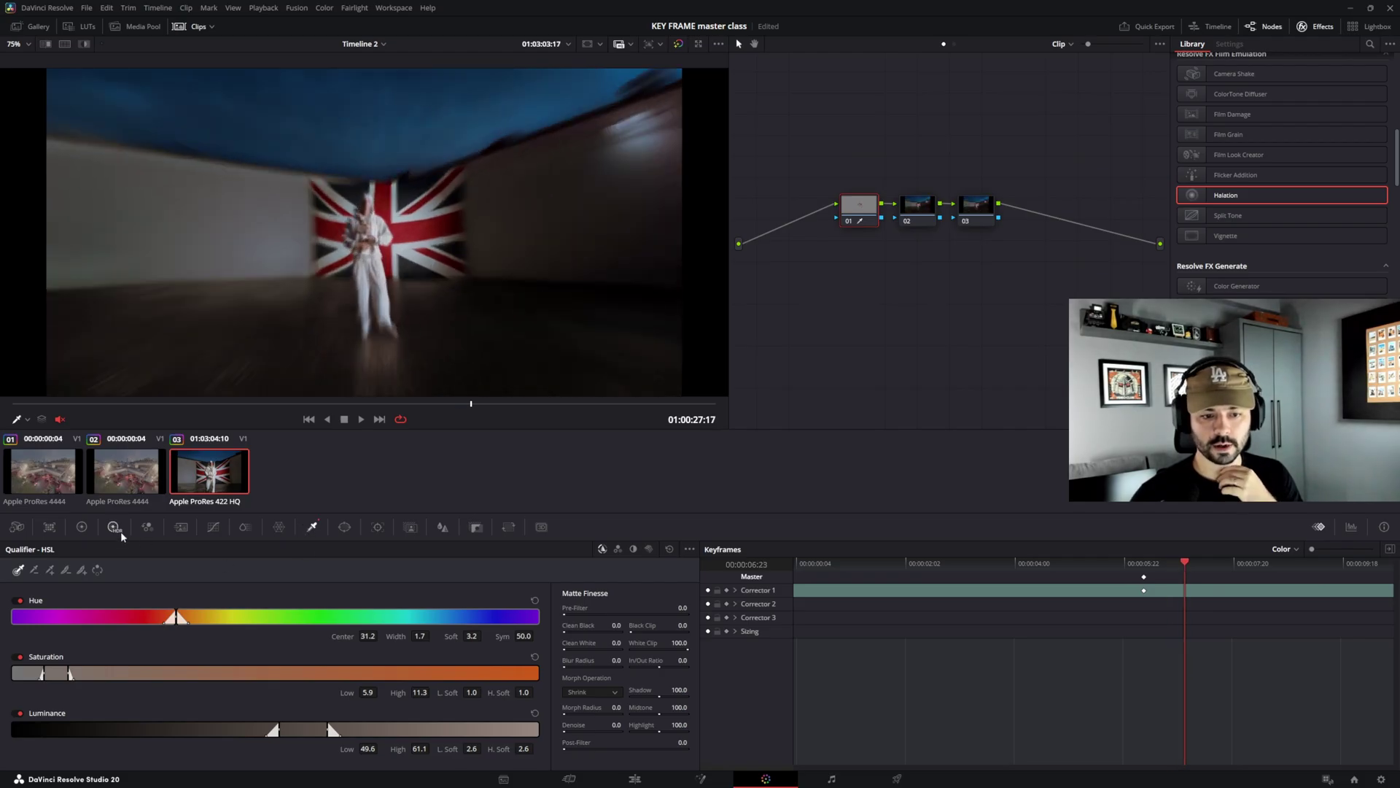
- In Color Wheels, lock Saturation at 50 with a static Corrector 1 keyframe
left_click(81, 527)
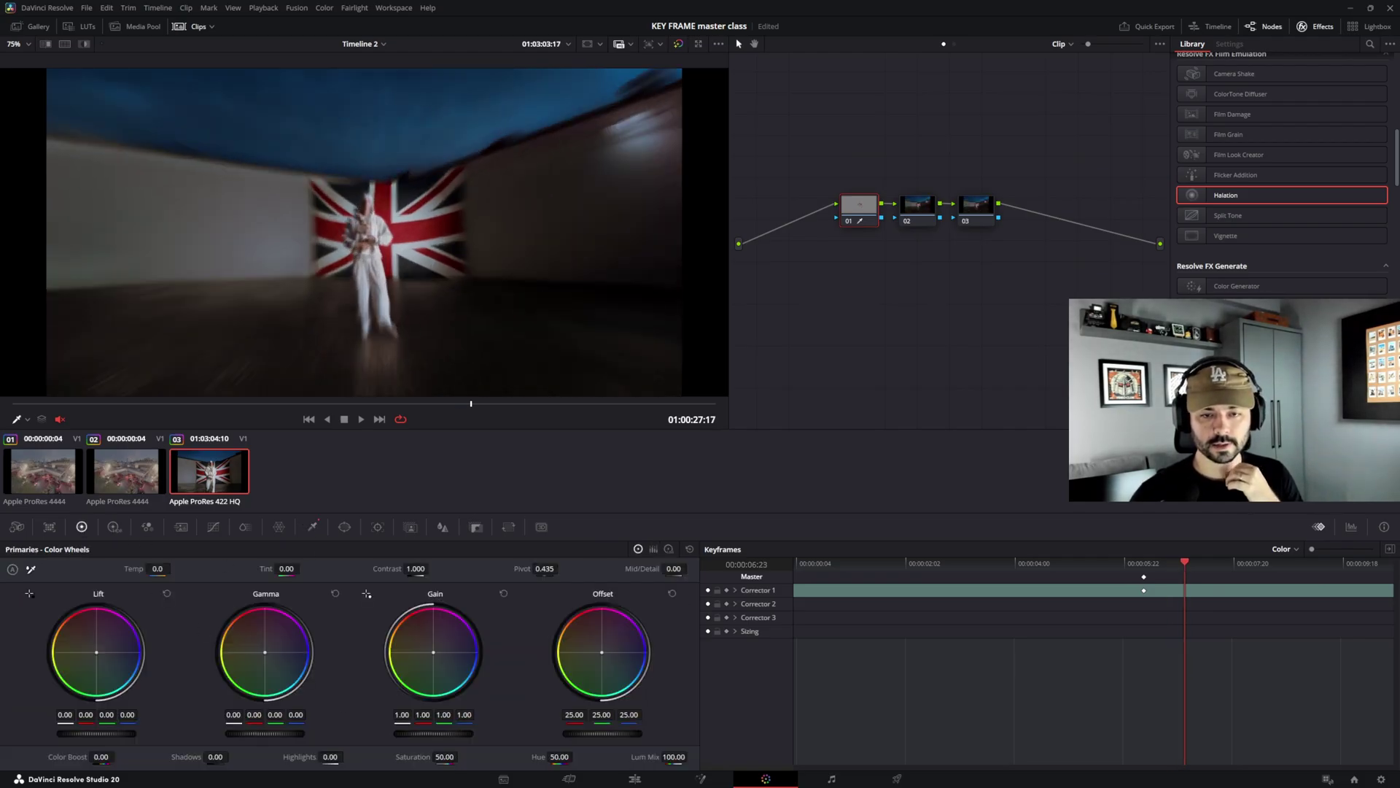
double_click(445, 756)
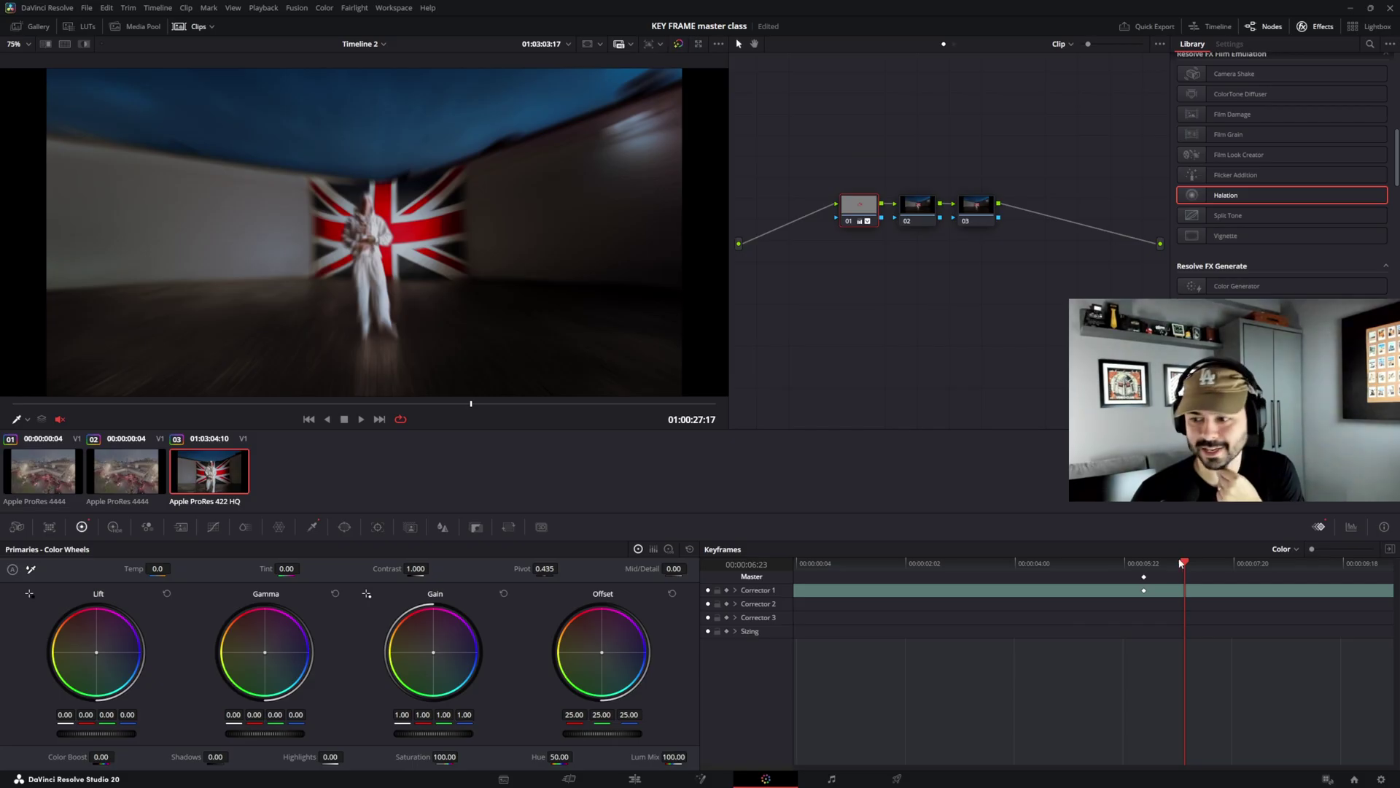
right_click(1183, 589)
left_click(1210, 597)
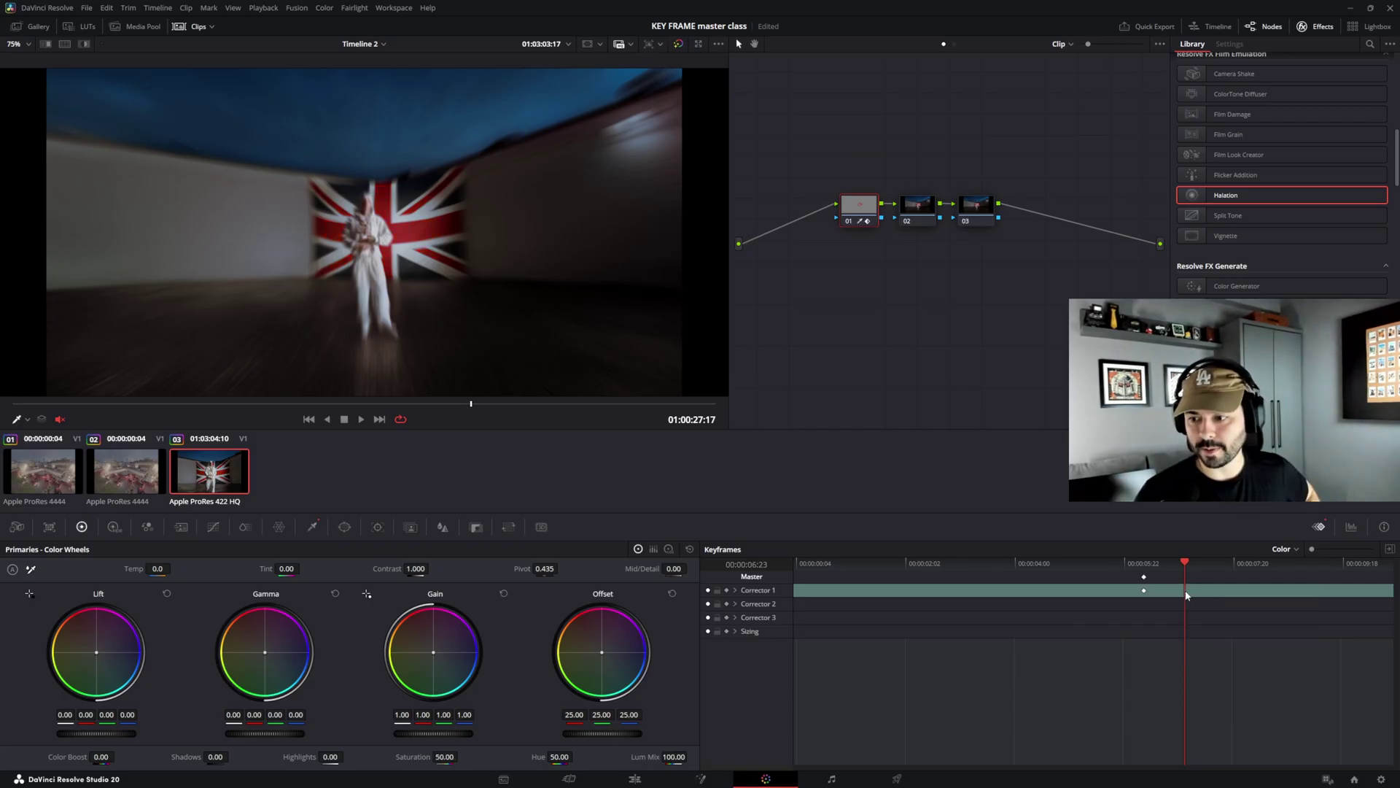
- Add a dynamic keyframe and raise Saturation to 100 so it ramps up
right_click(1184, 589)
left_click(1196, 605)
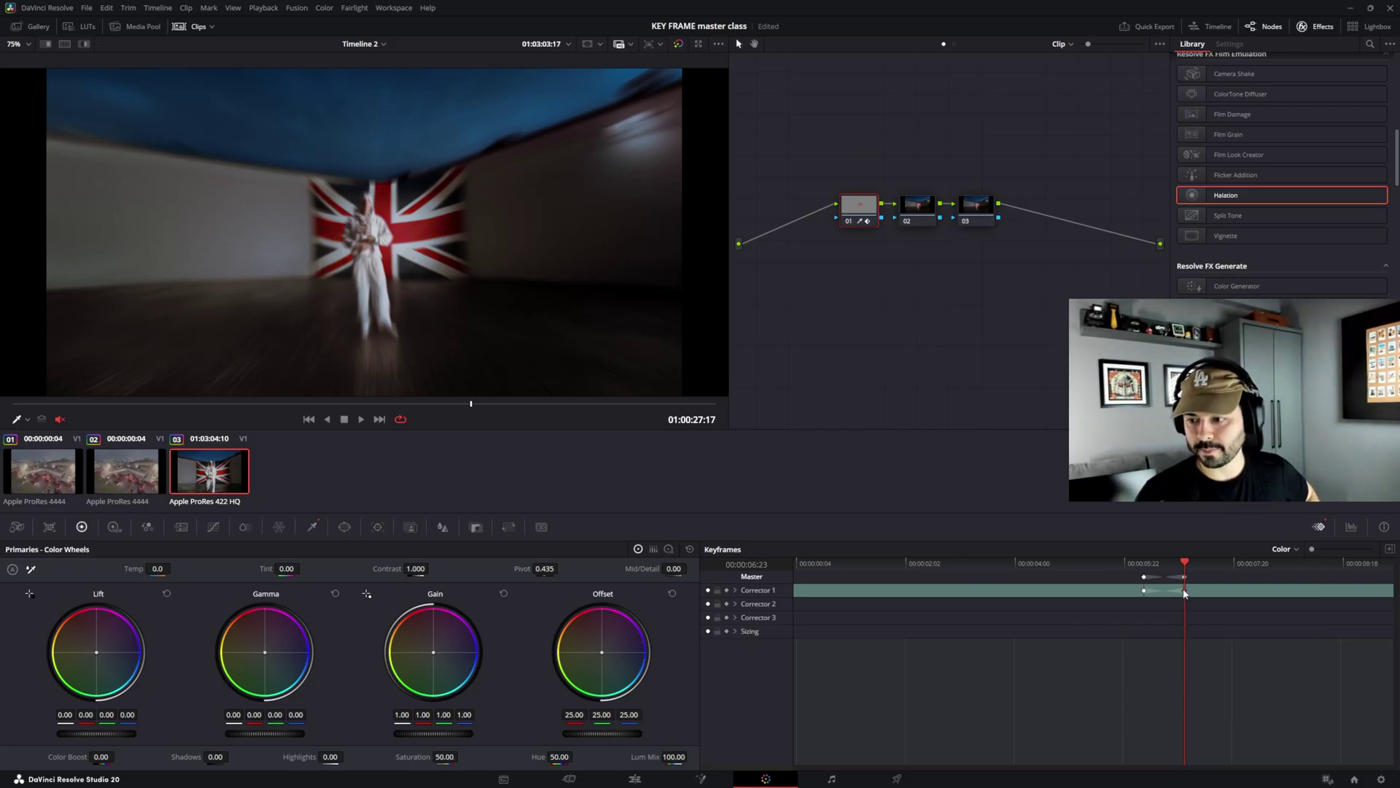
left_click_drag(444, 756, 496, 756)
mouse_move(1184, 563)
left_mouse_down()
mouse_move(1142, 567)
mouse_move(1390, 587)
mouse_move(1185, 576)
left_mouse_up()
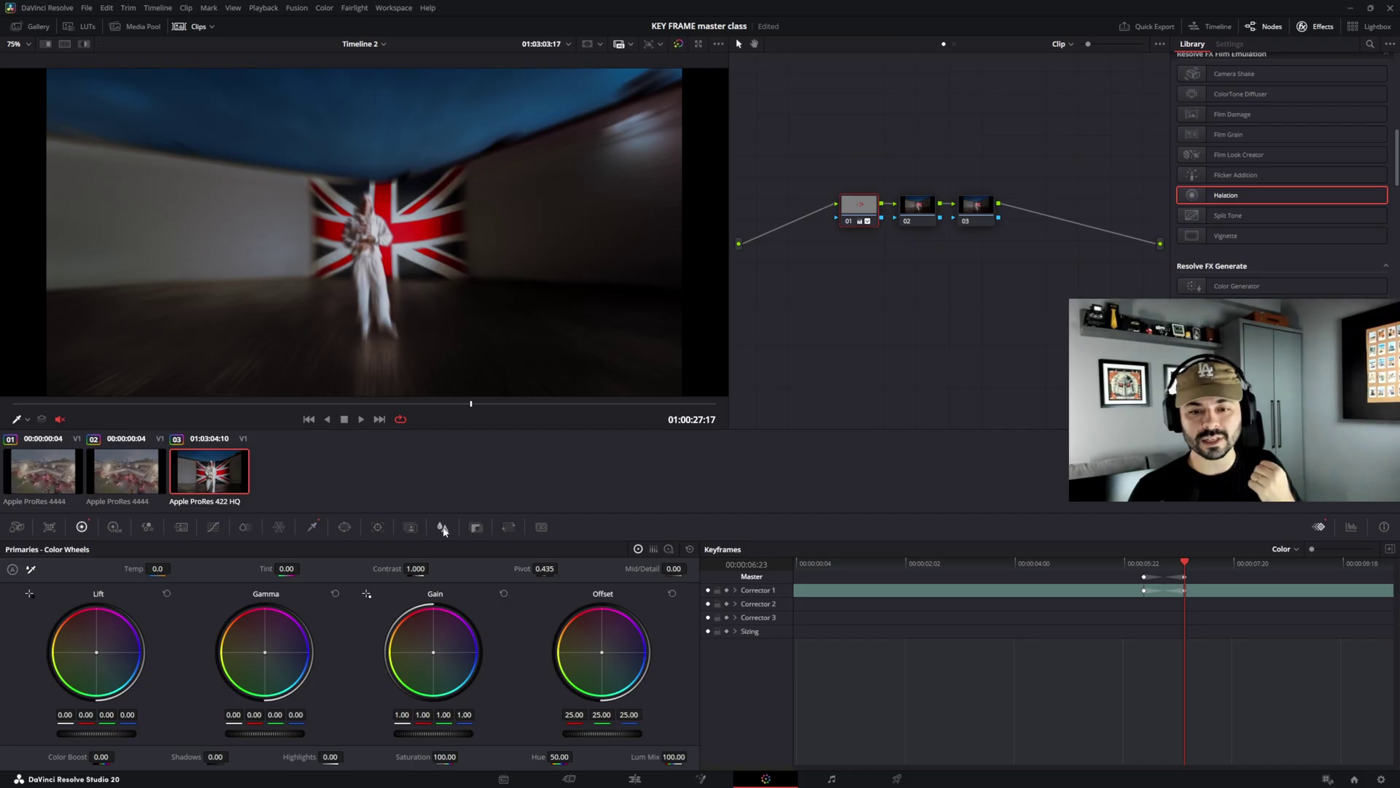
- Add a Corrector 1 keyframe at an earlier frame with Key Output Gain 0.189
left_click(476, 527)
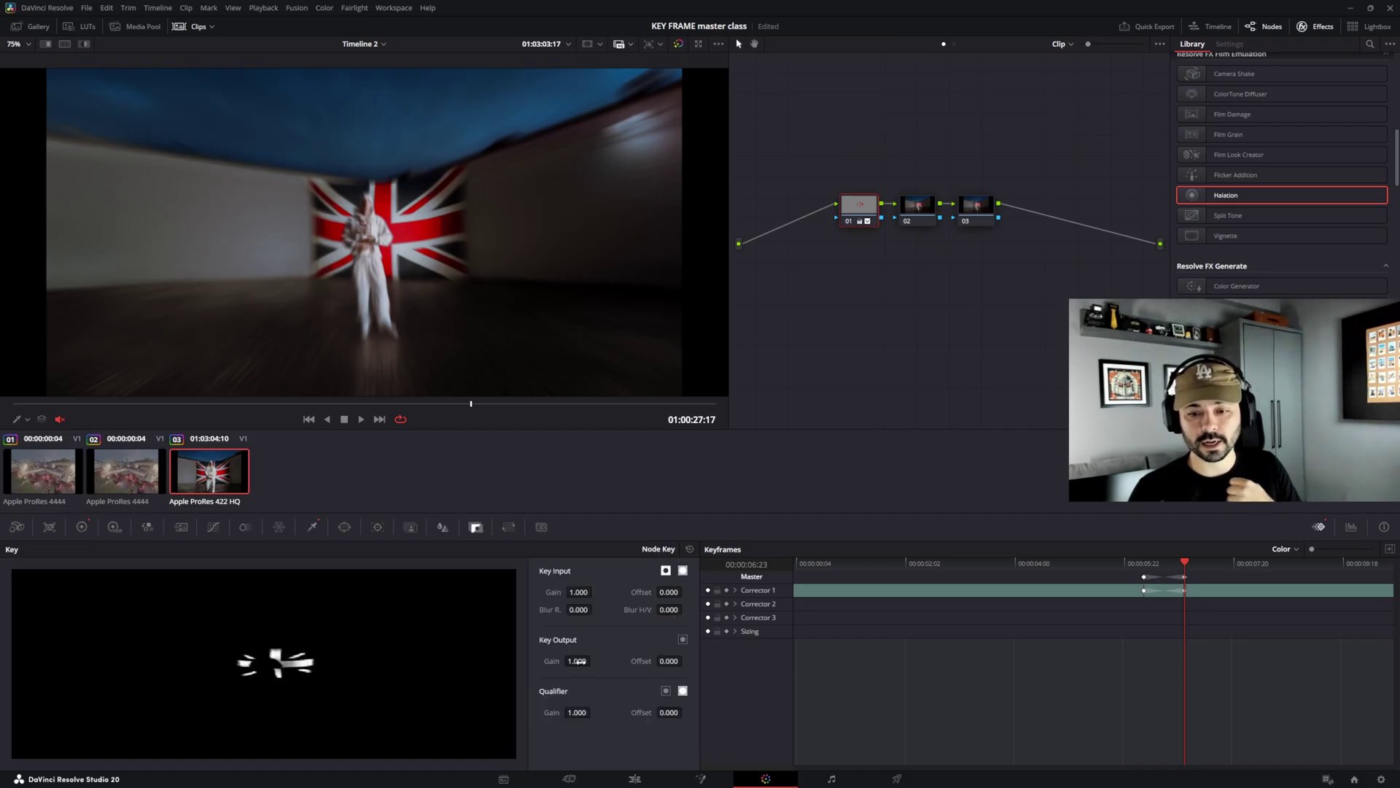
left_click_drag(1185, 562, 1093, 563)
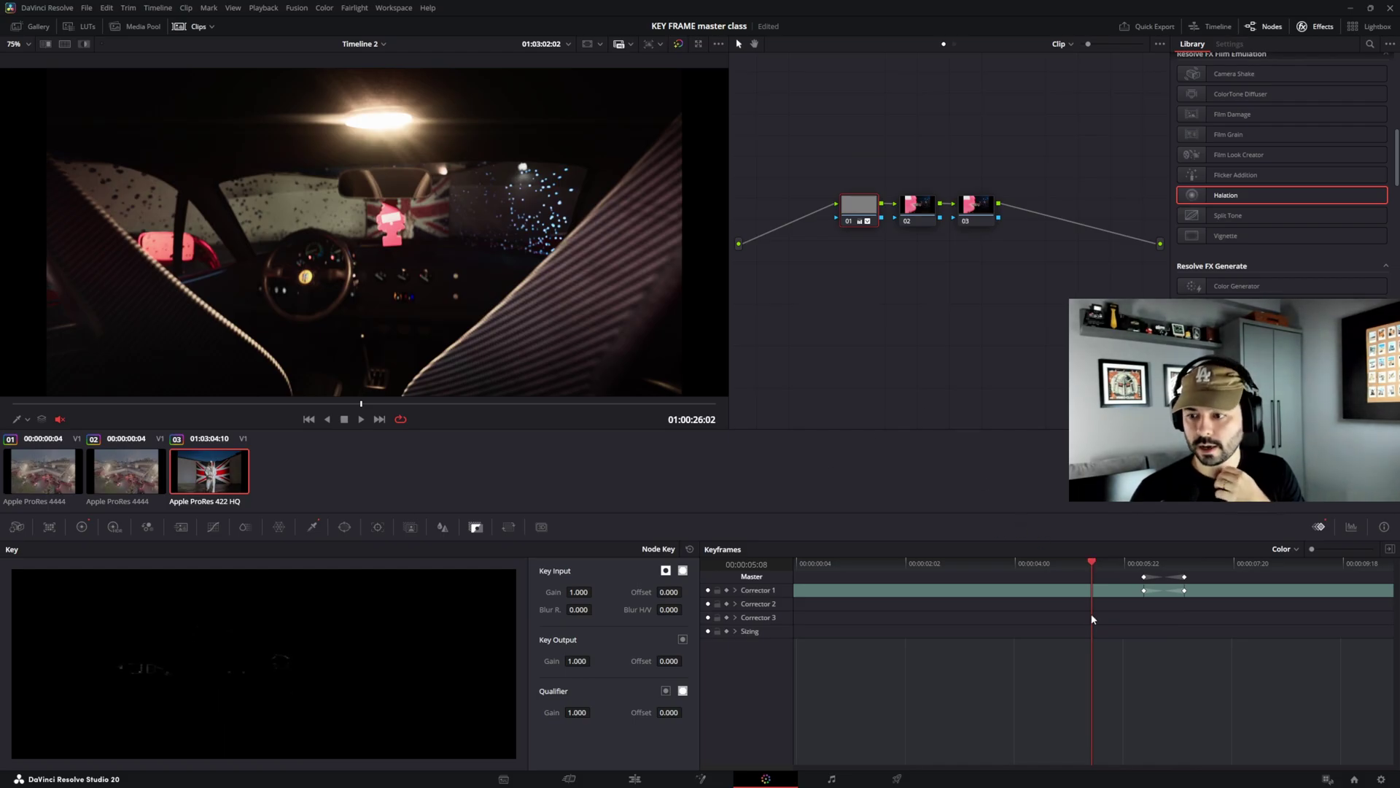
right_click(1091, 590)
left_click(1117, 608)
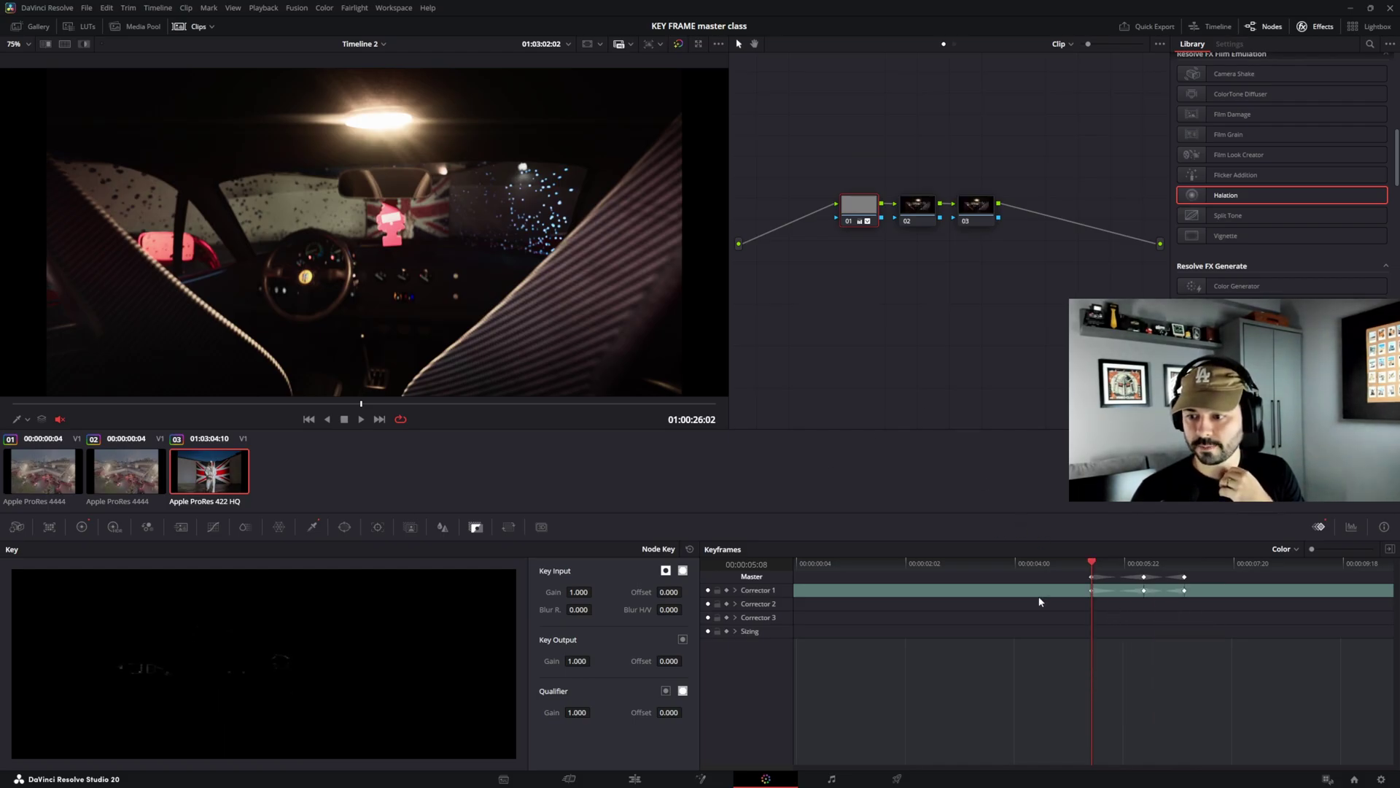
left_click_drag(577, 661, 554, 661)
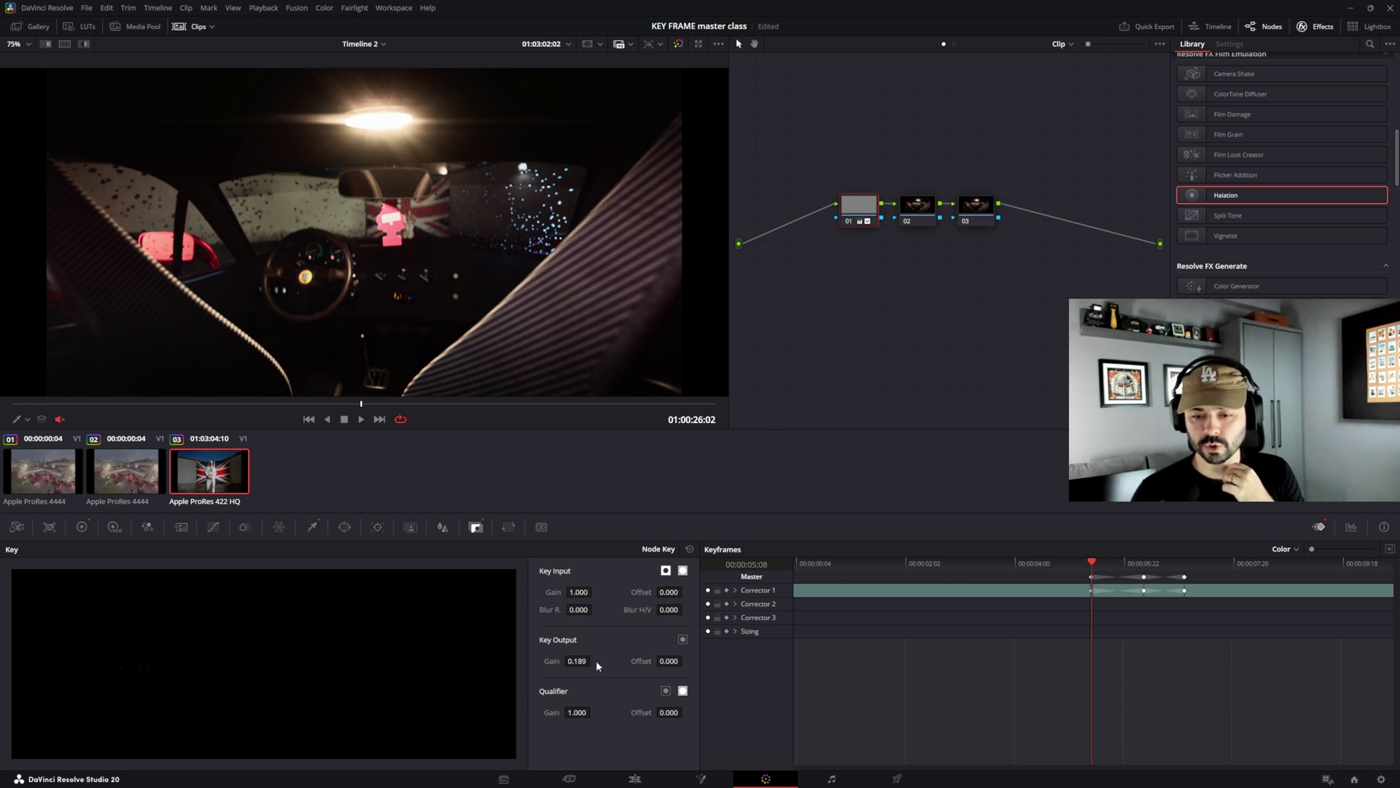
- Set Key Output Gain to 0.409 at the 00:00:06:06 keyframe and Saturation to 100
left_click(1144, 565)
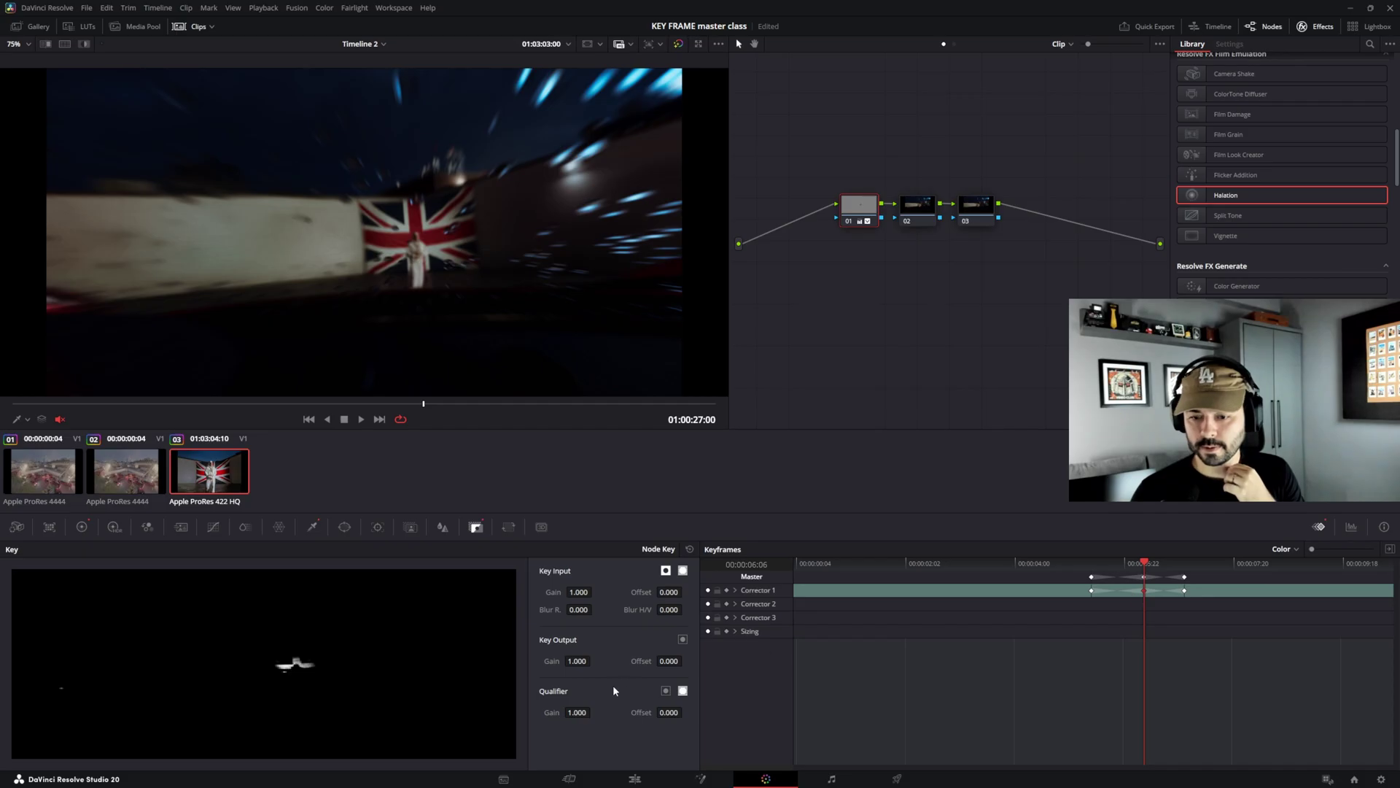
left_click_drag(577, 661, 561, 661)
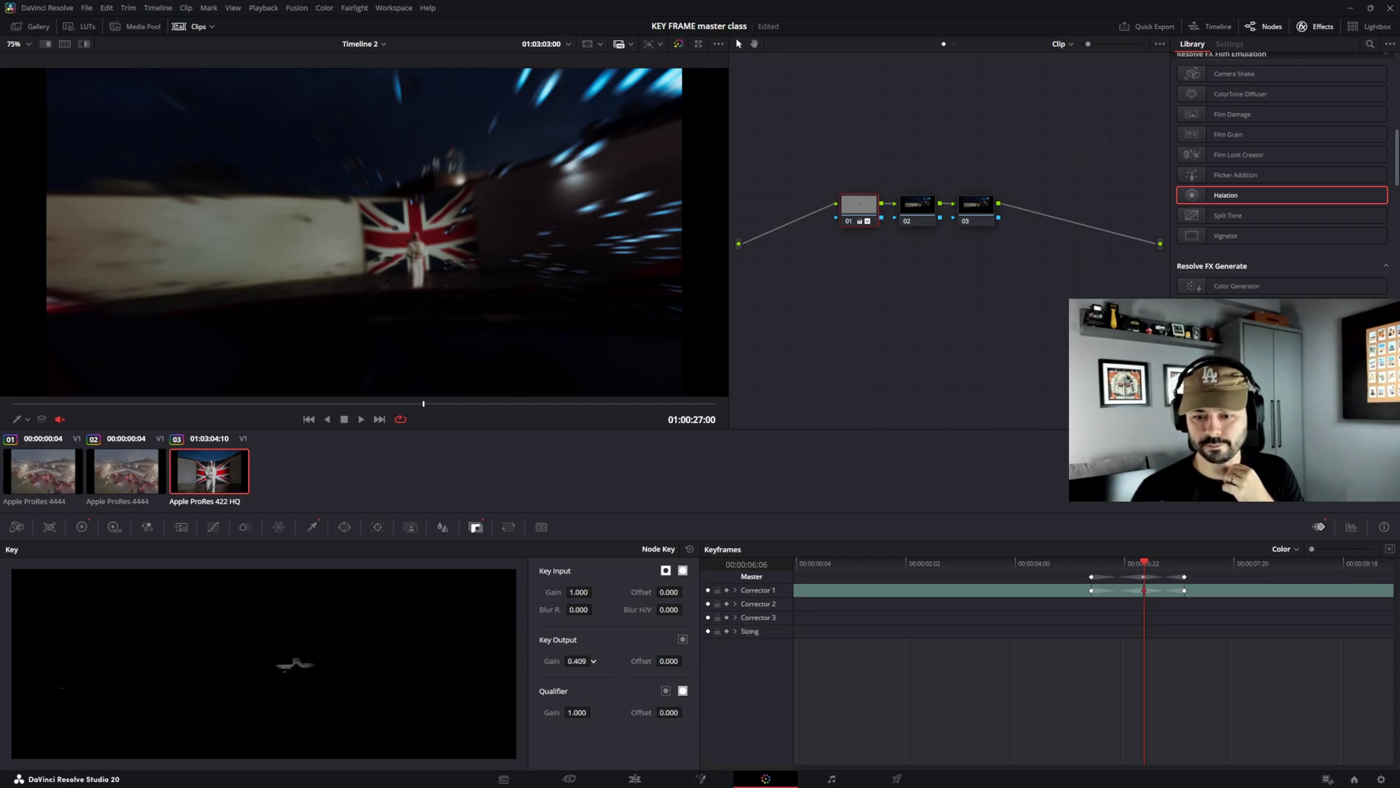
left_click(82, 526)
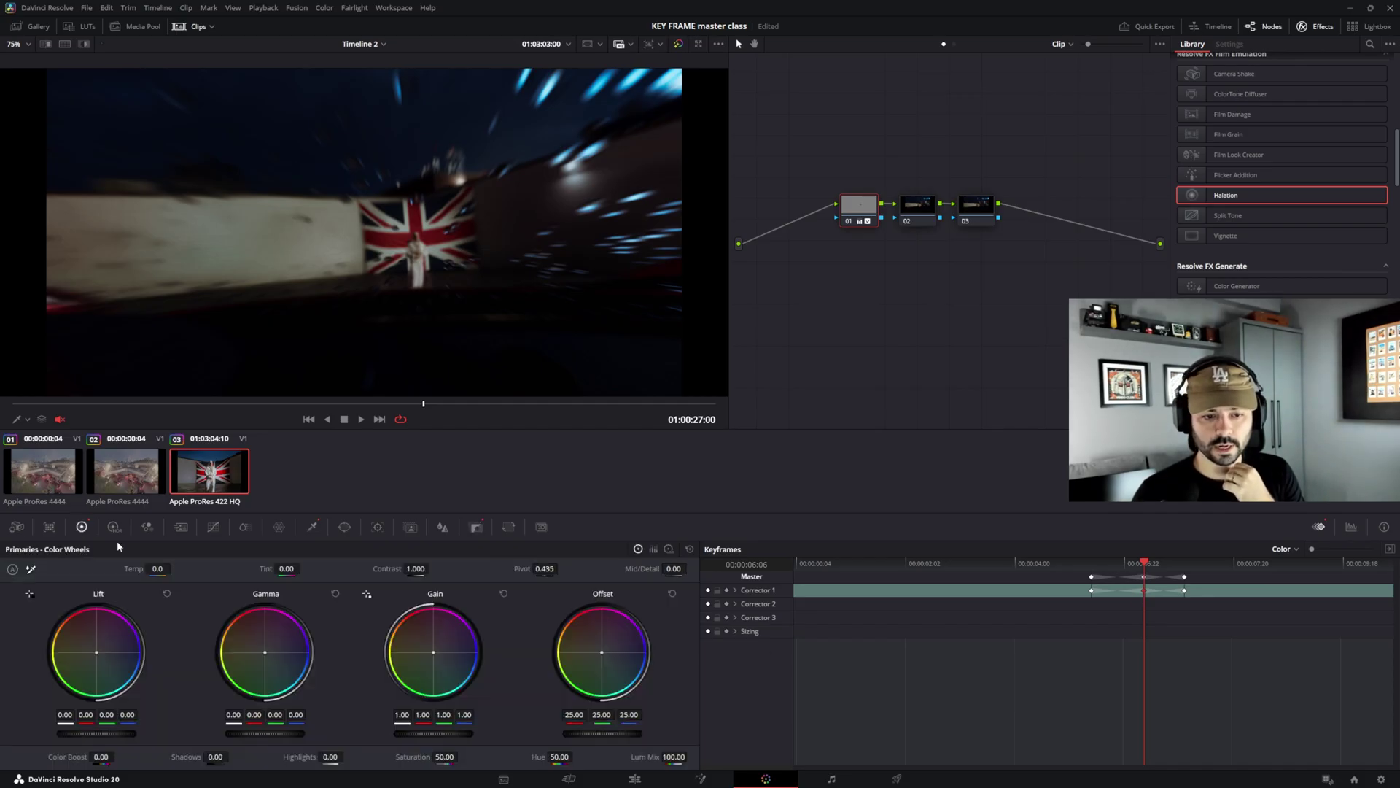
left_click_drag(453, 758, 503, 778)
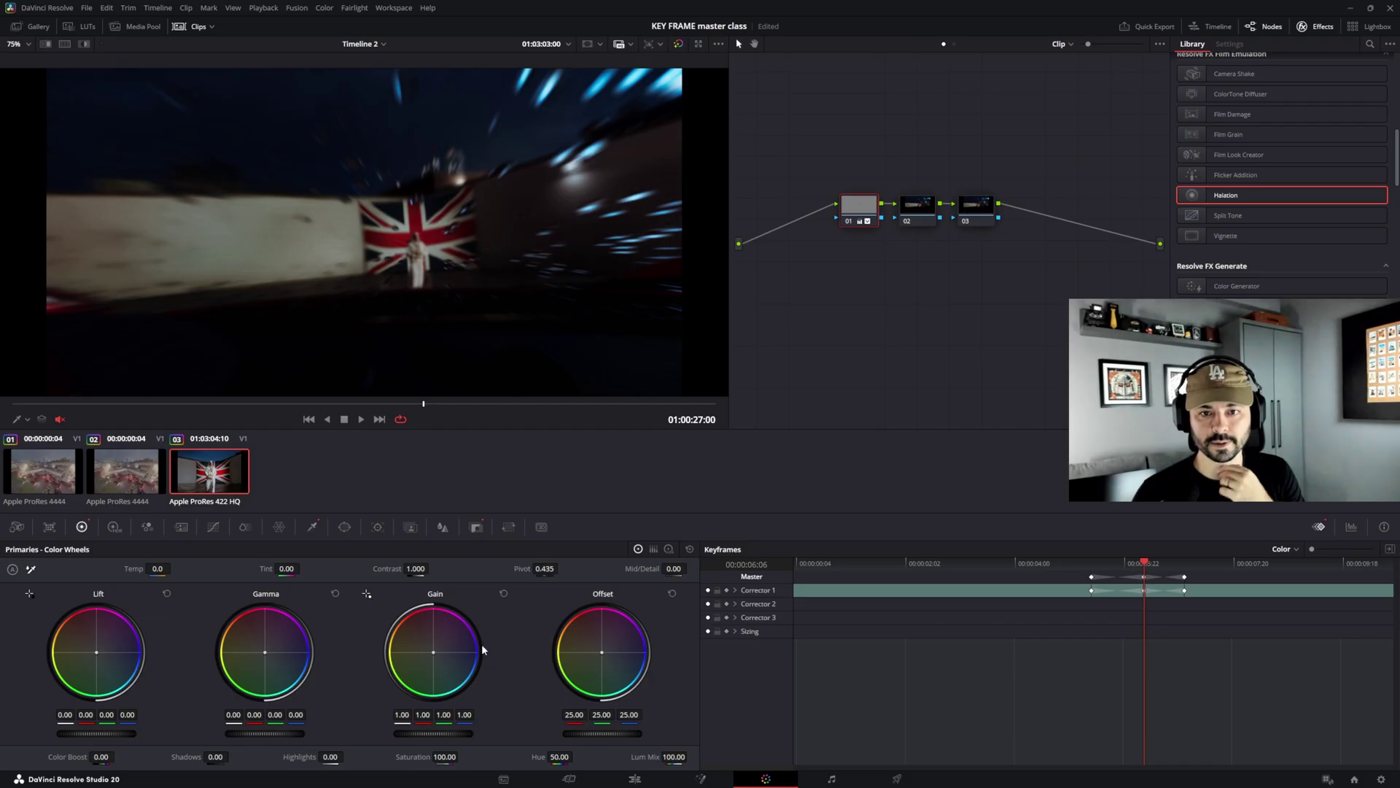
- Step through the keyframes and clip end to review the key output fade
key("bracketright")
left_click(475, 526)
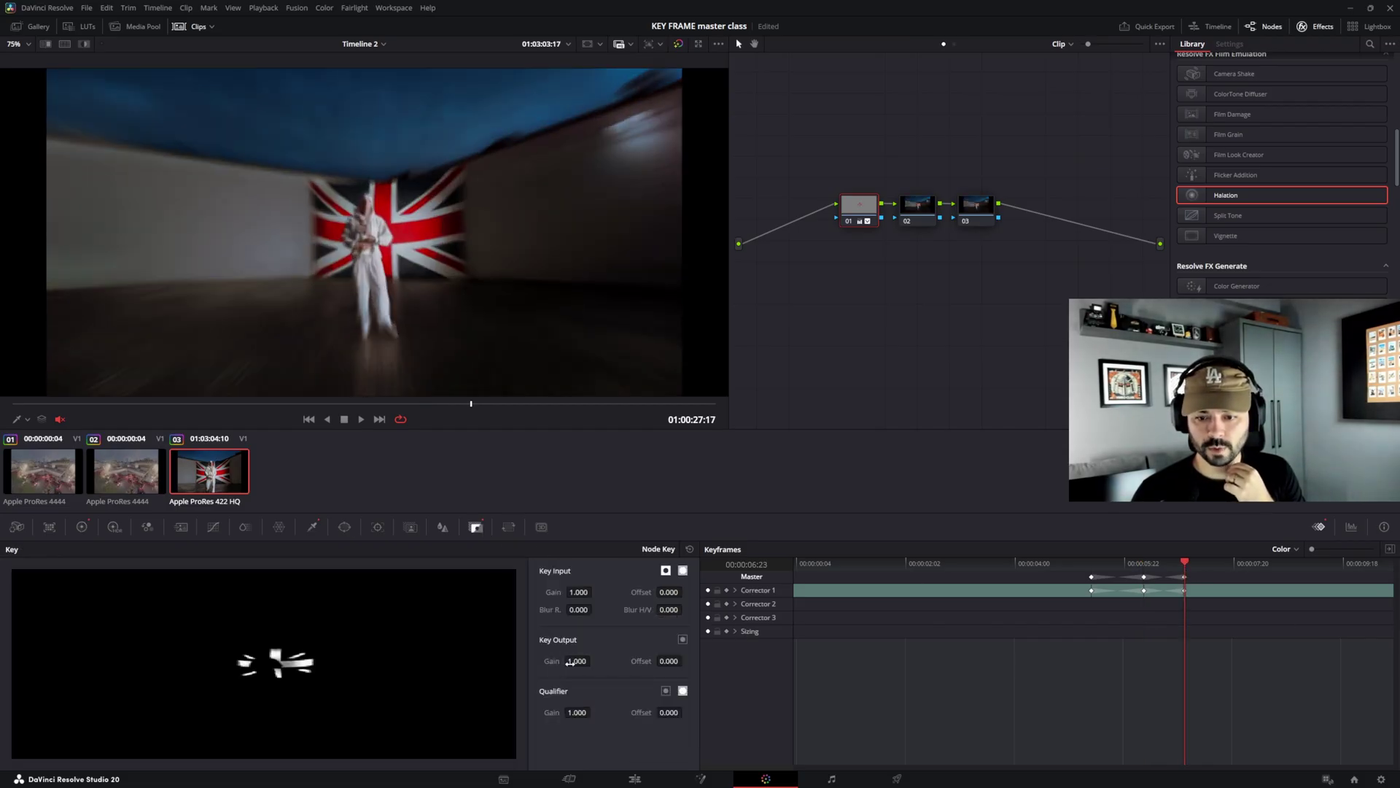
key("End")
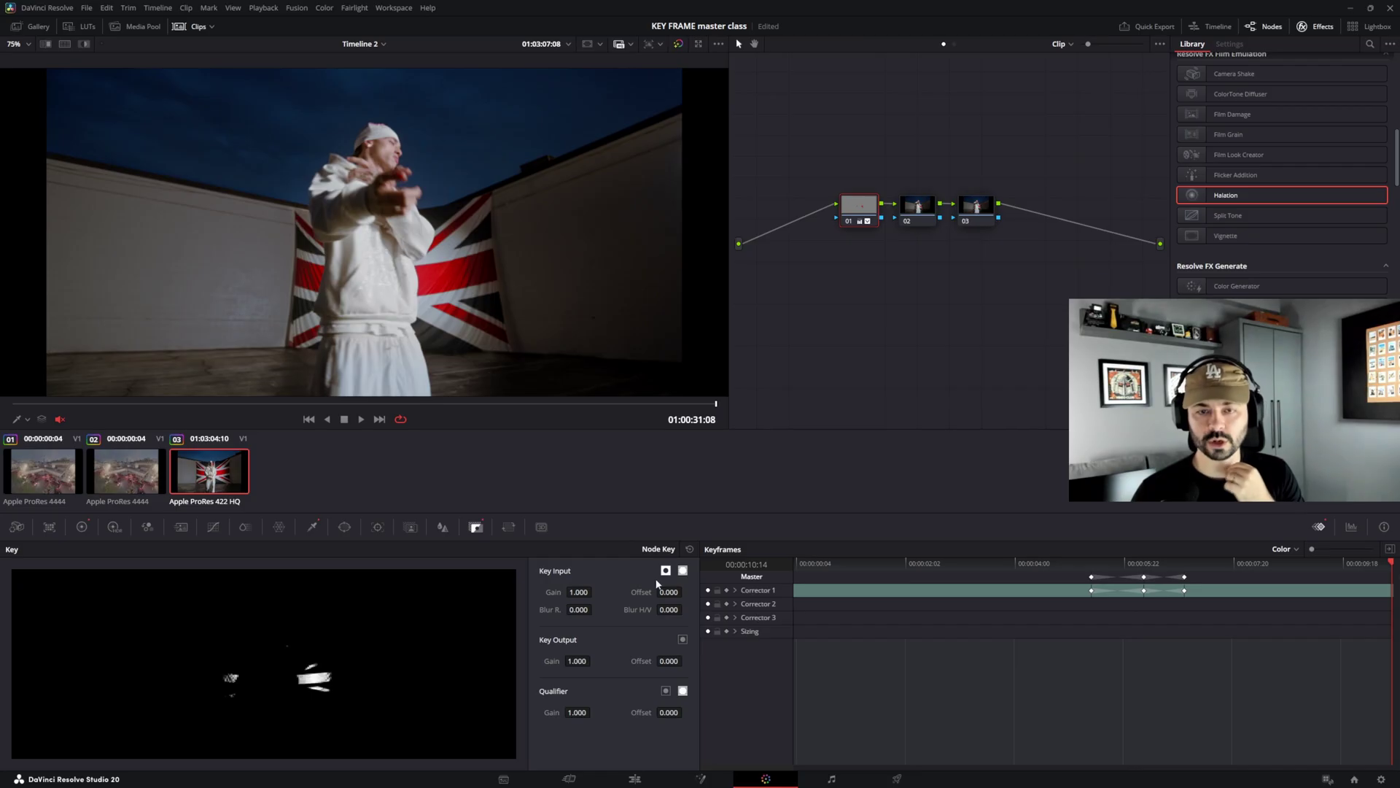
left_click_drag(706, 403, 392, 403)
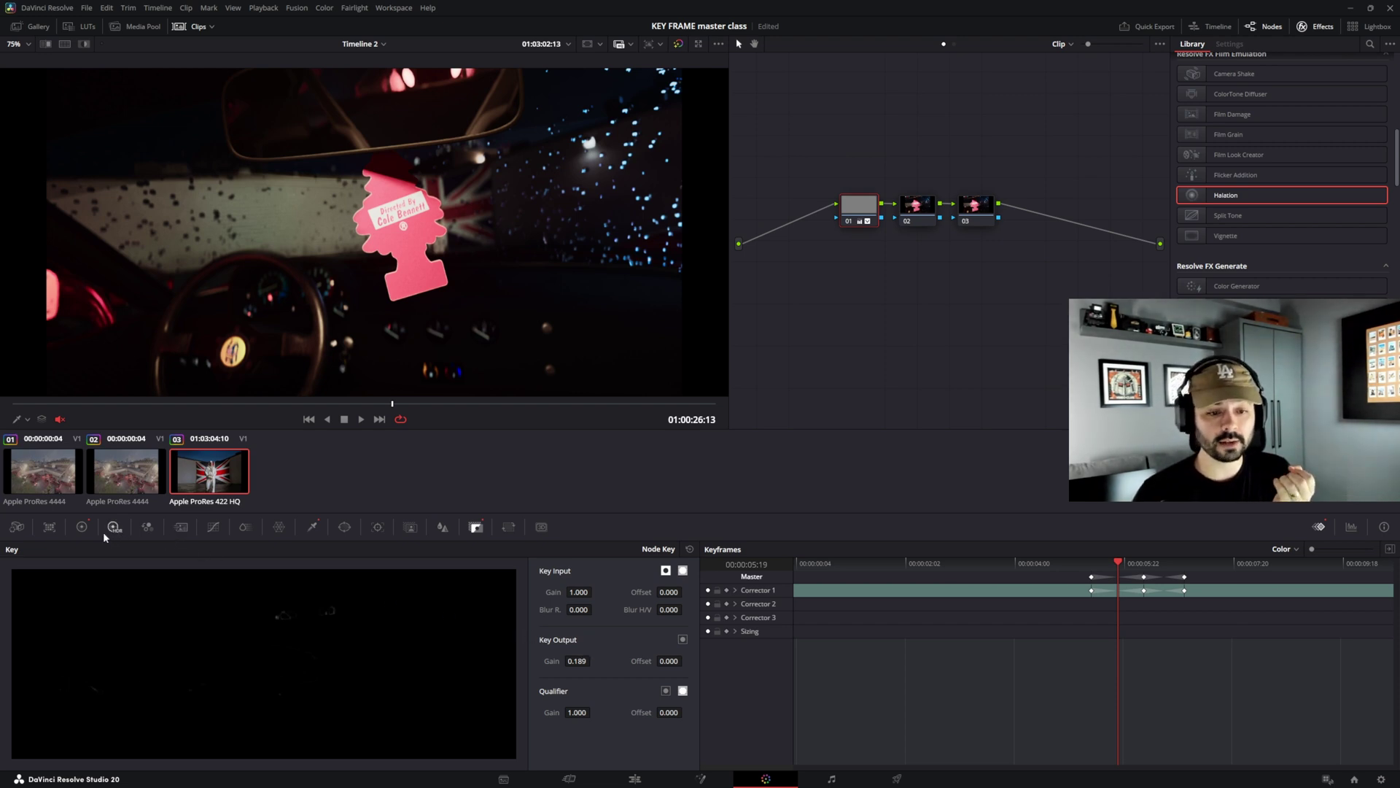
left_click(82, 526)
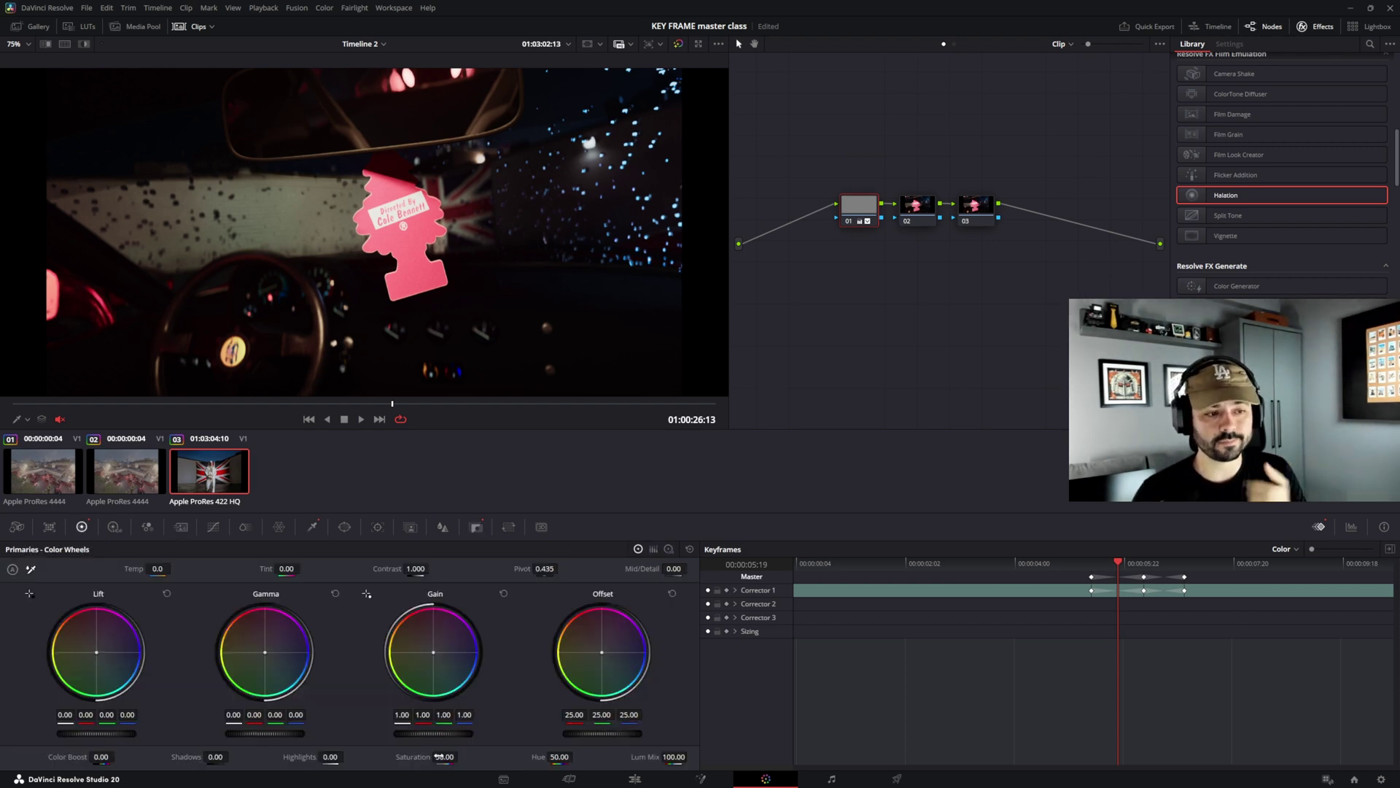
left_click(476, 527)
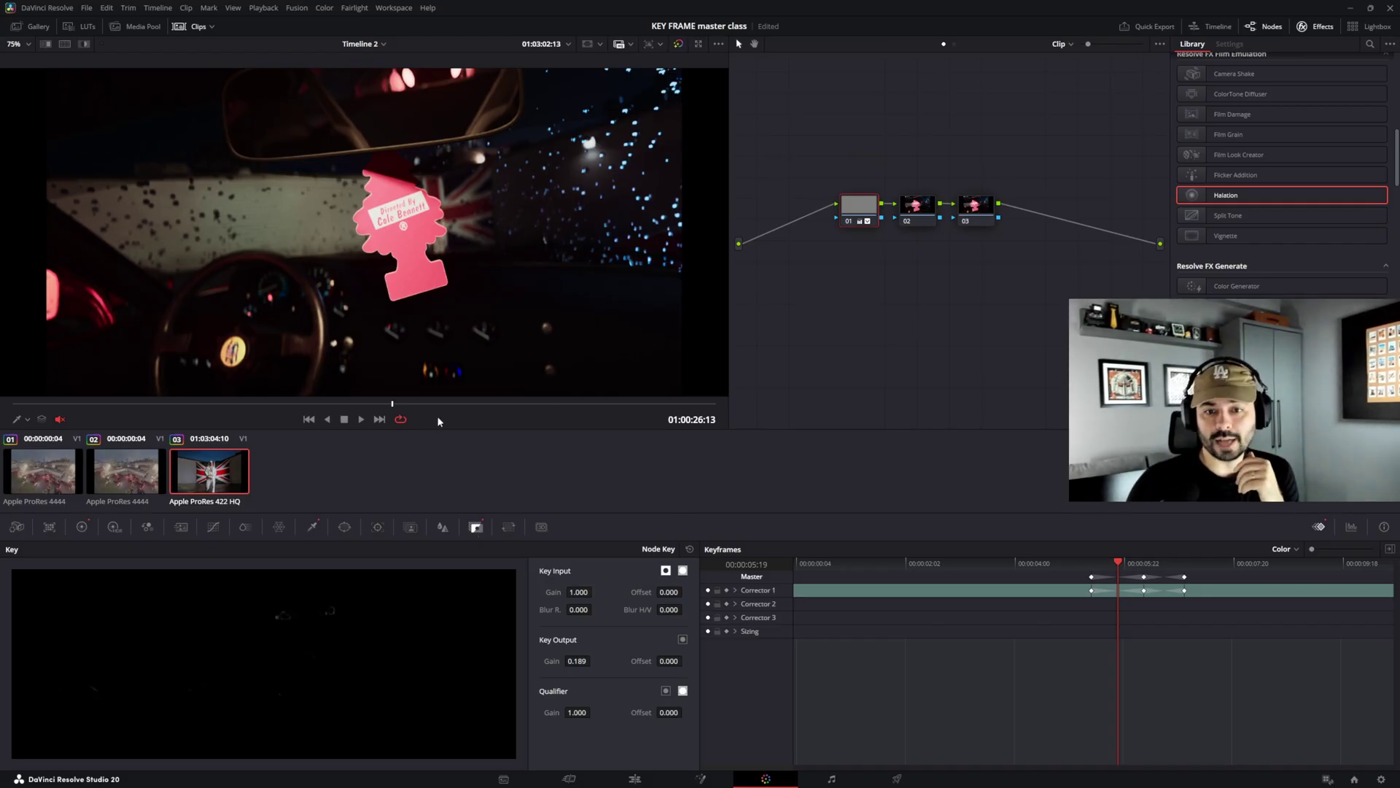
left_click_drag(375, 402, 404, 408)
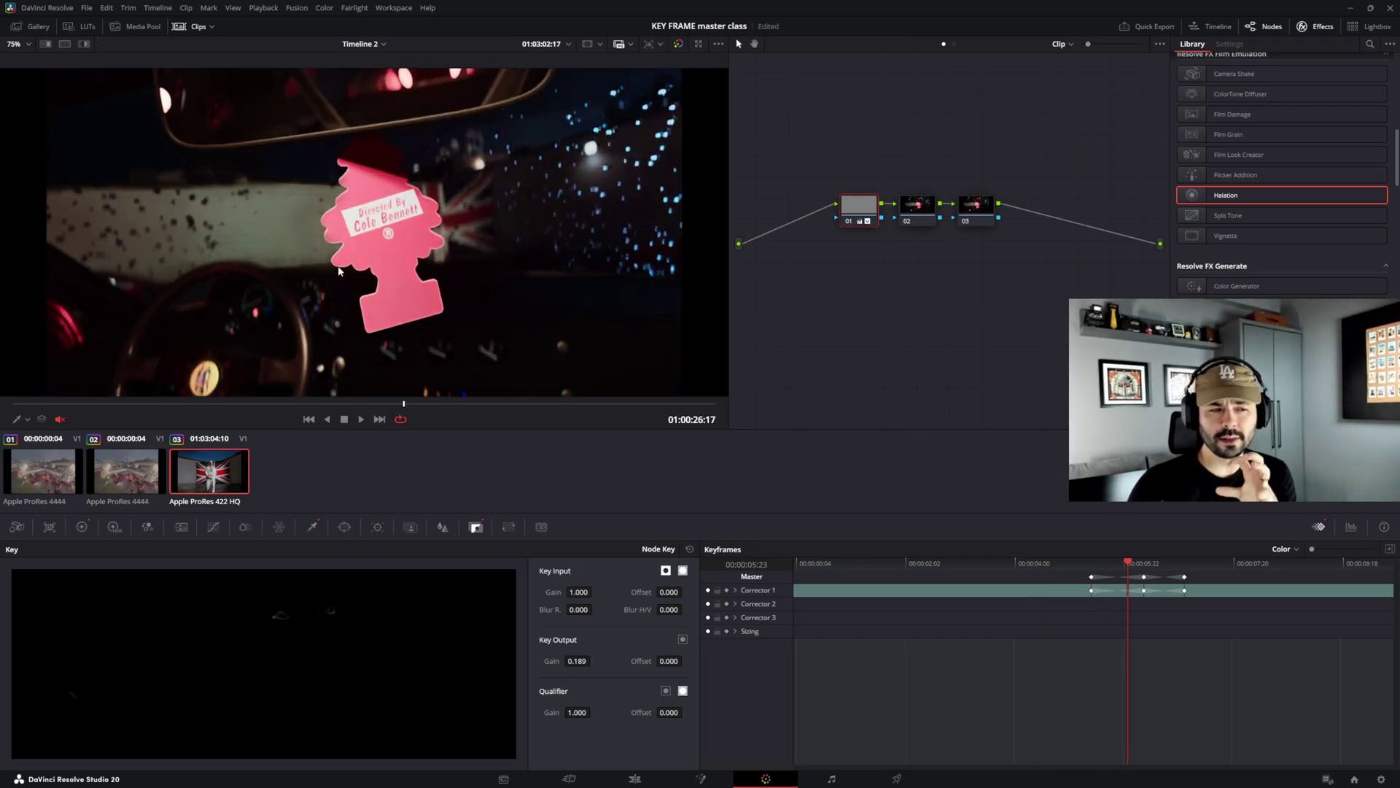
left_click(410, 403)
left_click_drag(410, 407, 264, 417)
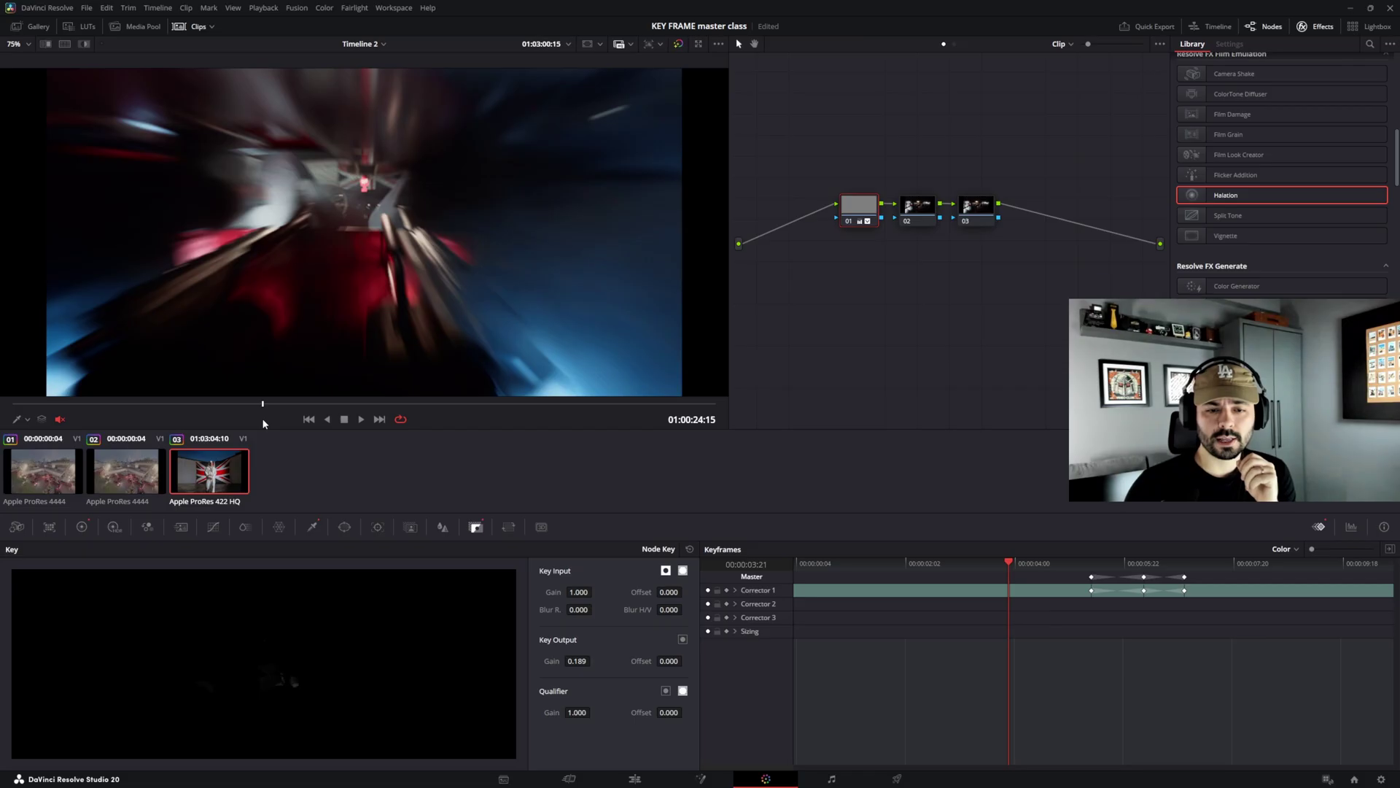
mouse_move(268, 402)
left_mouse_down()
mouse_move(237, 417)
mouse_move(264, 417)
left_mouse_up()
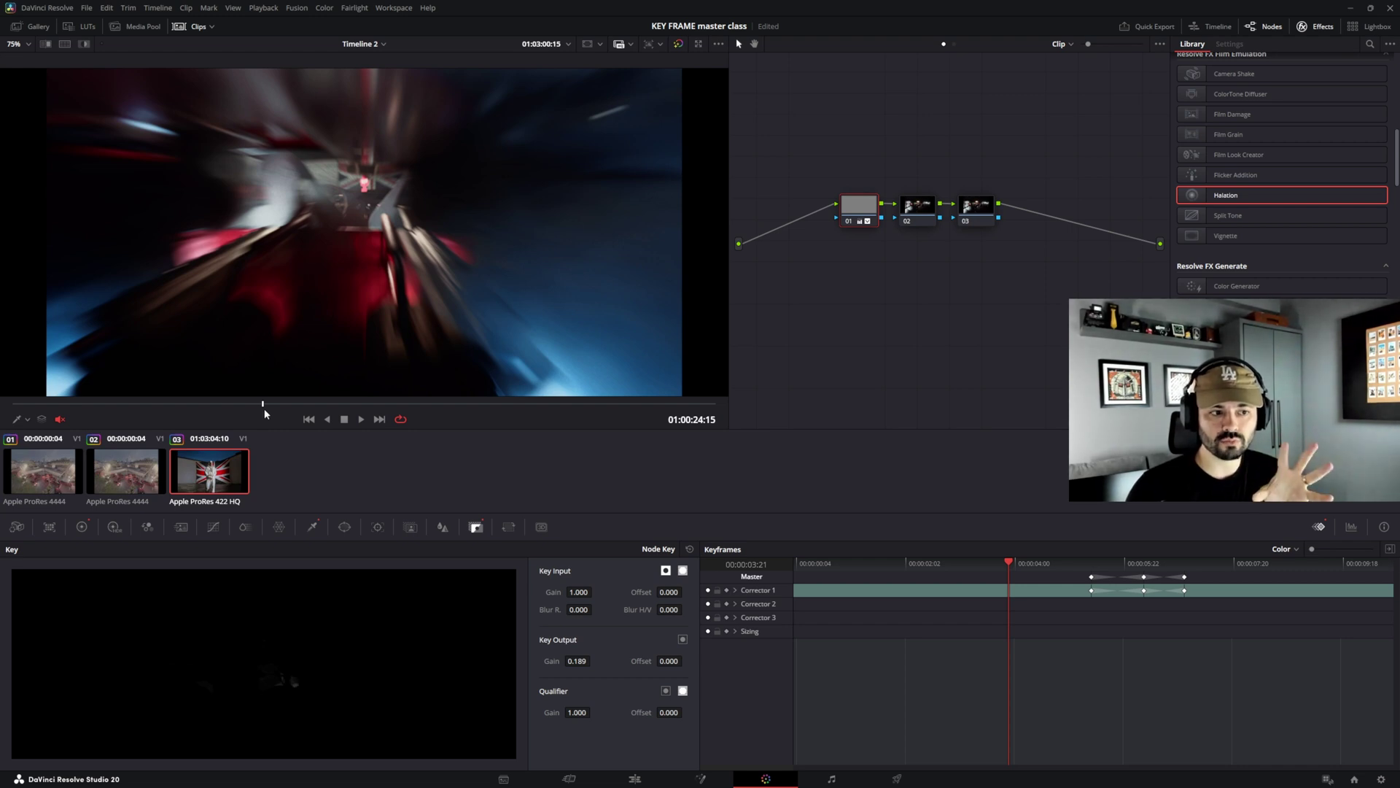
left_click_drag(265, 407, 390, 413)
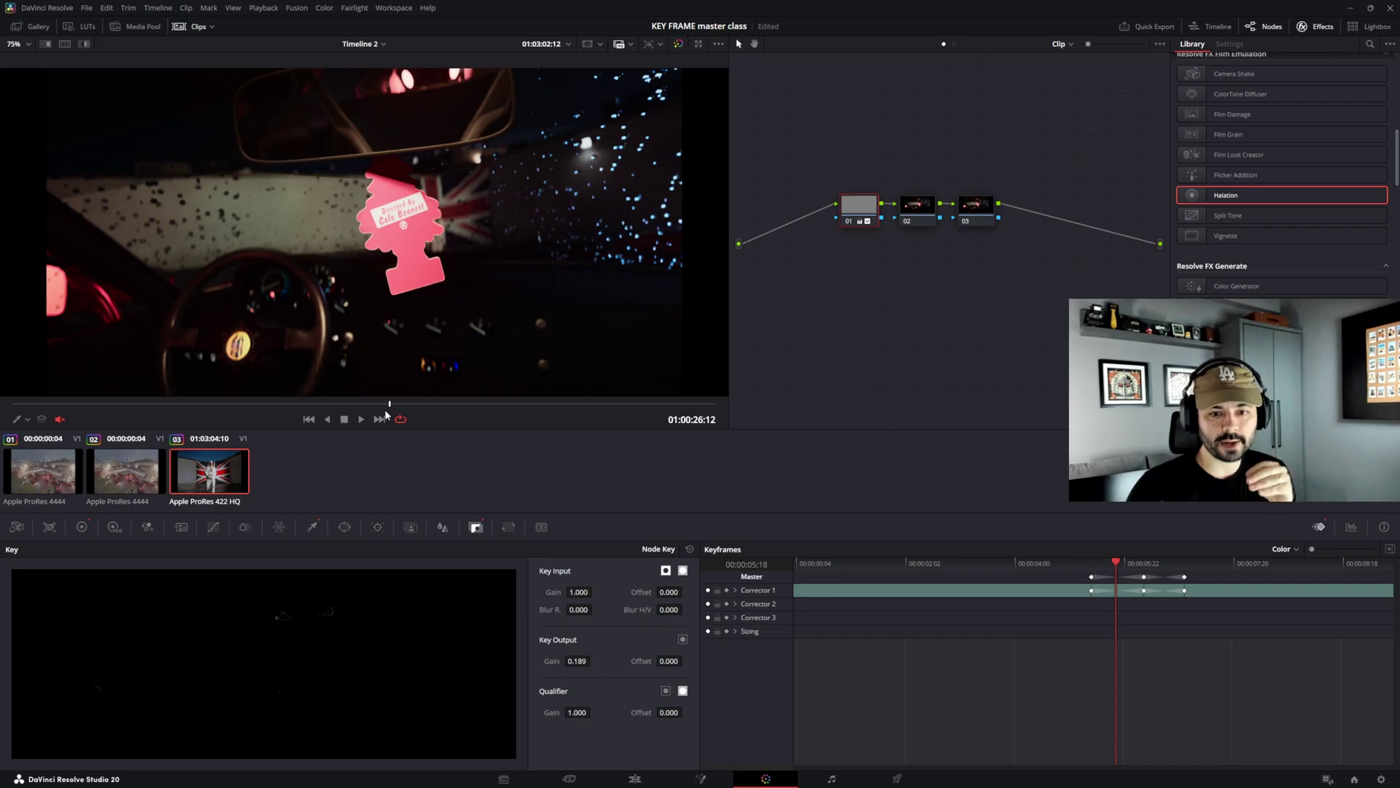
left_click_drag(391, 407, 422, 407)
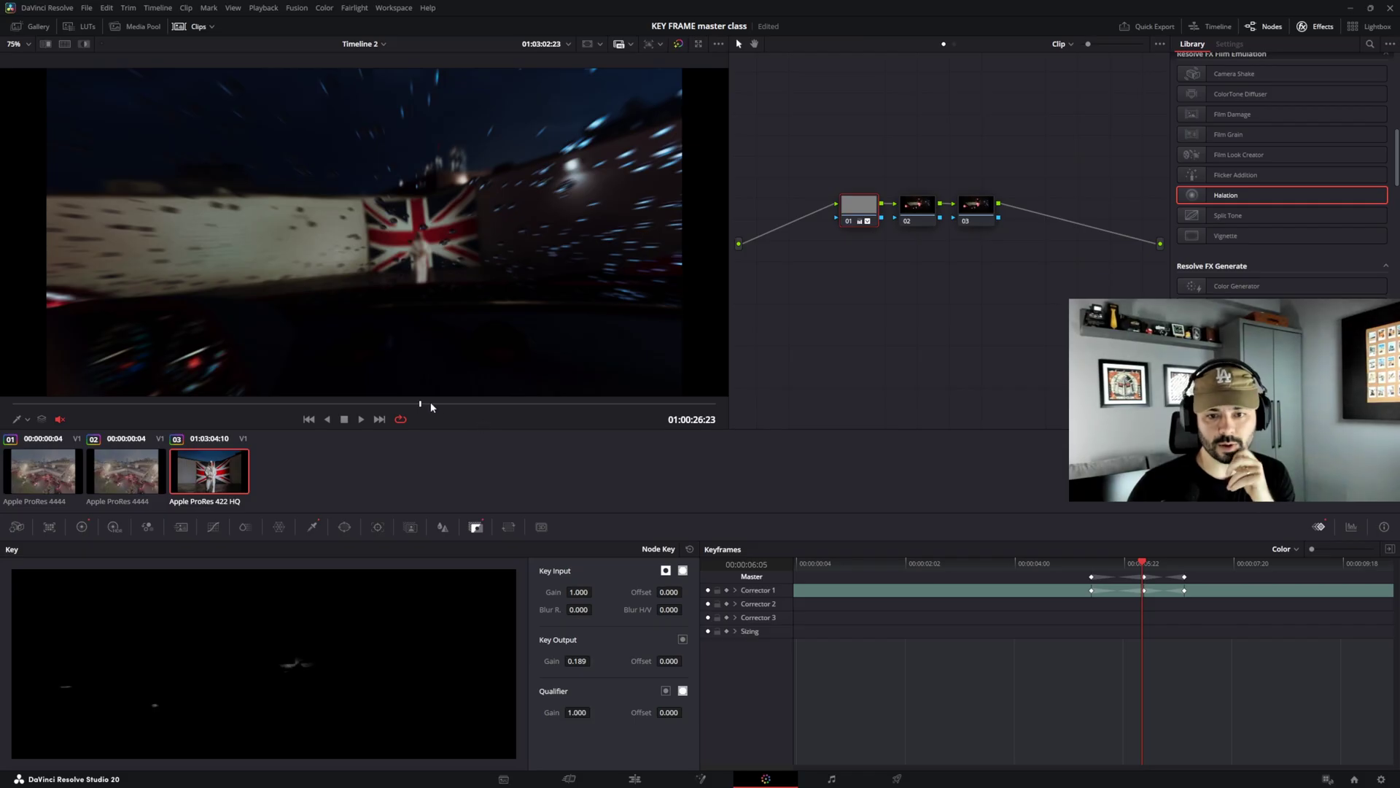
left_click(438, 405)
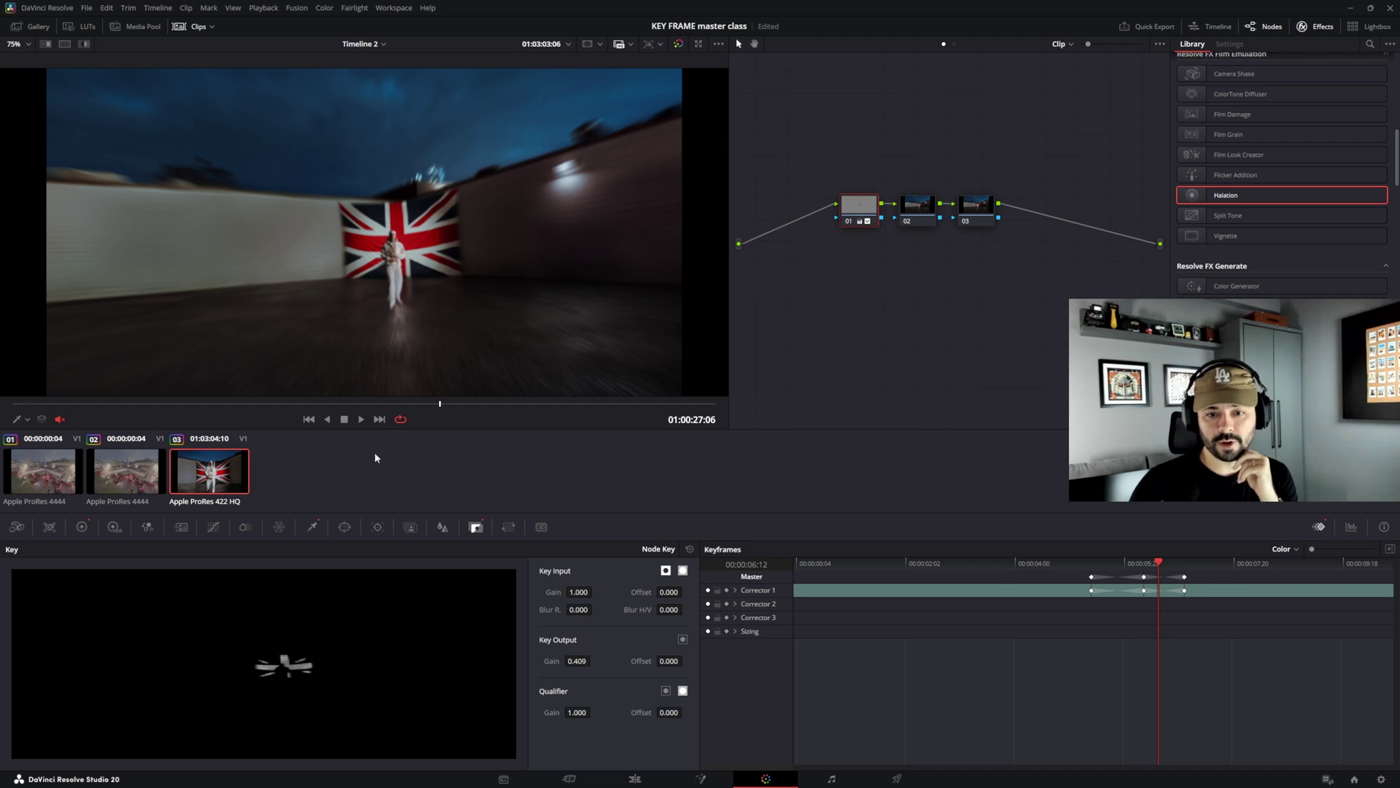
mouse_move(438, 403)
left_mouse_down()
mouse_move(335, 403)
mouse_move(426, 409)
left_mouse_up()
- Add a gradient window pointing upward from the bottom of the frame
left_click(344, 528)
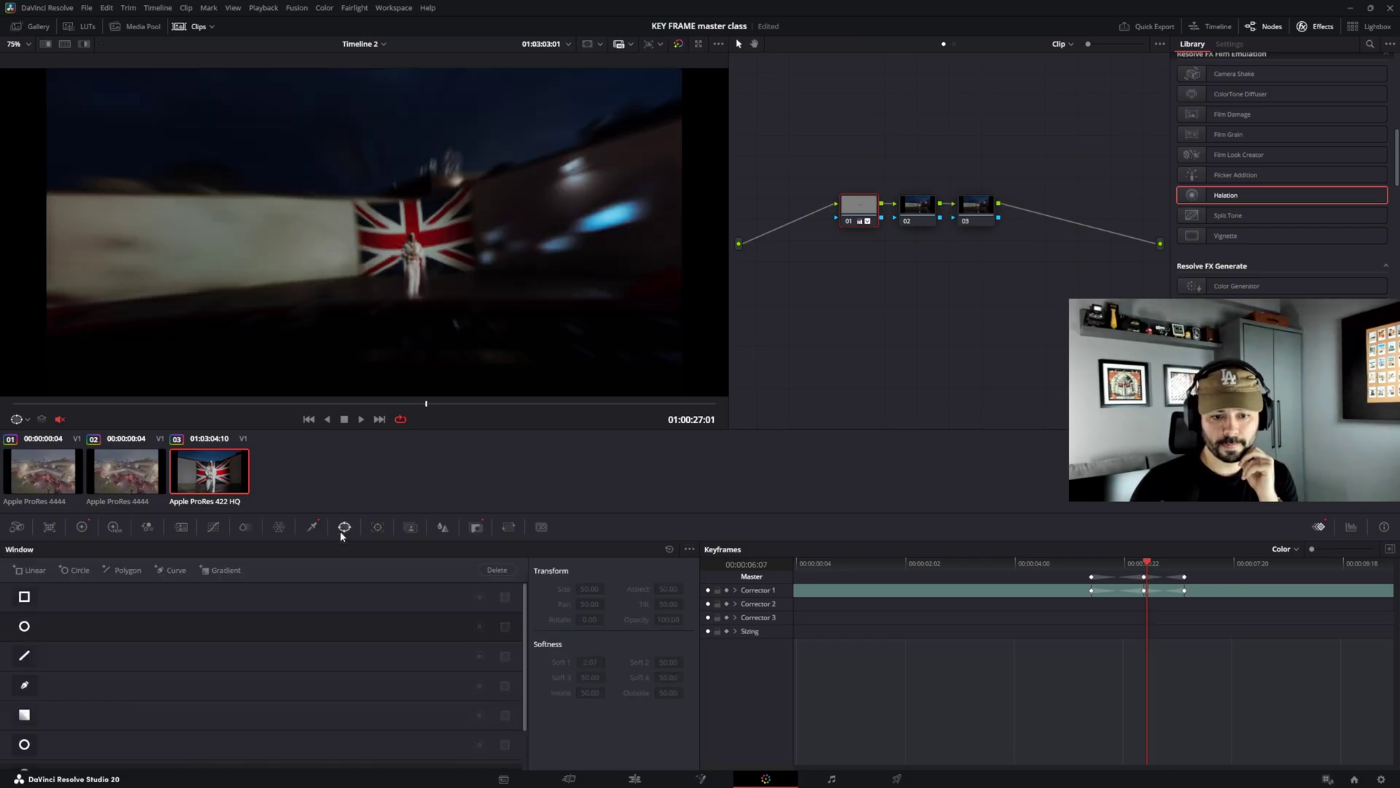
left_click(218, 570)
left_click_drag(363, 313, 369, 72)
left_click_drag(363, 232, 382, 524)
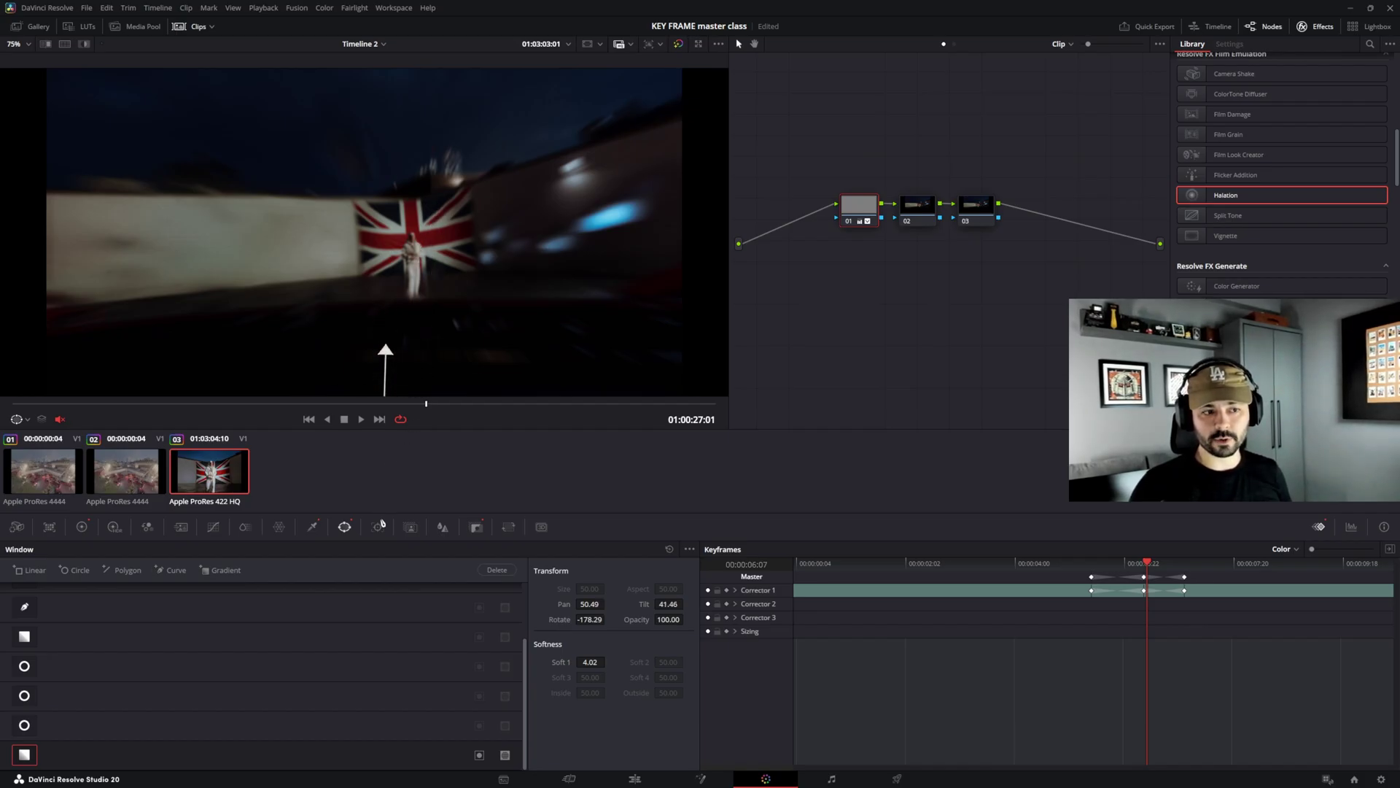
- Nudge the gradient centre slightly up and left at 01:00:28:00, then check earlier frames
left_click(491, 406)
scroll(479, 338, "down", 3)
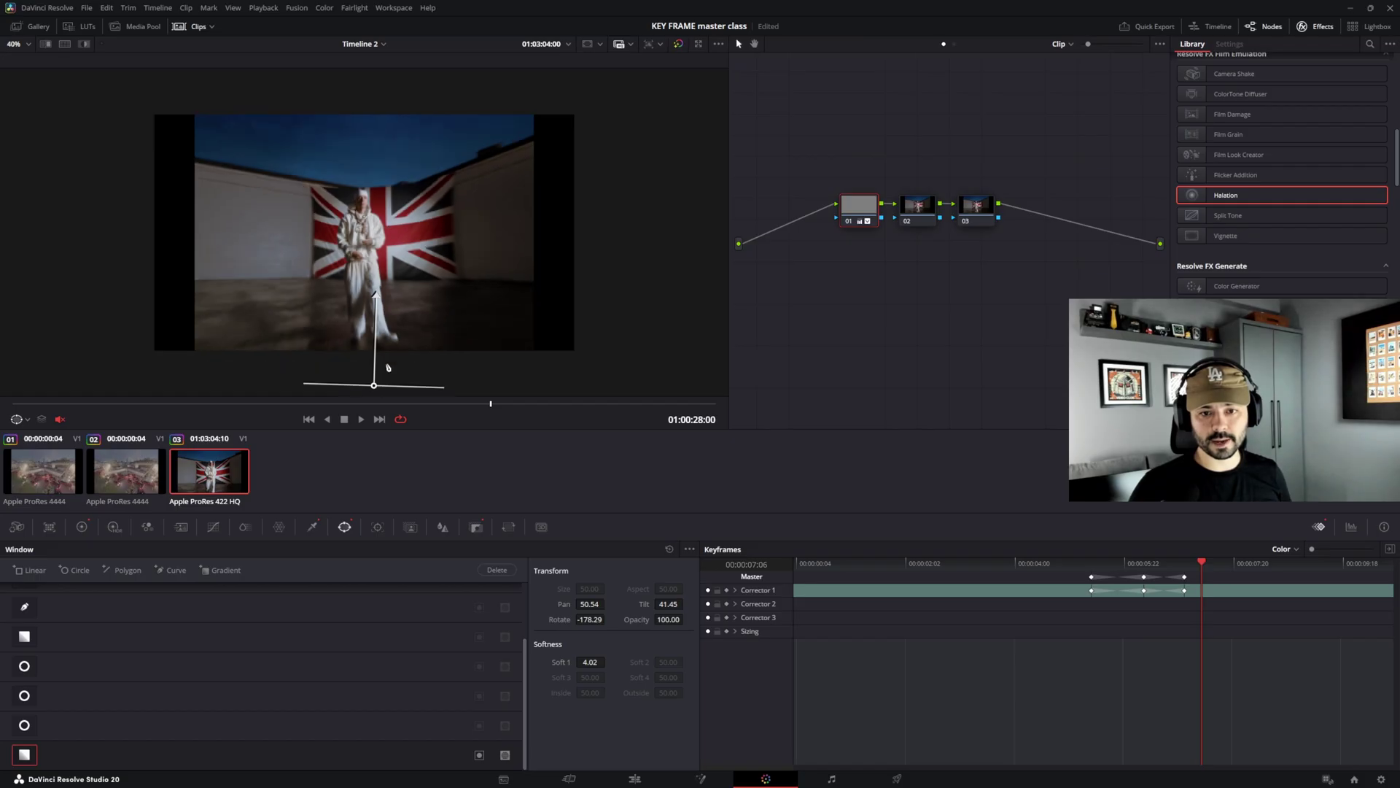
left_click_drag(373, 385, 363, 361)
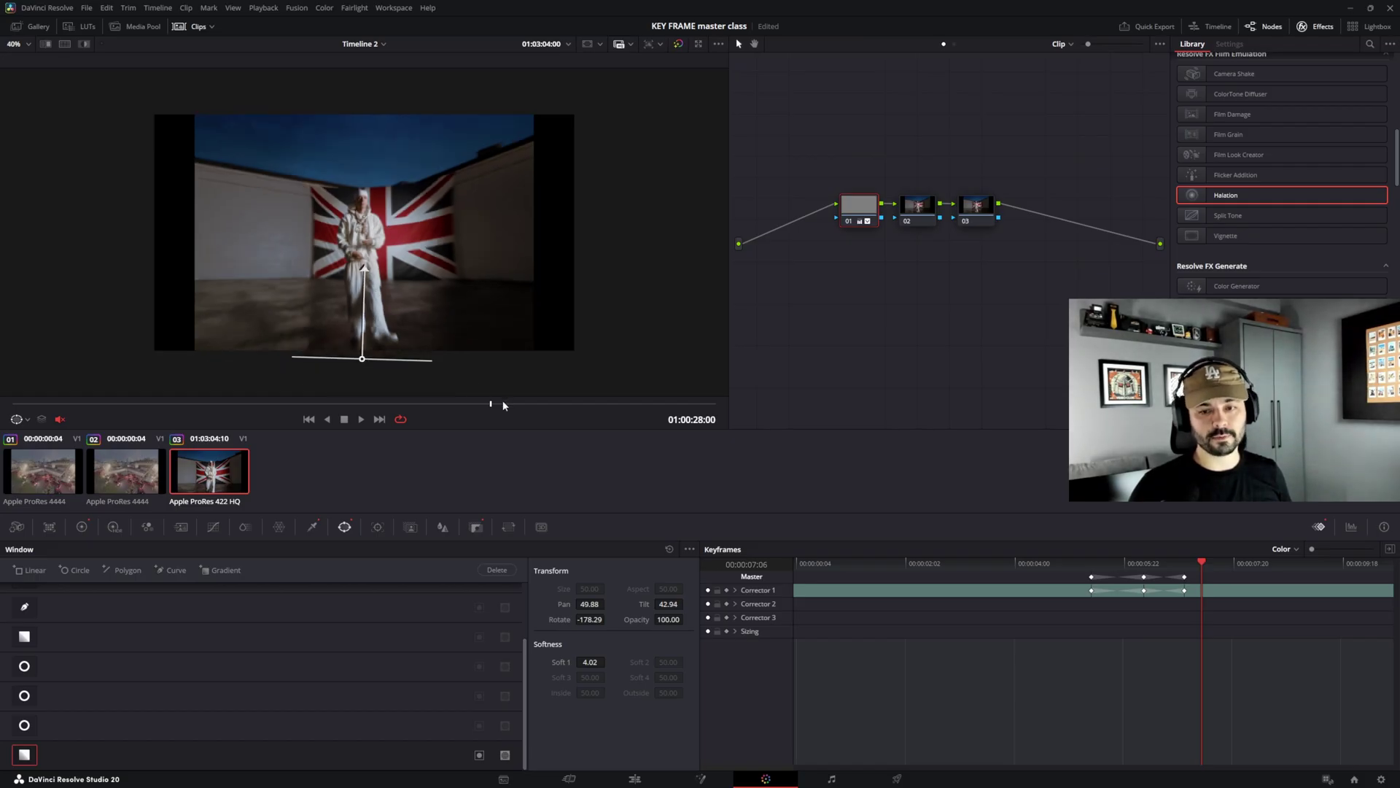
left_click_drag(567, 407, 471, 409)
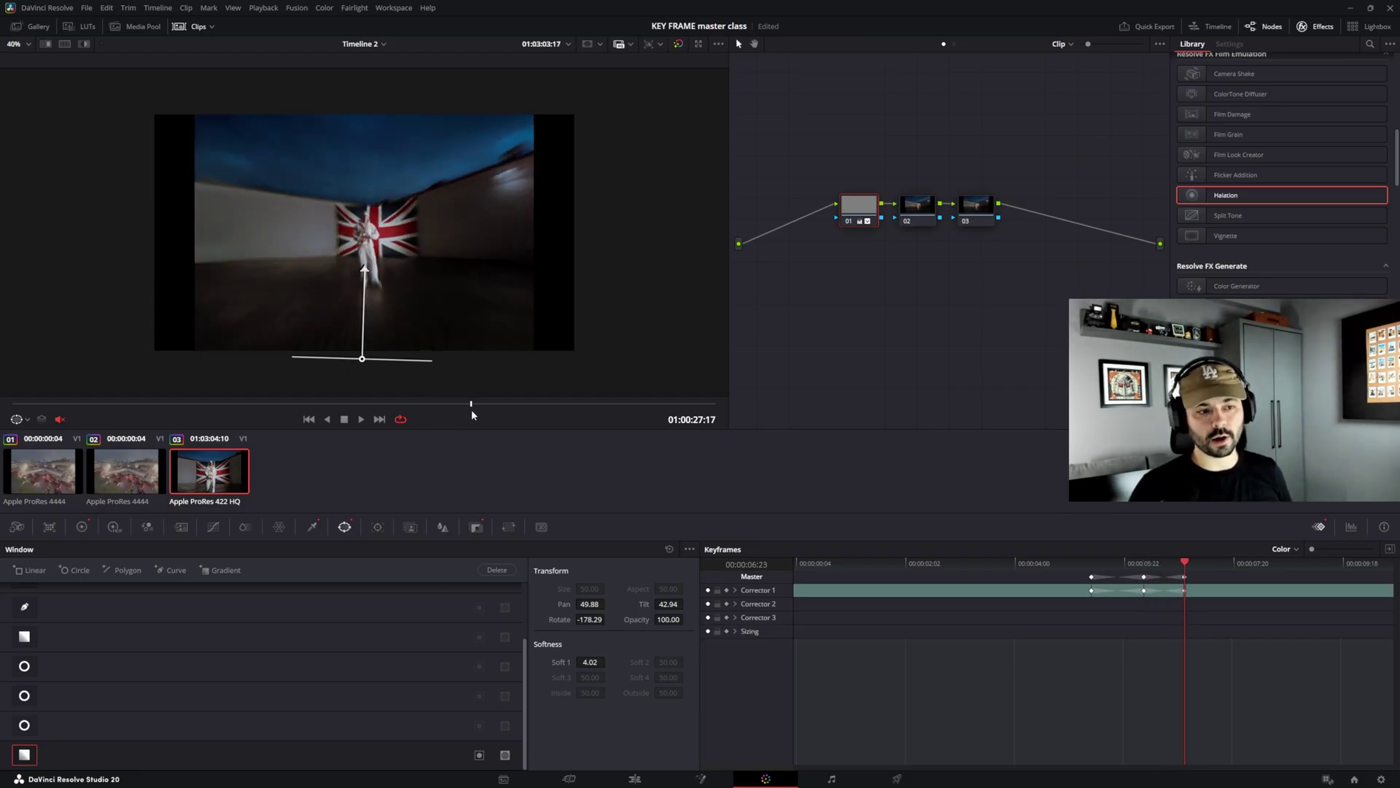